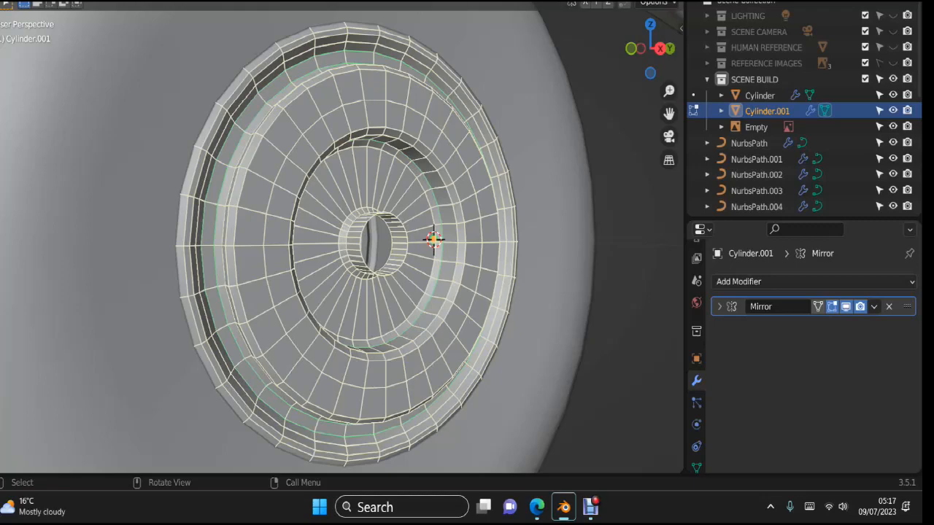
# Step: Clear the current edge selection on the wheel rim mesh
pyautogui.scroll(-3, 343, 241)
pyautogui.moveTo(342, 241); pyautogui.dragTo(364, 243, button='middle')
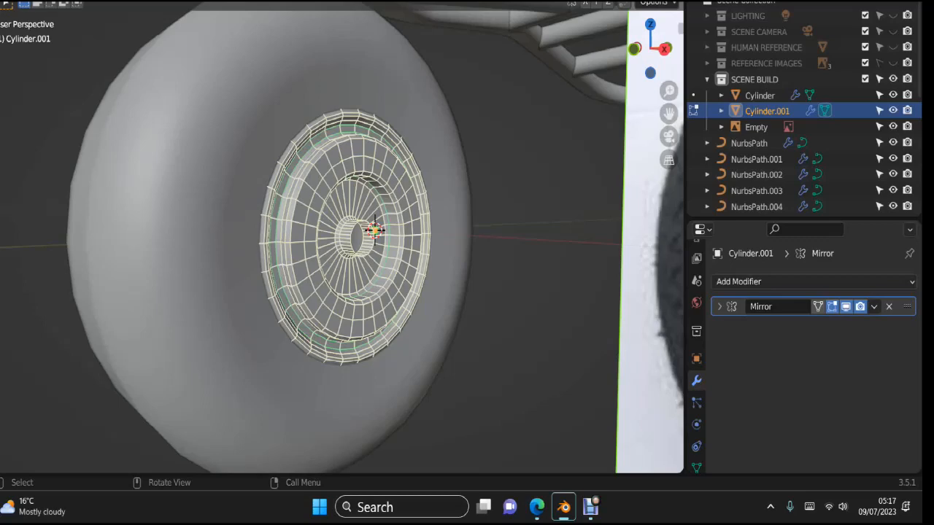
pyautogui.scroll(2, 346, 237)
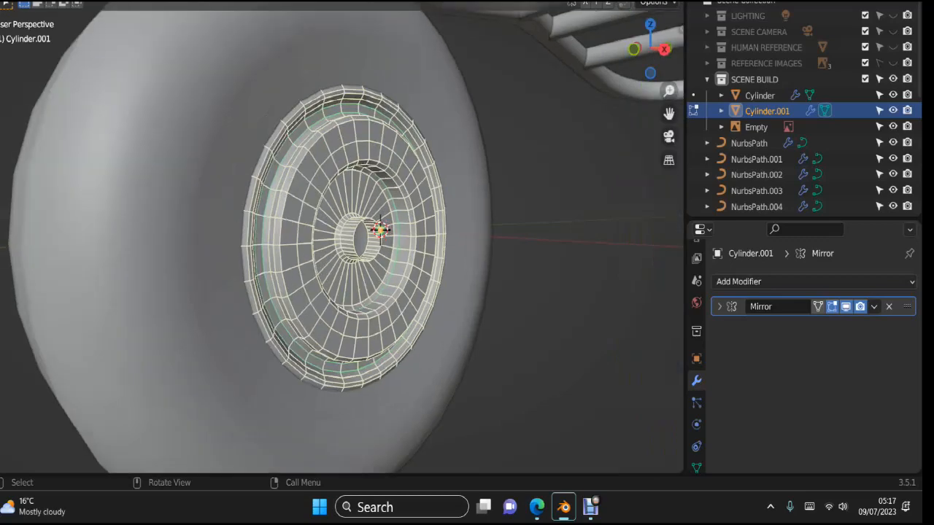
pyautogui.moveTo(346, 237)
pyautogui.keyDown('shift'); pyautogui.mouseDown(button='middle')
pyautogui.moveTo(372, 285)
pyautogui.moveTo(307, 285)
pyautogui.moveTo(331, 298)
pyautogui.moveTo(360, 275)
pyautogui.moveTo(358, 240)
pyautogui.moveTo(380, 292)
pyautogui.moveTo(359, 228)
pyautogui.mouseUp(button='middle'); pyautogui.keyUp('shift')
pyautogui.press('a')
pyautogui.hotkey('alt', 'a')
# Step: Mark the edge loop around the floor of the central recess and the loop at the raised disc's outer base as seams
pyautogui.scroll(1, 358, 228)
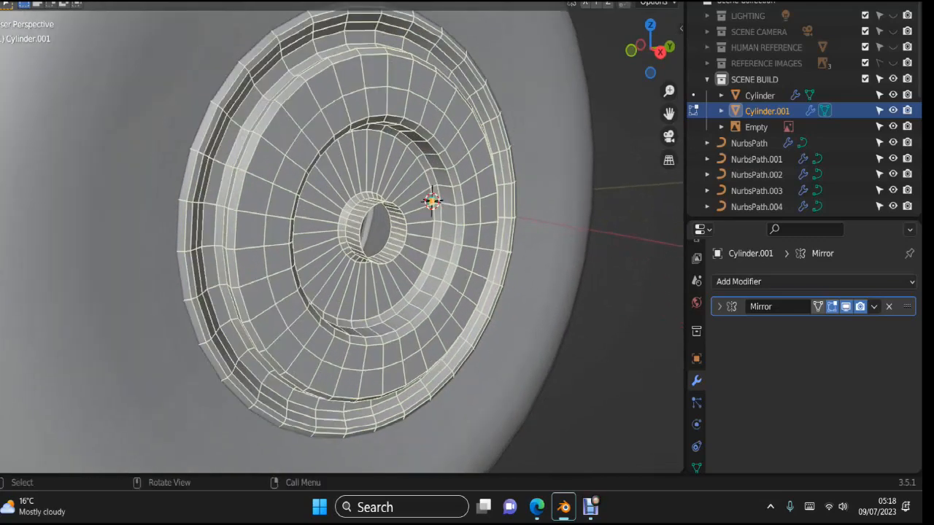
pyautogui.scroll(2, 341, 237)
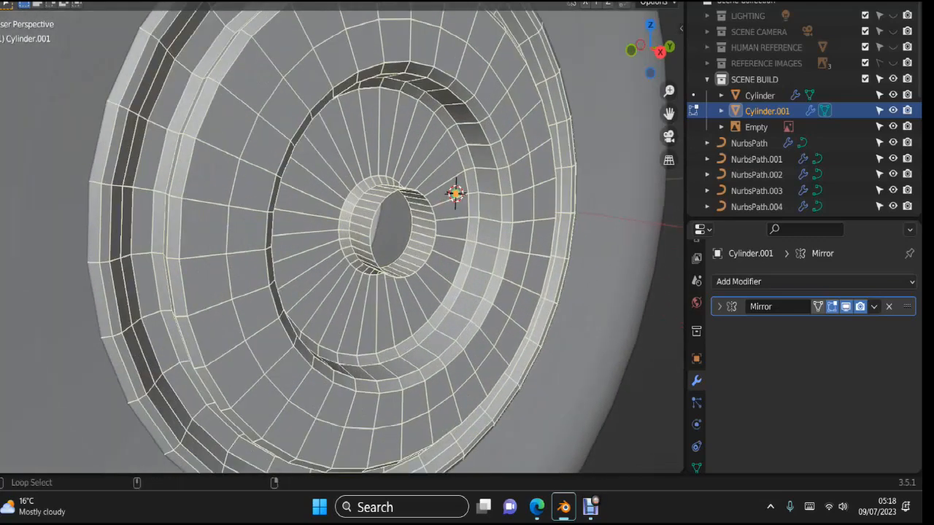
pyautogui.keyDown('alt'); pyautogui.click(455, 194); pyautogui.keyUp('alt')
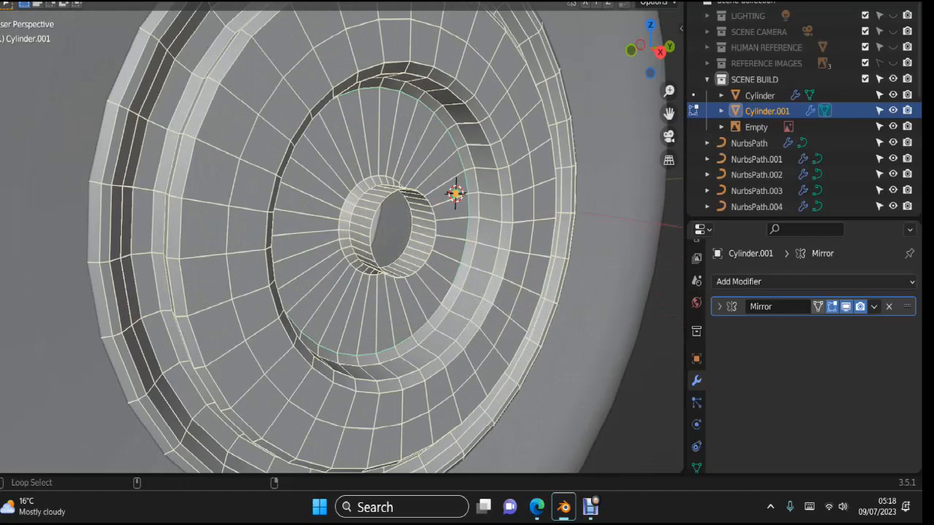
pyautogui.moveTo(454, 194); pyautogui.dragTo(657, 290, button='middle')
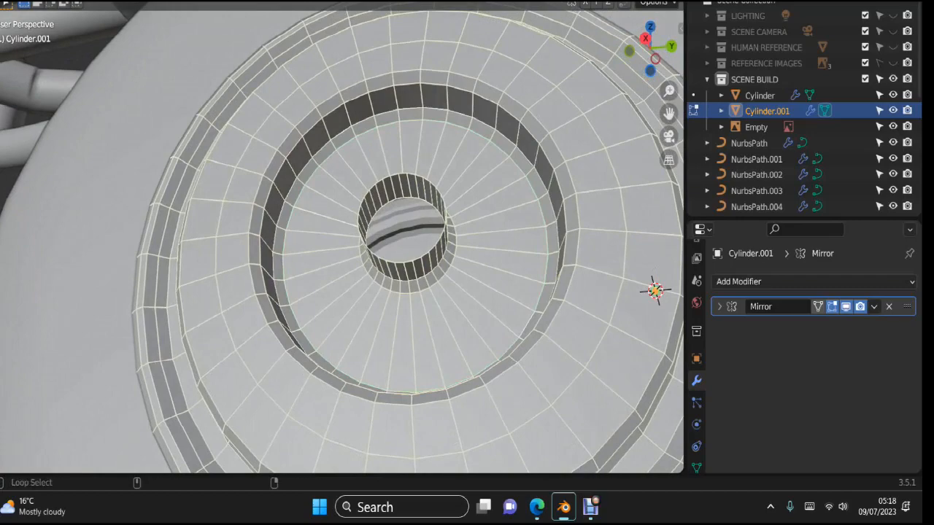
pyautogui.keyDown('alt'); pyautogui.keyDown('shift'); pyautogui.click(434, 109); pyautogui.keyUp('shift'); pyautogui.keyUp('alt')
pyautogui.scroll(-2, 408, 218)
pyautogui.moveTo(409, 219); pyautogui.dragTo(524, 285, button='middle')
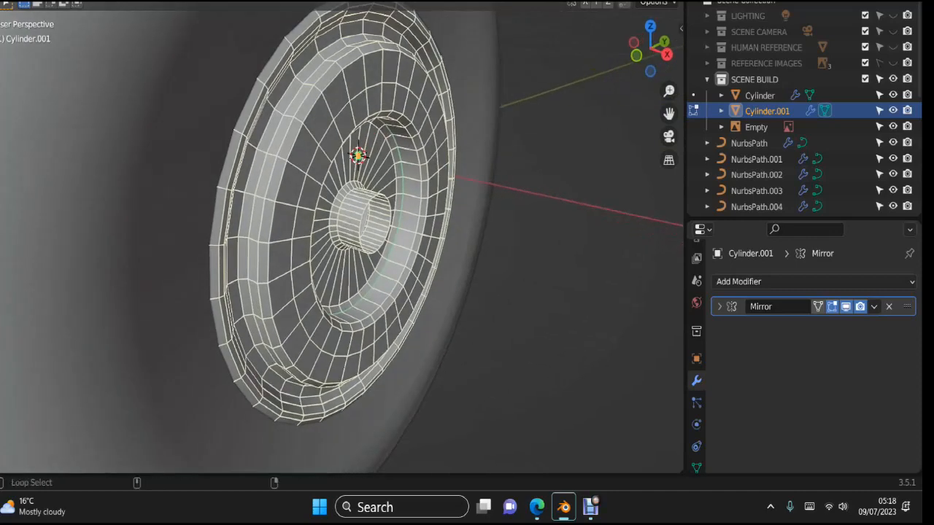
pyautogui.rightClick(219, 90)
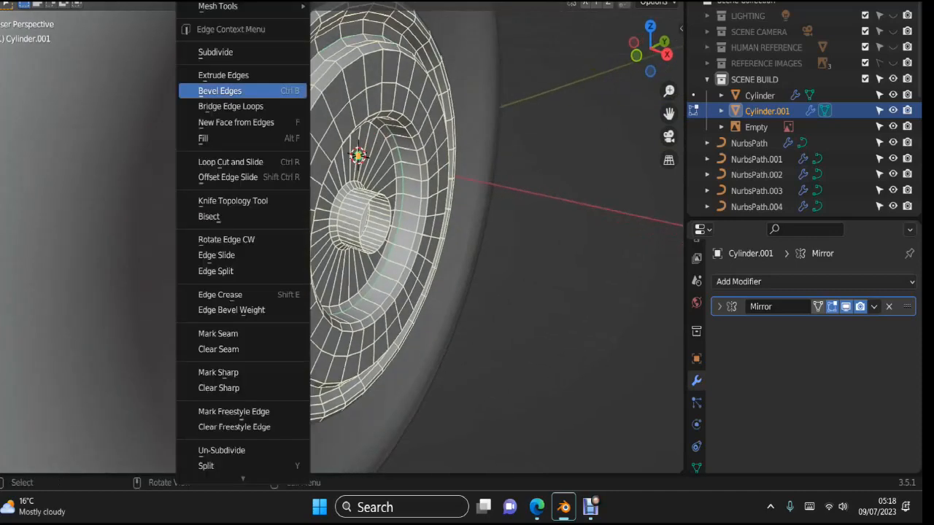
pyautogui.click(219, 334)
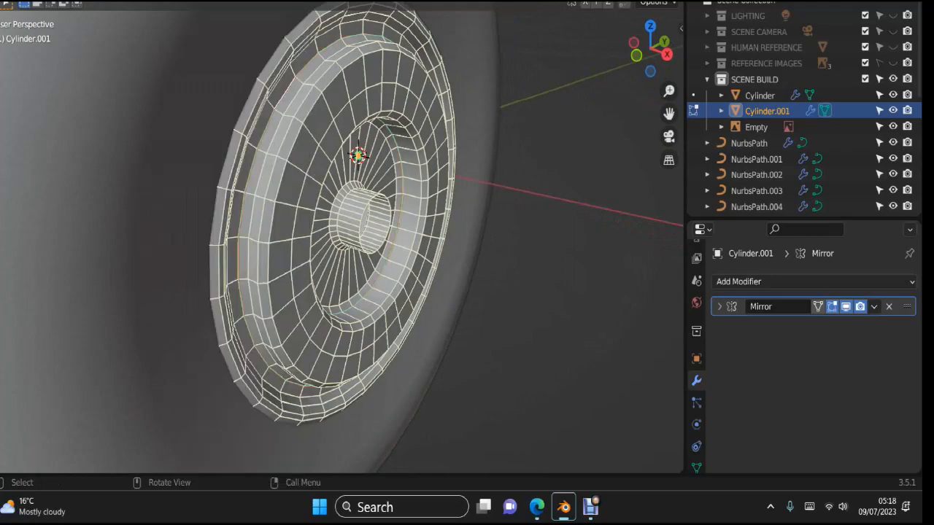
# Step: Add the edge loop around the base of the central hub cylinder to the selection and mark it as a seam
pyautogui.moveTo(364, 241); pyautogui.dragTo(344, 222, button='middle')
pyautogui.scroll(1, 302, 184)
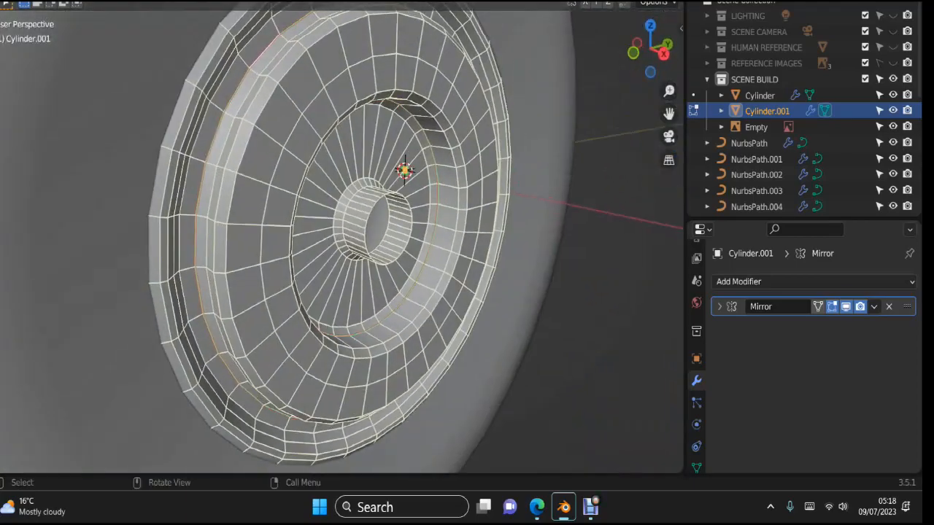
pyautogui.keyDown('alt'); pyautogui.keyDown('shift'); pyautogui.click(365, 179); pyautogui.keyUp('shift'); pyautogui.keyUp('alt')
pyautogui.rightClick(337, 199)
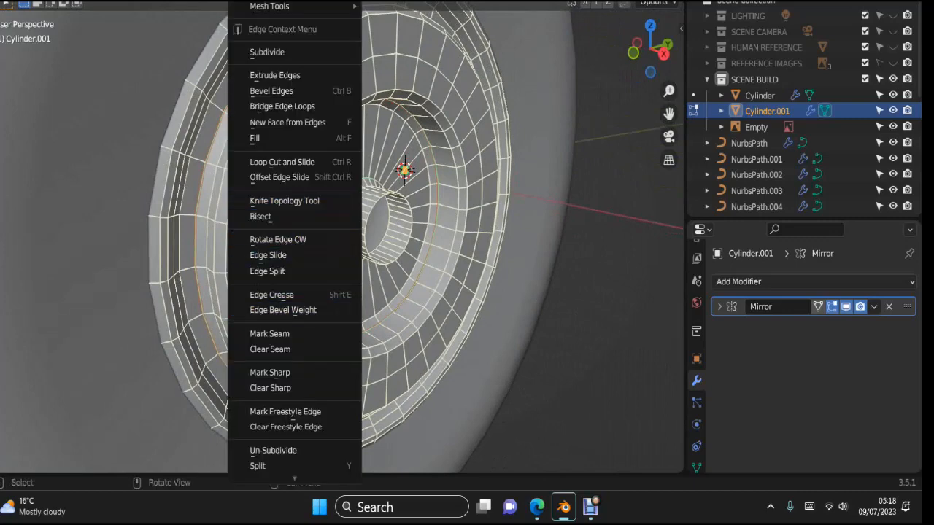
pyautogui.click(270, 333)
# Step: Mark a radial line of edges running from the central hub out to the wheel's outer rim as a seam
pyautogui.moveTo(292, 333); pyautogui.dragTo(237, 200, button='middle')
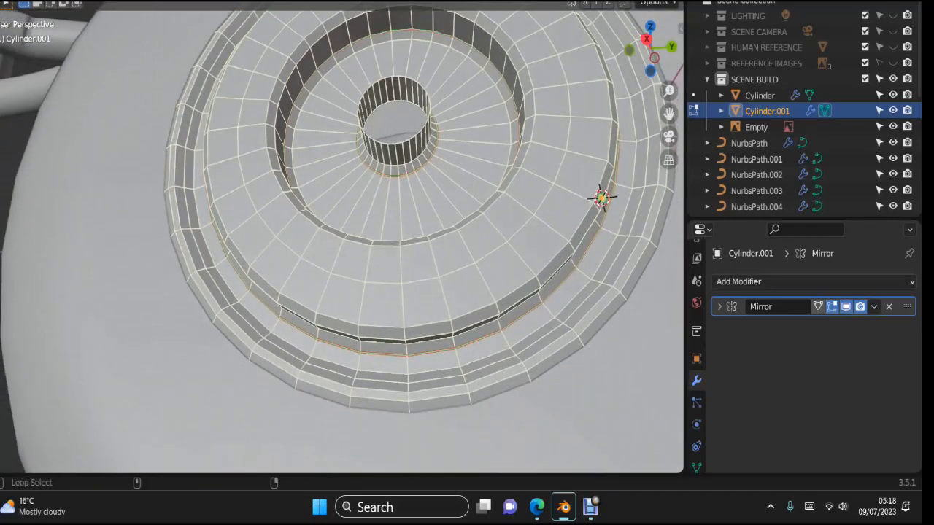
pyautogui.rightClick(350, 294)
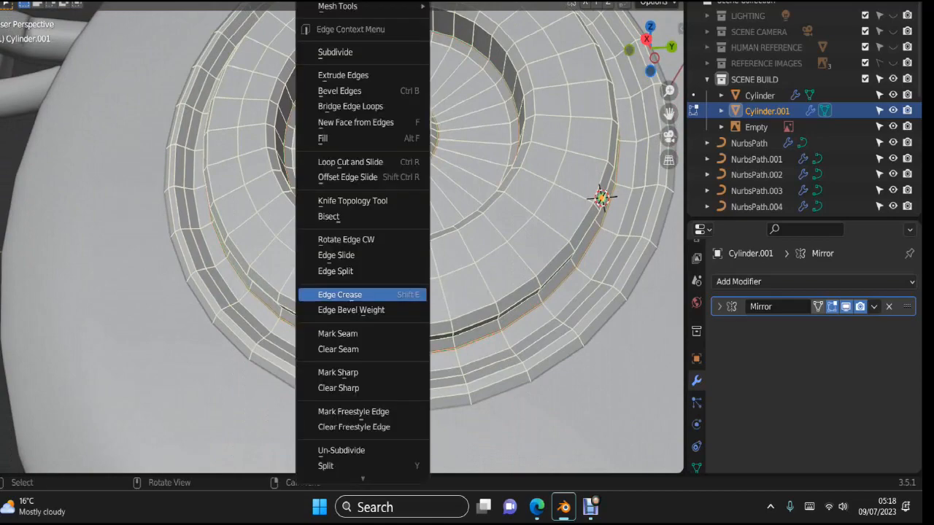
pyautogui.click(350, 335)
pyautogui.scroll(-2, 350, 334)
pyautogui.moveTo(350, 334); pyautogui.dragTo(350, 364, button='middle')
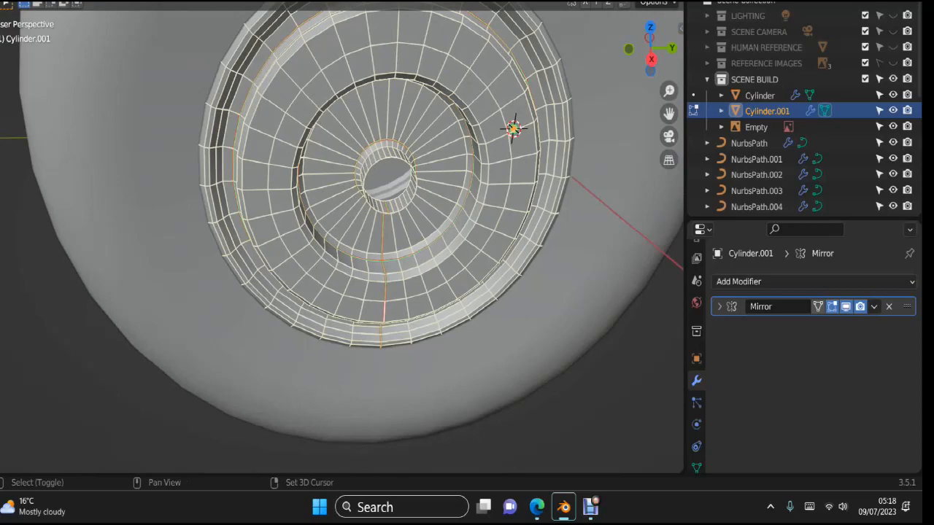
pyautogui.moveTo(381, 309); pyautogui.dragTo(397, 363, button='middle')
pyautogui.scroll(3, 424, 292)
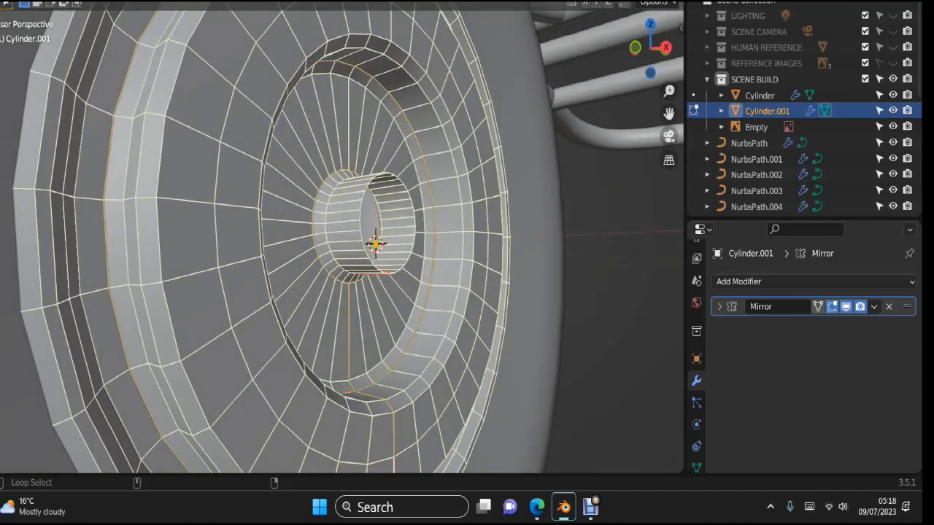
# Step: Select the open outer edge loop of the hub cylinder and try to close it with Grid Fill
pyautogui.keyDown('alt'); pyautogui.click(409, 255); pyautogui.keyUp('alt')
pyautogui.moveTo(410, 255); pyautogui.dragTo(361, 242, button='middle')
pyautogui.scroll(2, 397, 283)
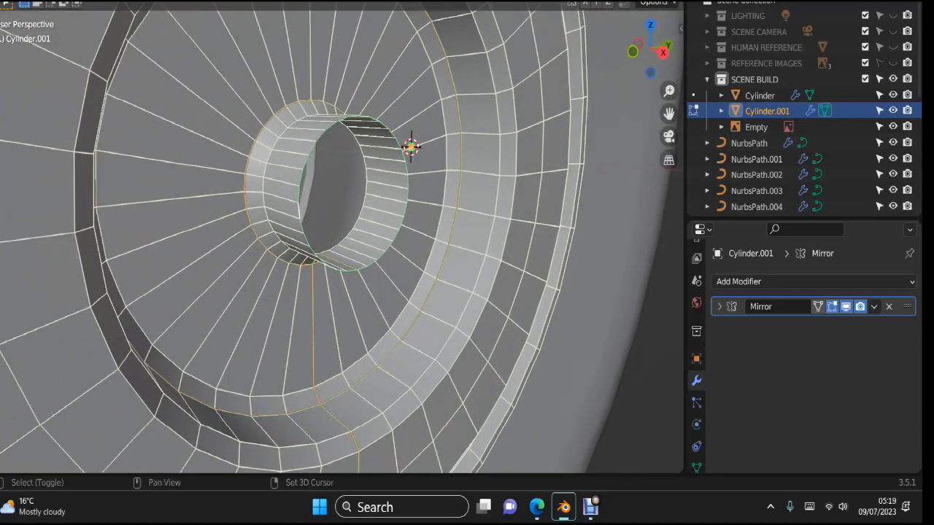
pyautogui.press('1')
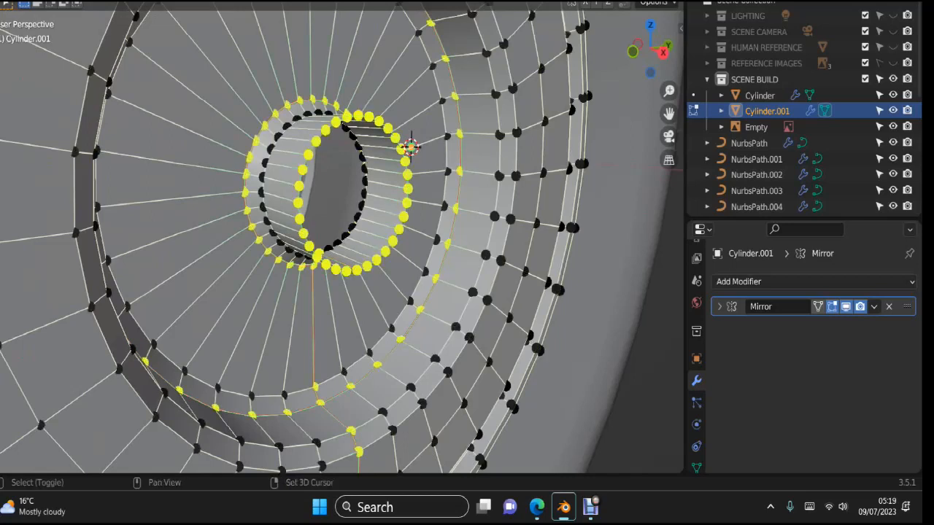
pyautogui.press('2')
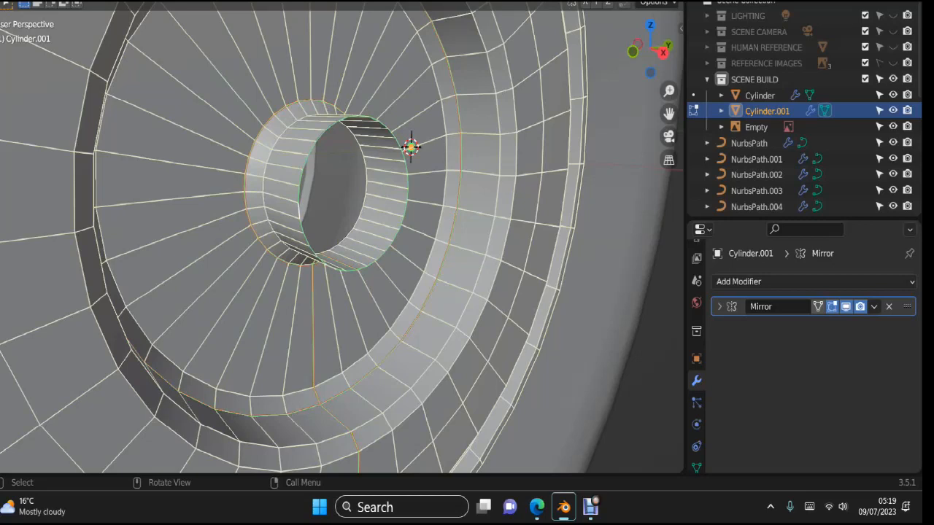
pyautogui.hotkey('ctrl', 'f')
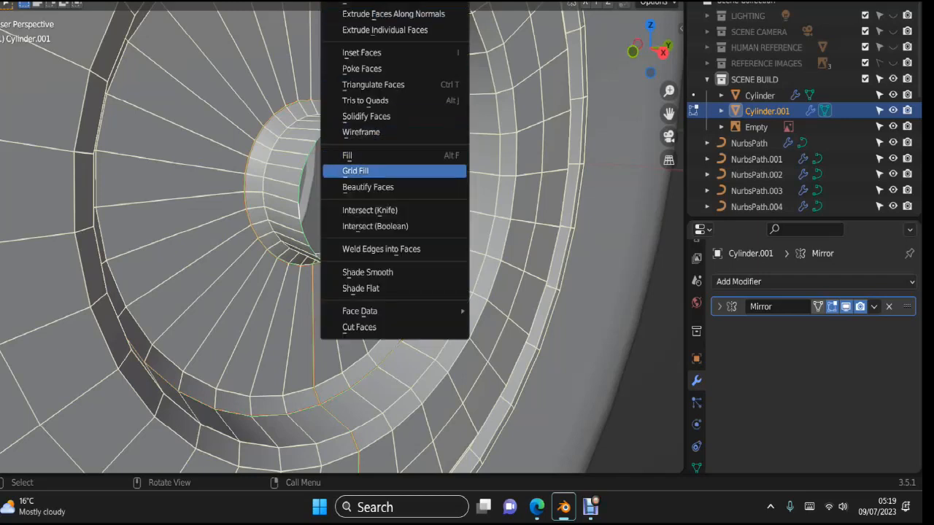
pyautogui.click(355, 170)
pyautogui.hotkey('ctrl', 'z')
pyautogui.moveTo(356, 183); pyautogui.dragTo(327, 115, button='middle')
pyautogui.scroll(2, 341, 237)
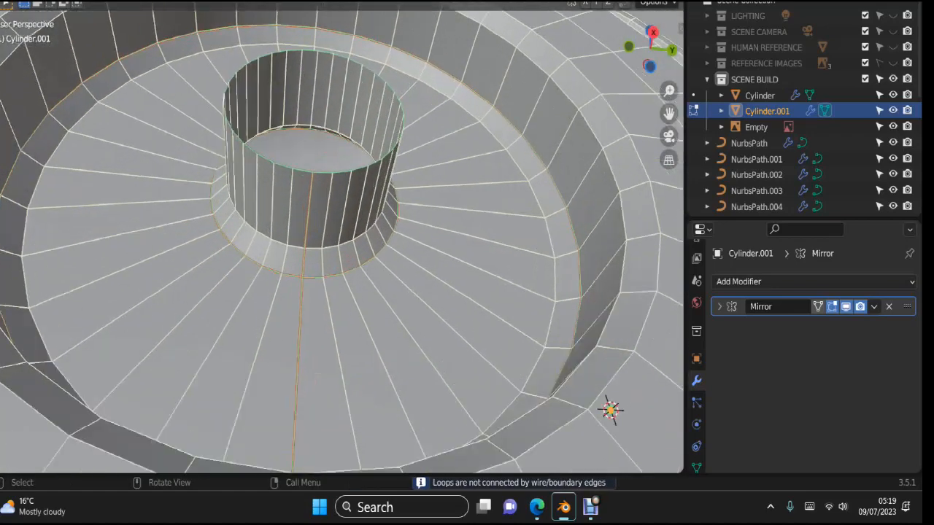
# Step: Undo the last selection, reselect the hub cylinder's open loop and try Grid Fill again
pyautogui.hotkey('ctrl', 'z')
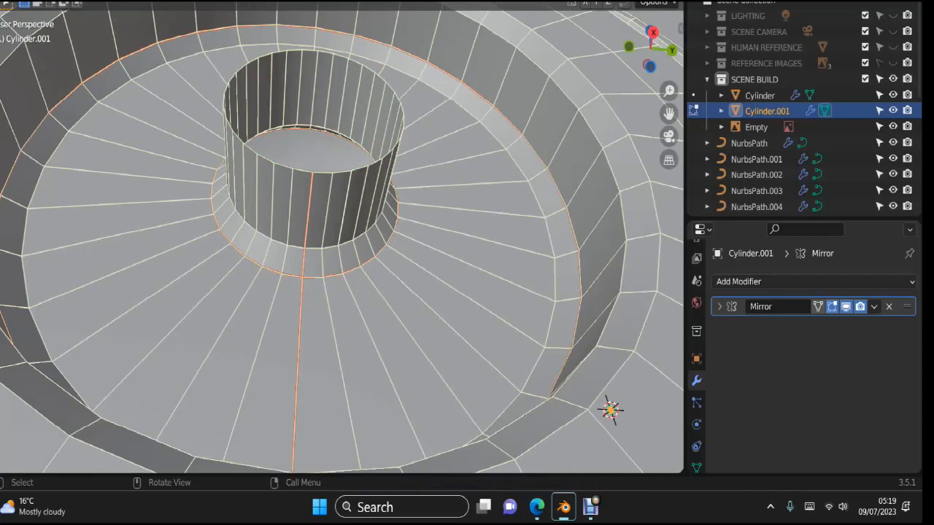
pyautogui.keyDown('alt'); pyautogui.keyDown('shift'); pyautogui.click(350, 173); pyautogui.keyUp('shift'); pyautogui.keyUp('alt')
pyautogui.hotkey('ctrl', 'f')
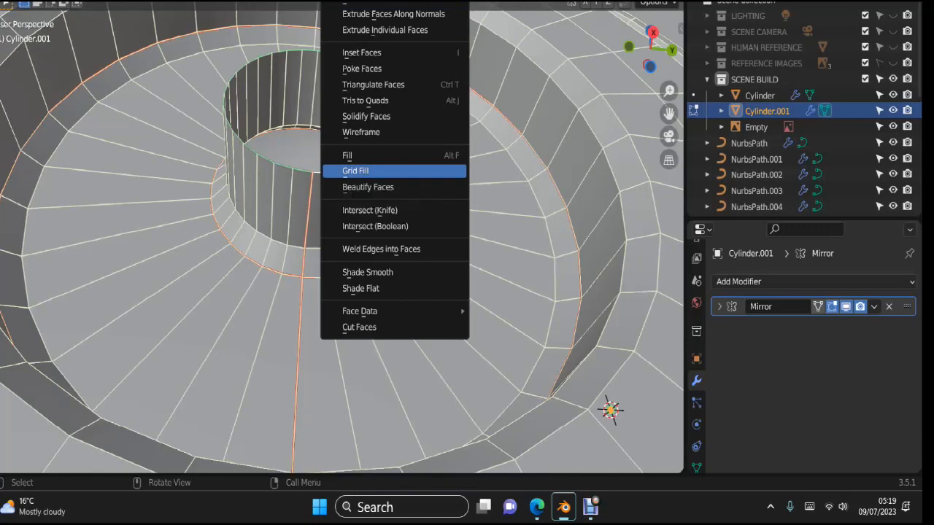
pyautogui.click(356, 172)
pyautogui.moveTo(354, 175); pyautogui.dragTo(390, 281, button='middle')
pyautogui.press('Tab')
pyautogui.press('Tab')
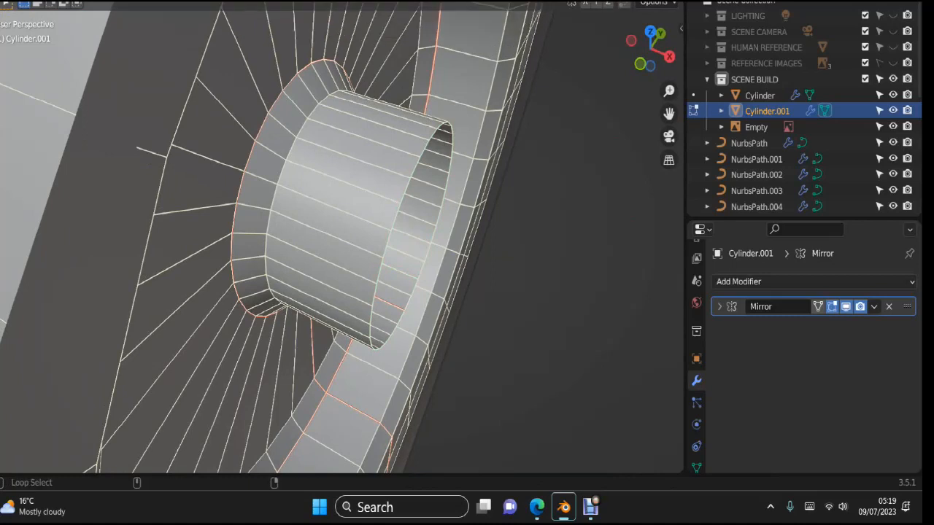
# Step: Select only the hub cylinder's open outer edge loop and cap it with Grid Fill
pyautogui.keyDown('alt'); pyautogui.click(380, 270); pyautogui.keyUp('alt')
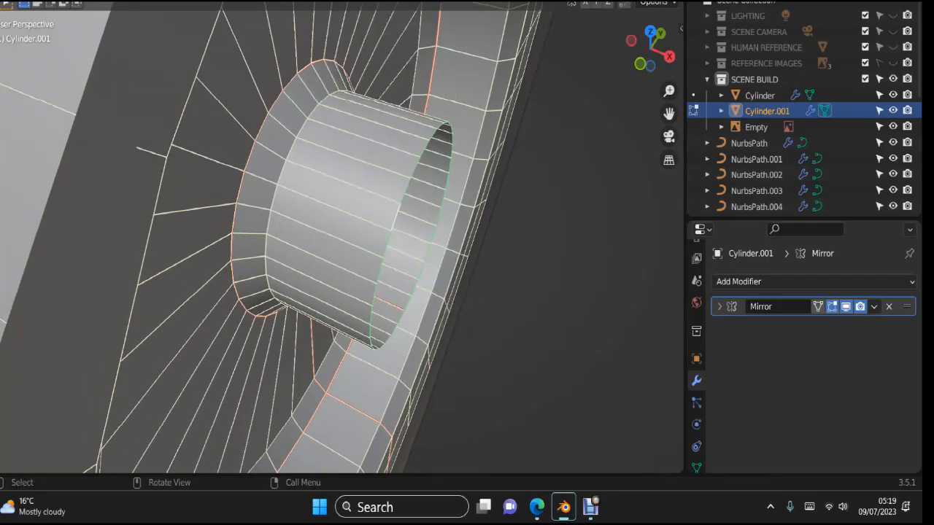
pyautogui.hotkey('ctrl', 'f')
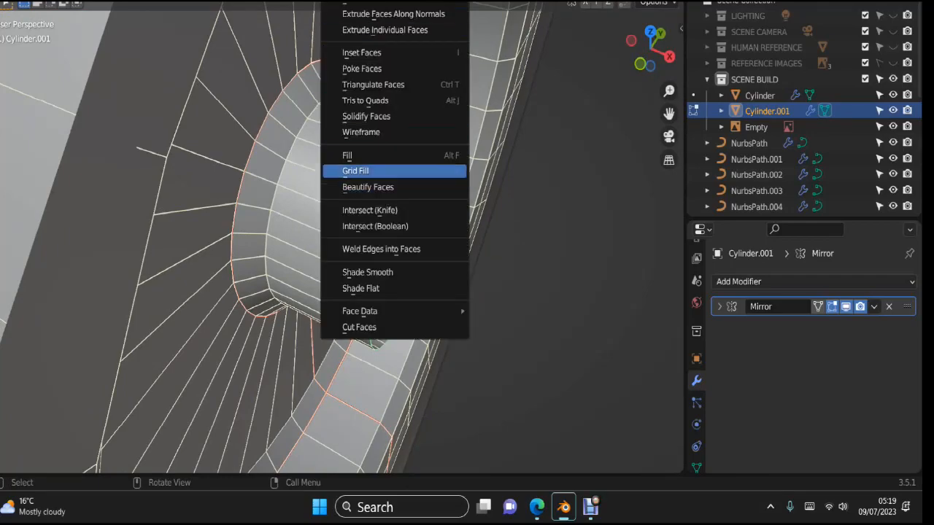
pyautogui.click(355, 171)
pyautogui.moveTo(355, 171); pyautogui.dragTo(291, 9, button='middle')
pyautogui.moveTo(372, 233); pyautogui.dragTo(364, 194, button='middle')
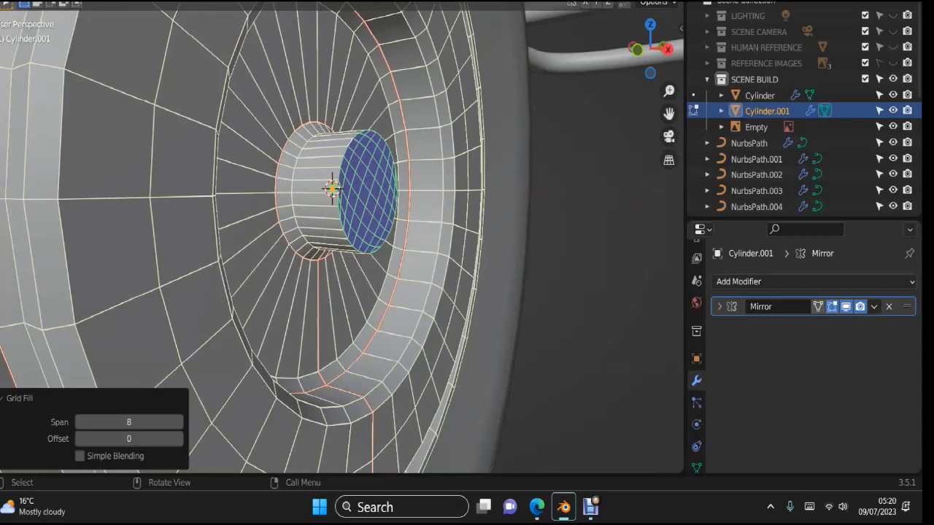
pyautogui.scroll(2, 332, 186)
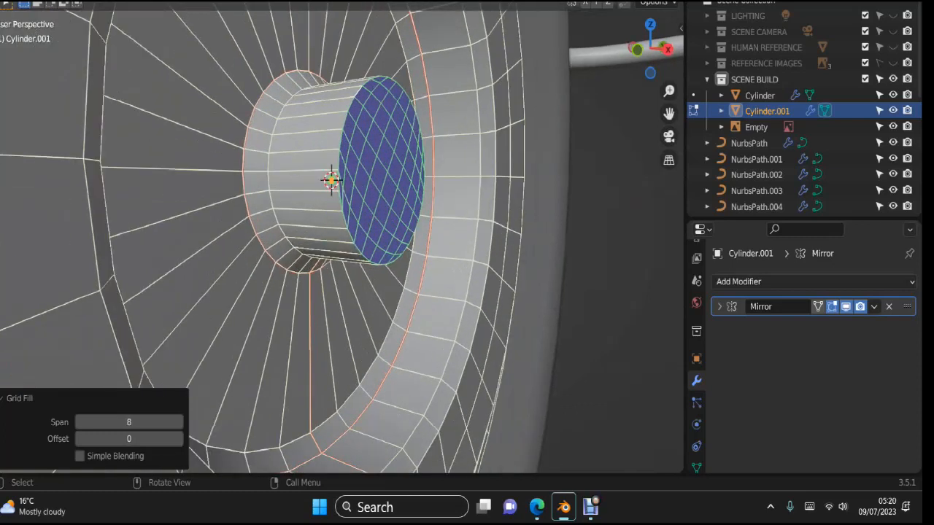
# Step: Extend the selection of the hub cap's grid faces to include the remaining faces and edges along its circular rim
pyautogui.keyDown('alt'); pyautogui.keyDown('shift'); pyautogui.click(351, 107); pyautogui.keyUp('shift'); pyautogui.keyUp('alt')
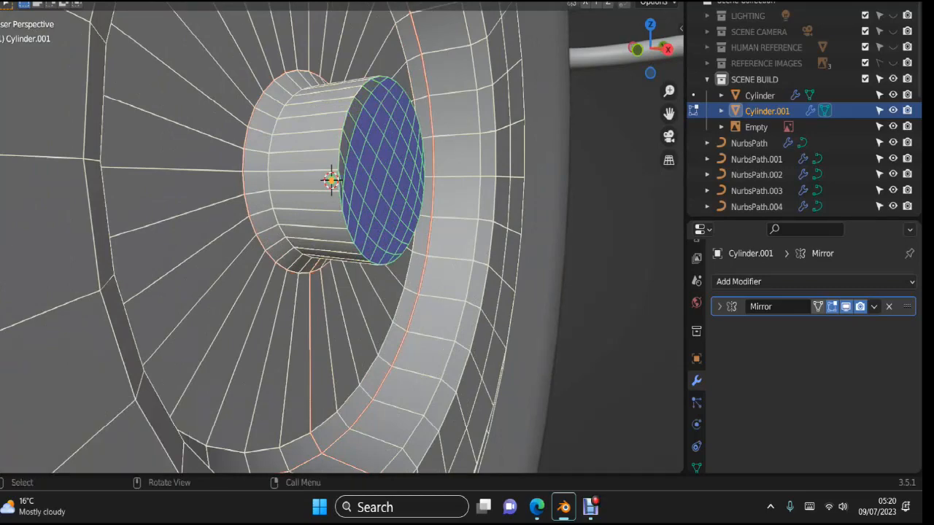
pyautogui.keyDown('alt'); pyautogui.keyDown('shift'); pyautogui.click(353, 232); pyautogui.keyUp('shift'); pyautogui.keyUp('alt')
pyautogui.moveTo(352, 232); pyautogui.dragTo(341, 235, button='middle')
pyautogui.moveTo(352, 162); pyautogui.dragTo(613, 250, button='middle')
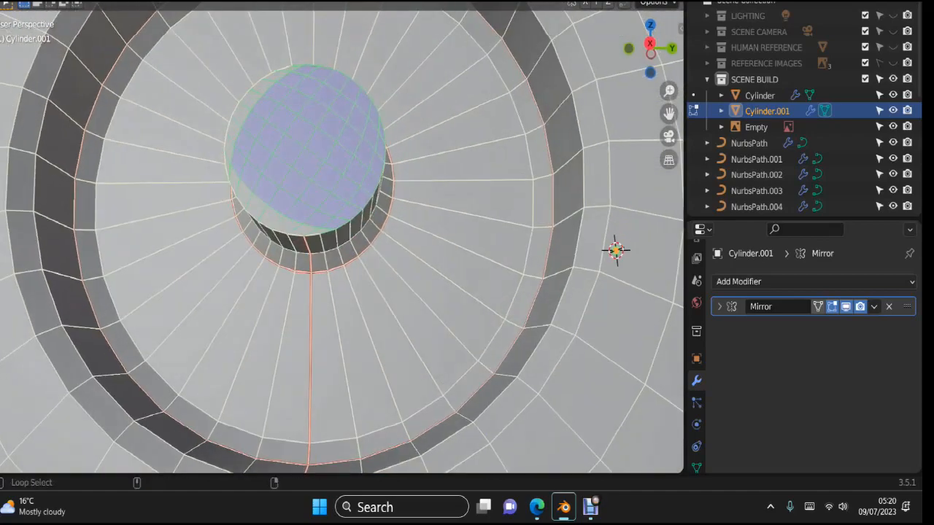
pyautogui.keyDown('alt'); pyautogui.keyDown('shift'); pyautogui.click(368, 189); pyautogui.keyUp('shift'); pyautogui.keyUp('alt')
pyautogui.keyDown('alt'); pyautogui.keyDown('shift'); pyautogui.click(368, 189); pyautogui.keyUp('shift'); pyautogui.keyUp('alt')
pyautogui.moveTo(368, 189); pyautogui.dragTo(366, 281, button='middle')
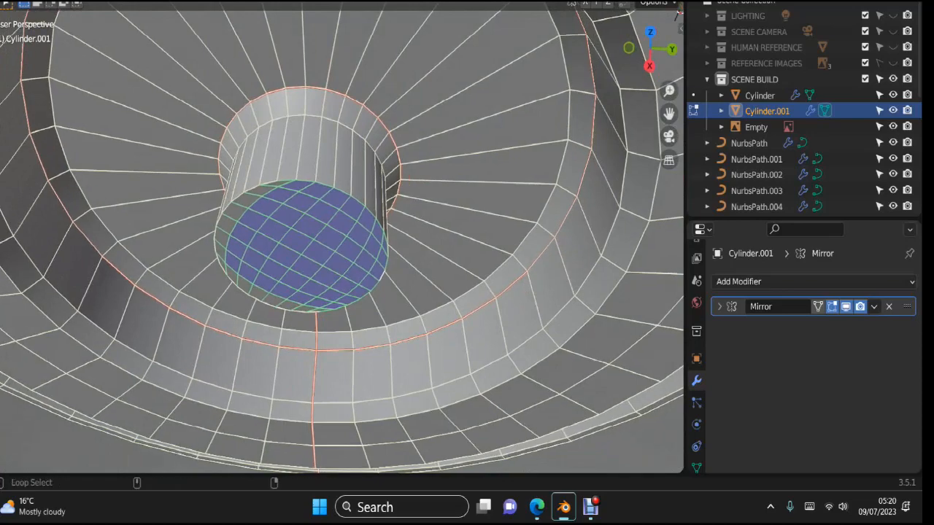
pyautogui.keyDown('alt'); pyautogui.keyDown('shift'); pyautogui.click(365, 209); pyautogui.keyUp('shift'); pyautogui.keyUp('alt')
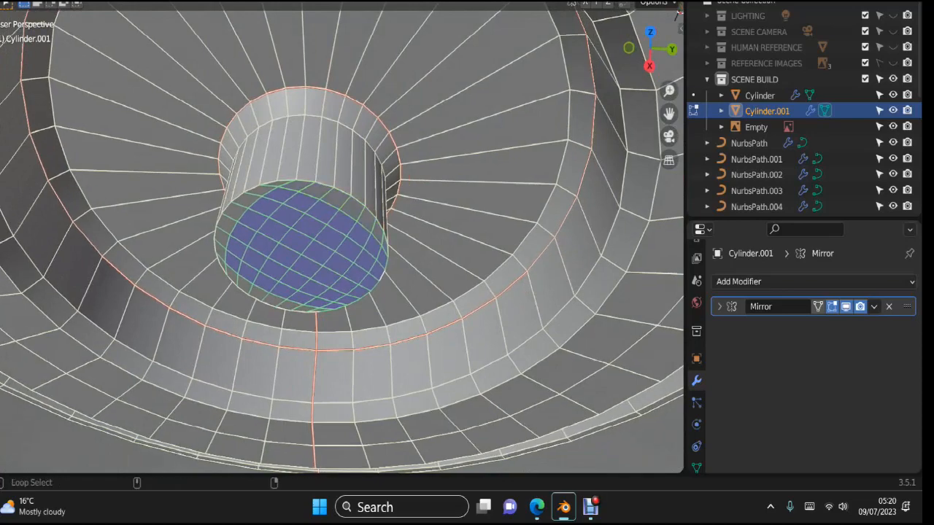
pyautogui.keyDown('alt'); pyautogui.keyDown('shift'); pyautogui.click(365, 209); pyautogui.keyUp('shift'); pyautogui.keyUp('alt')
pyautogui.moveTo(365, 210); pyautogui.dragTo(406, 175, button='middle')
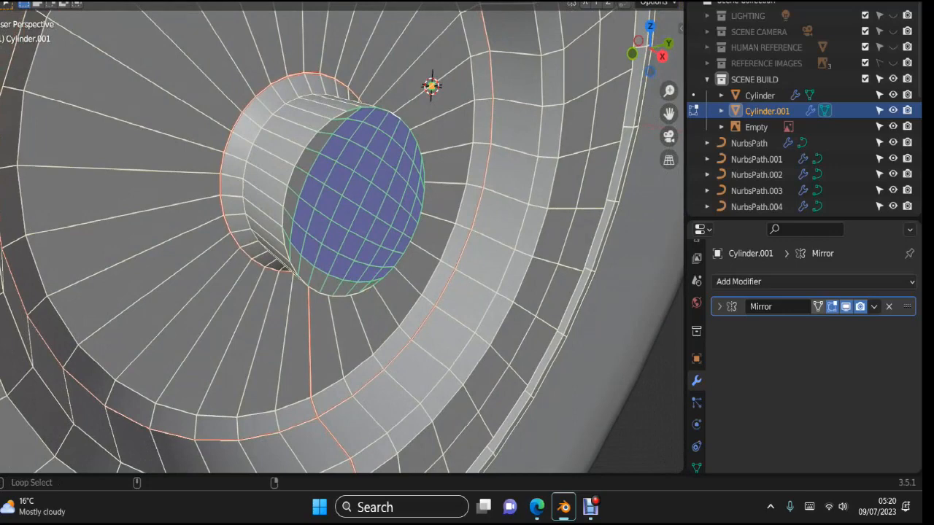
pyautogui.keyDown('alt'); pyautogui.keyDown('shift'); pyautogui.click(301, 163); pyautogui.keyUp('shift'); pyautogui.keyUp('alt')
pyautogui.moveTo(431, 86); pyautogui.dragTo(406, 173, button='middle')
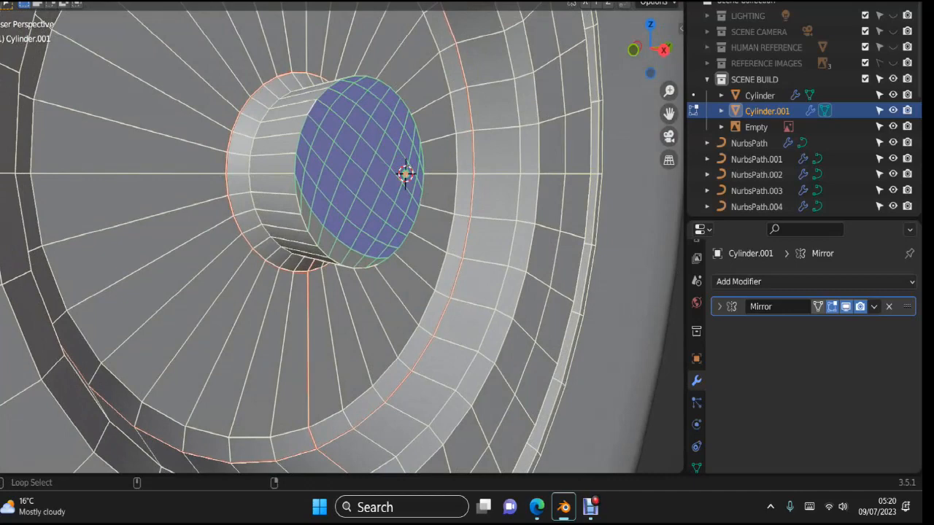
pyautogui.moveTo(406, 173); pyautogui.dragTo(442, 340, button='middle')
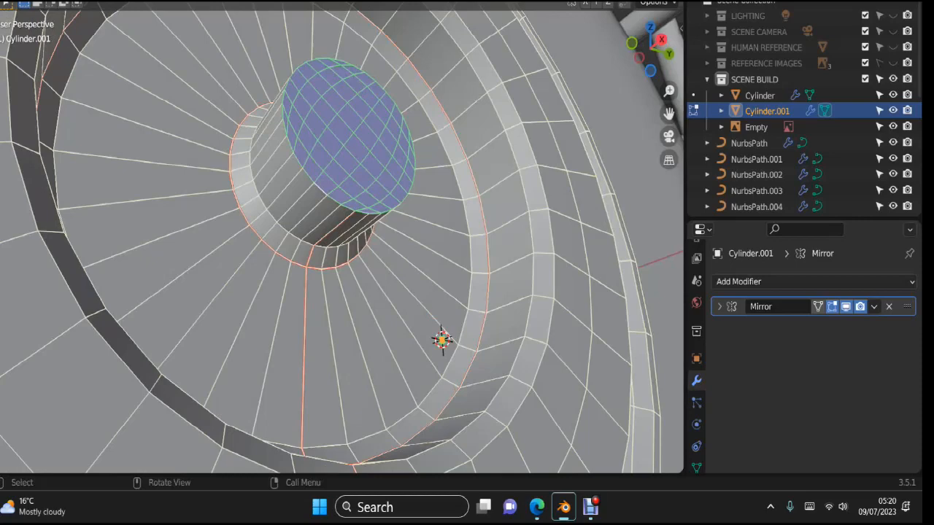
pyautogui.moveTo(441, 339); pyautogui.dragTo(404, 256, button='middle')
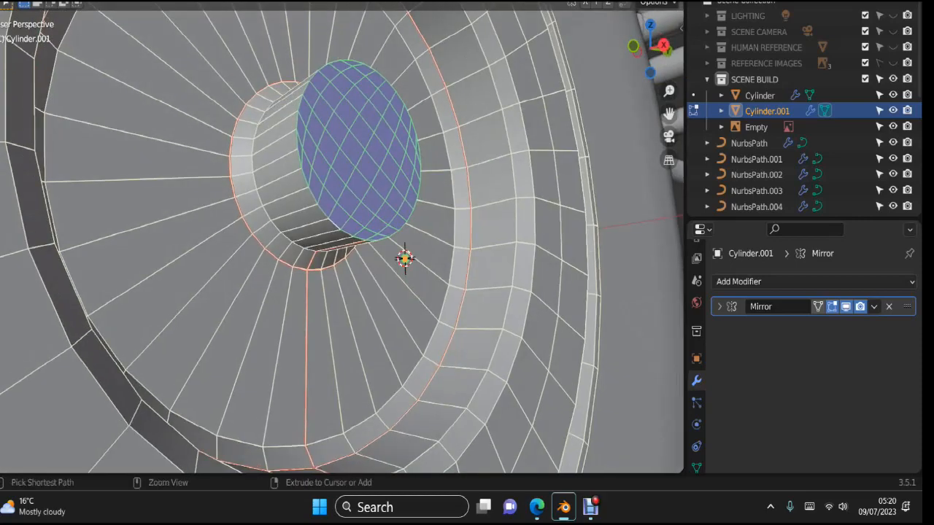
# Step: Try to bevel the hub's grid-filled cap, cancel the bevel and delete the cap's faces
pyautogui.hotkey('ctrl', 'b')
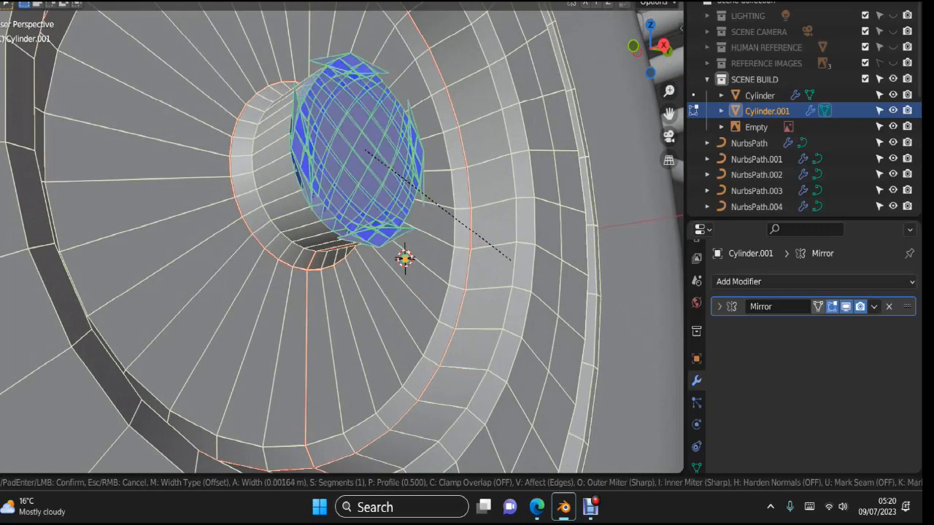
pyautogui.press('Escape')
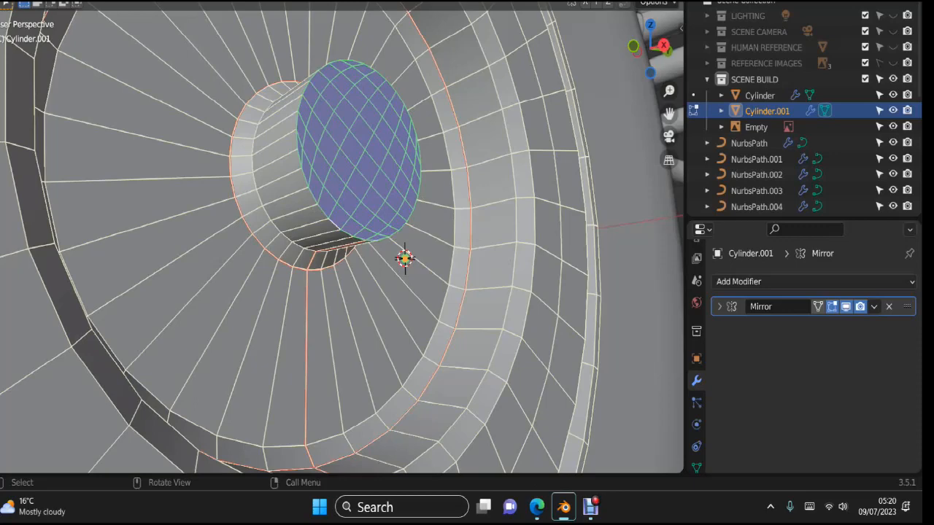
pyautogui.press('x')
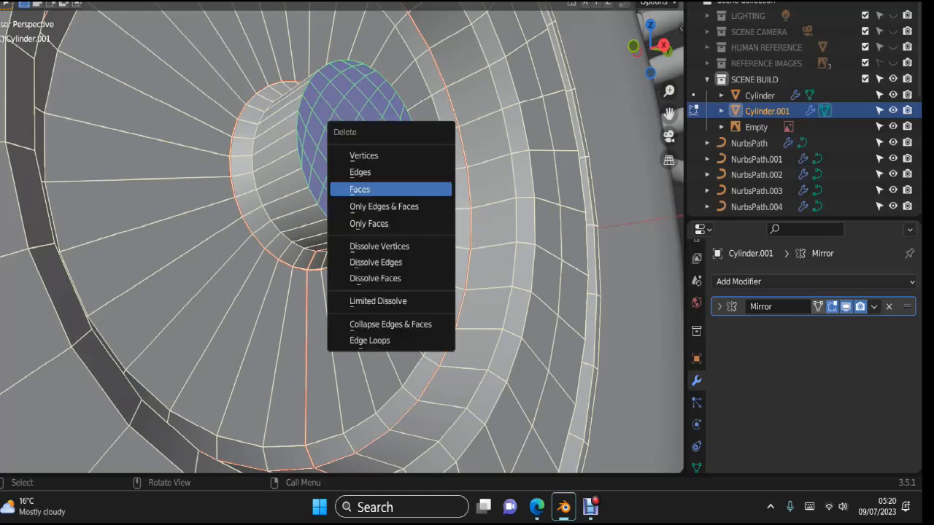
pyautogui.press('Return')
# Step: Fill the hub cylinder's open outer edge loop with a single face and bevel its rim by about 0.0016 m
pyautogui.moveTo(405, 259); pyautogui.dragTo(426, 22, button='middle')
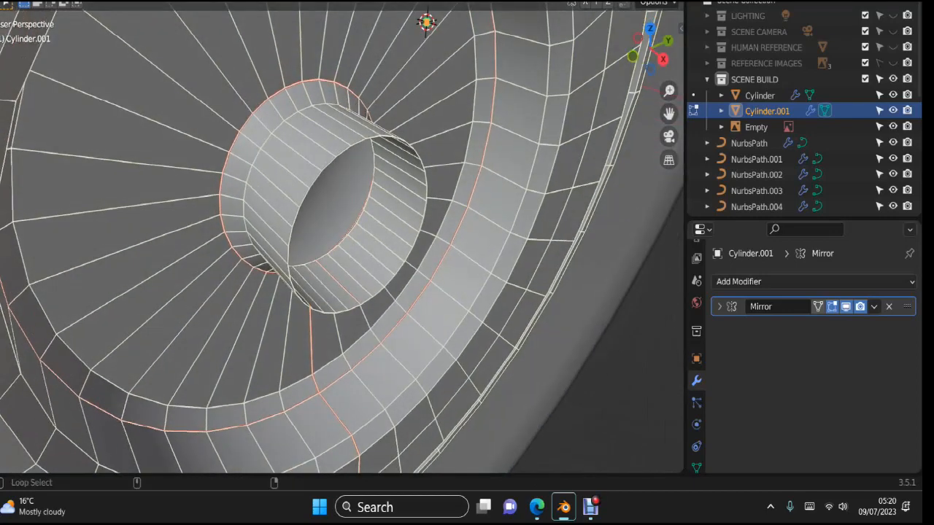
pyautogui.keyDown('alt'); pyautogui.click(347, 312); pyautogui.keyUp('alt')
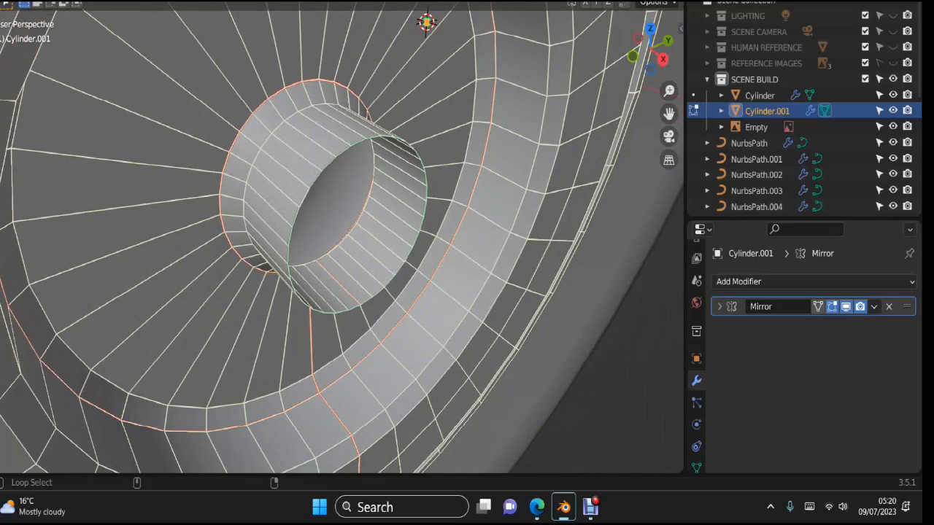
pyautogui.press('f')
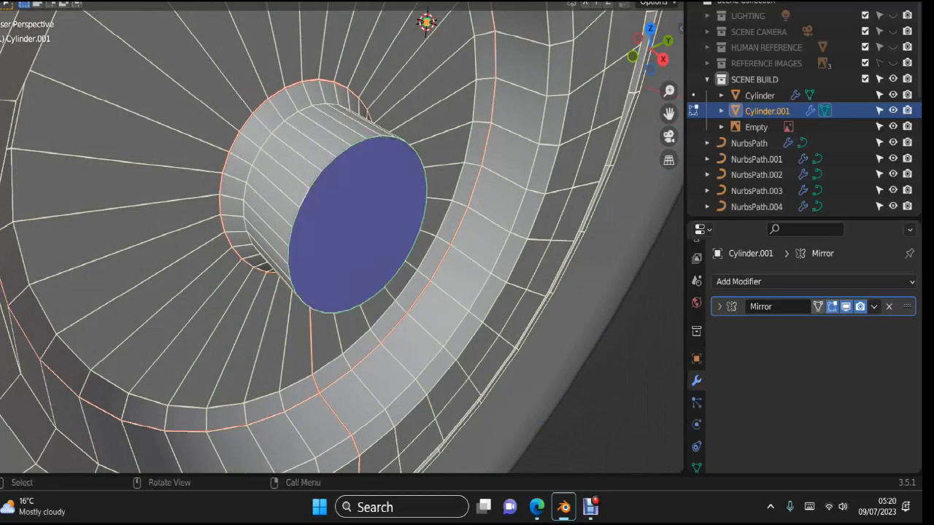
pyautogui.moveTo(350, 292); pyautogui.dragTo(382, 264, button='middle')
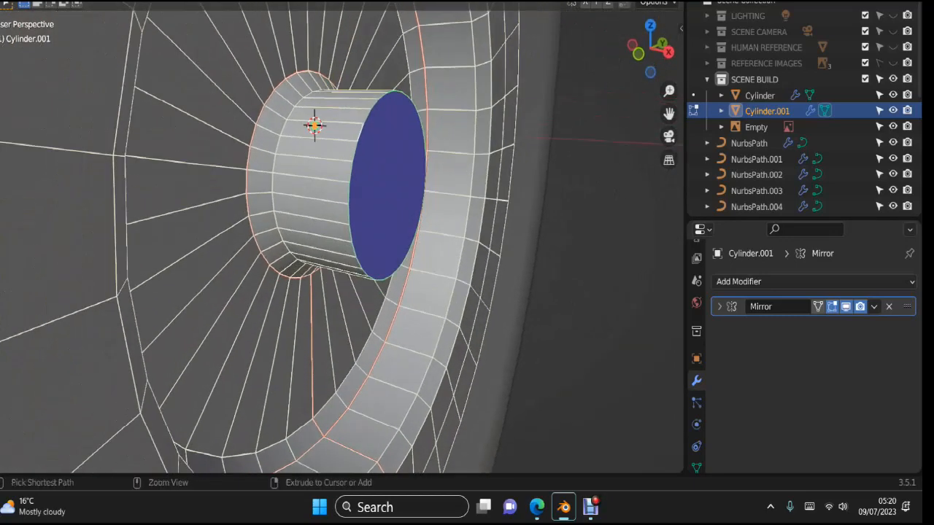
pyautogui.hotkey('ctrl', 'b')
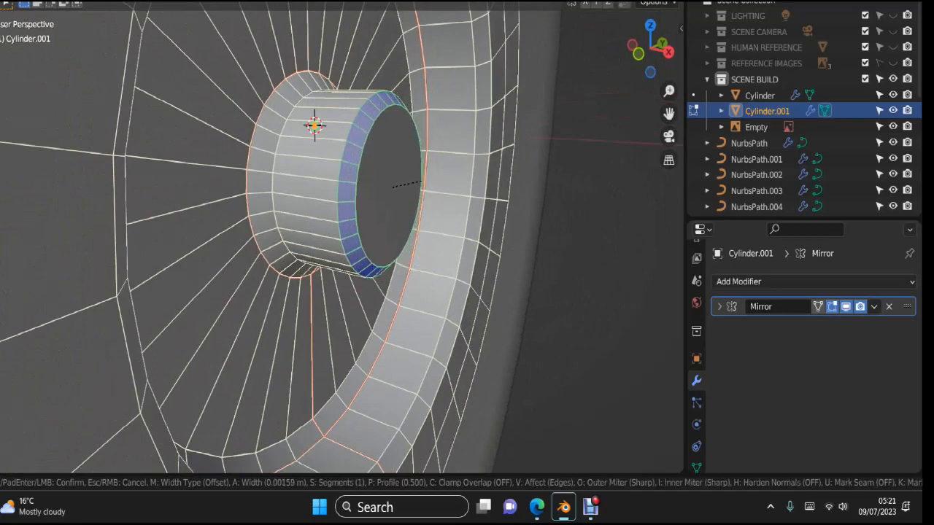
pyautogui.click(429, 186)
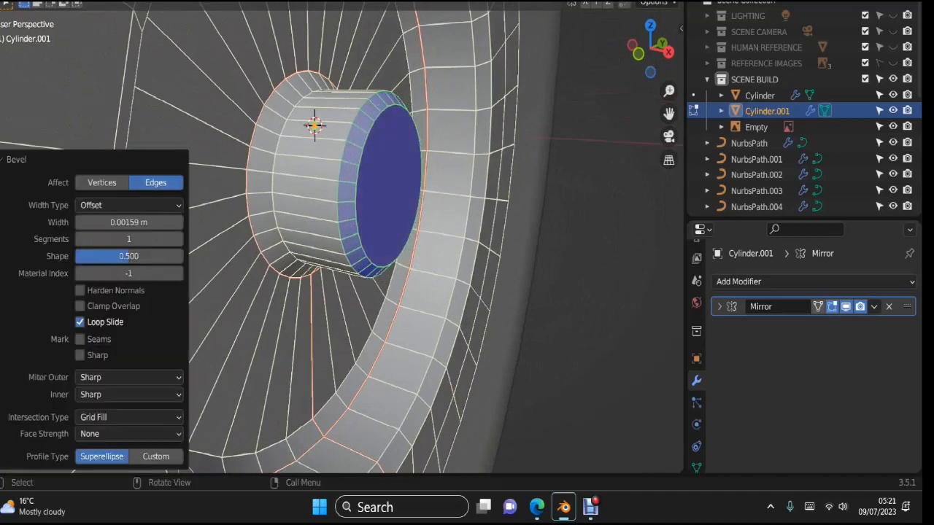
# Step: Delete the single flat end face inside the hub's beveled rim
pyautogui.press('3')
pyautogui.click(389, 186)
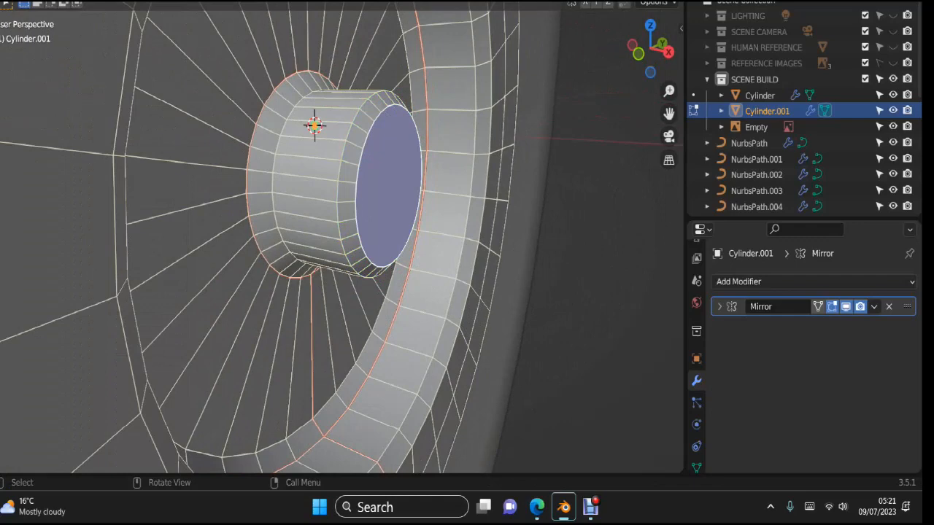
pyautogui.press('x')
pyautogui.press('Return')
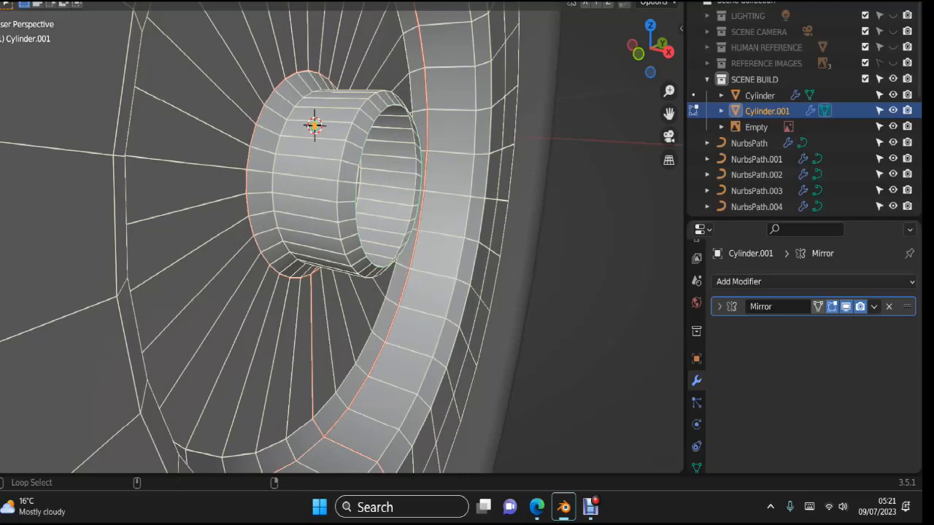
# Step: Mark the open edge loop inside the hub's bevel as a seam and close the opening with Grid Fill
pyautogui.rightClick(314, 176)
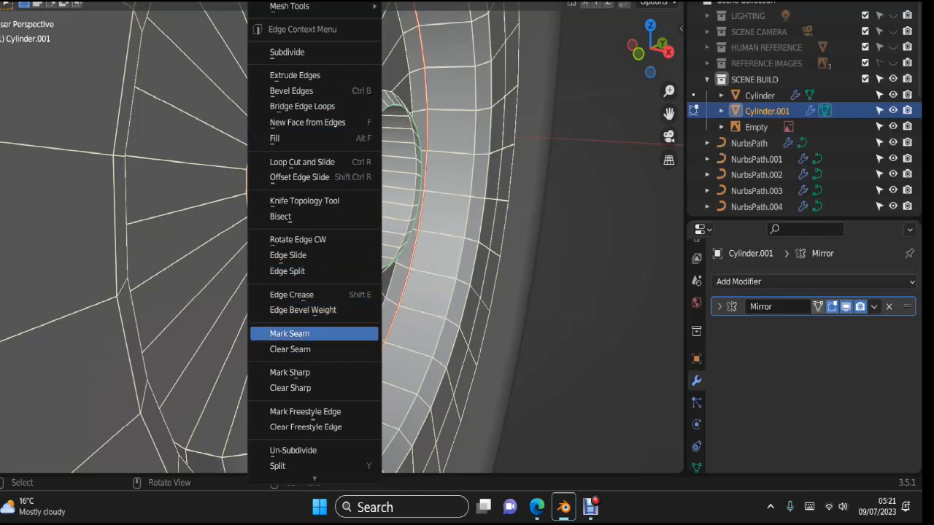
pyautogui.click(300, 333)
pyautogui.hotkey('ctrl', 'f')
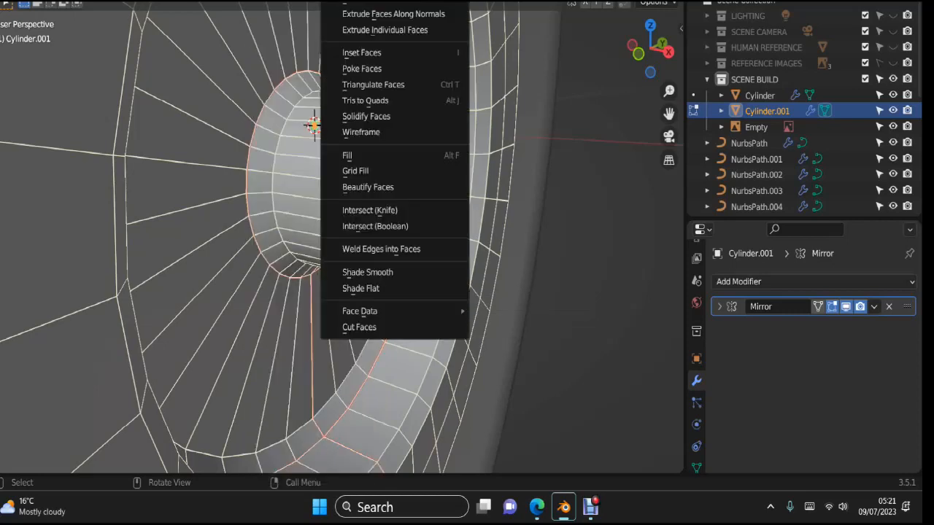
pyautogui.click(347, 170)
pyautogui.click(584, 292)
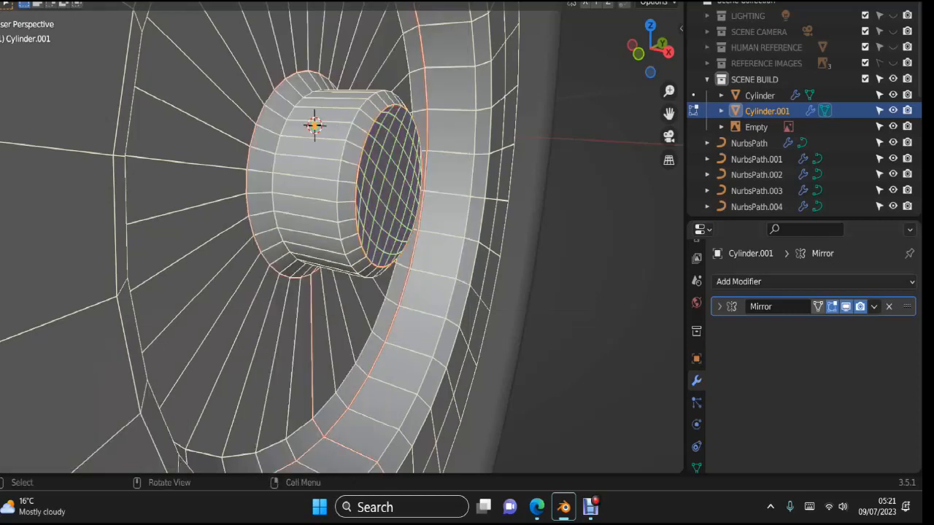
# Step: Return to Object Mode and apply Shade Auto Smooth at 30° to the wheel rim
pyautogui.scroll(-3, 584, 292)
pyautogui.press('Tab')
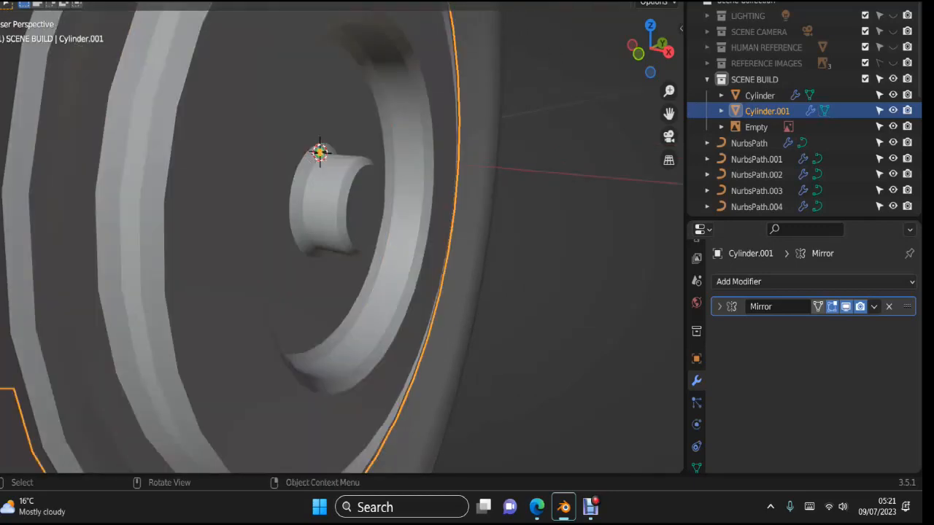
pyautogui.rightClick(343, 256)
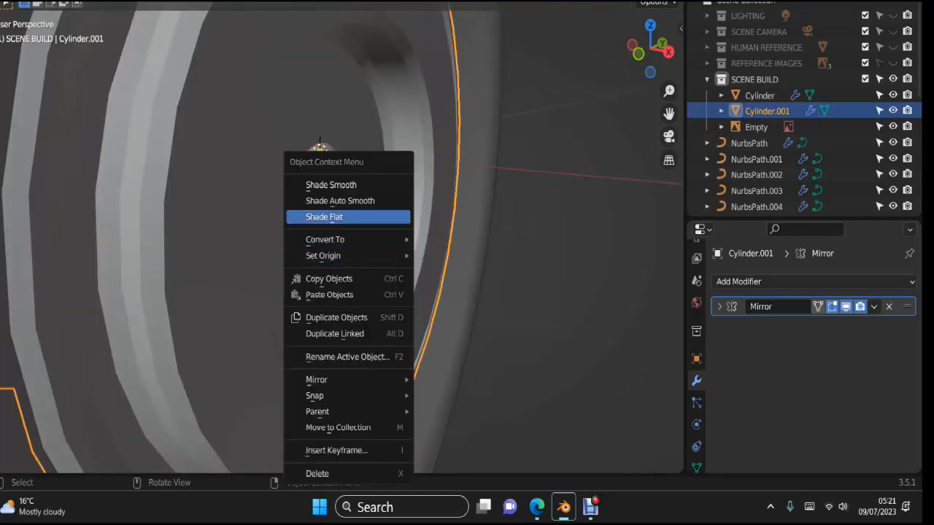
pyautogui.click(339, 201)
pyautogui.scroll(-4, 343, 241)
pyautogui.moveTo(342, 240); pyautogui.dragTo(349, 221, button='middle')
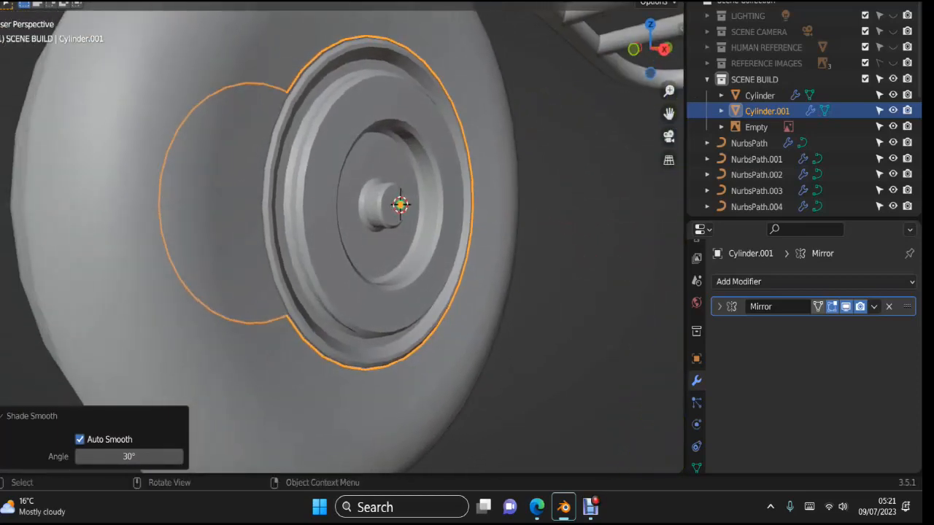
pyautogui.scroll(-4, 343, 241)
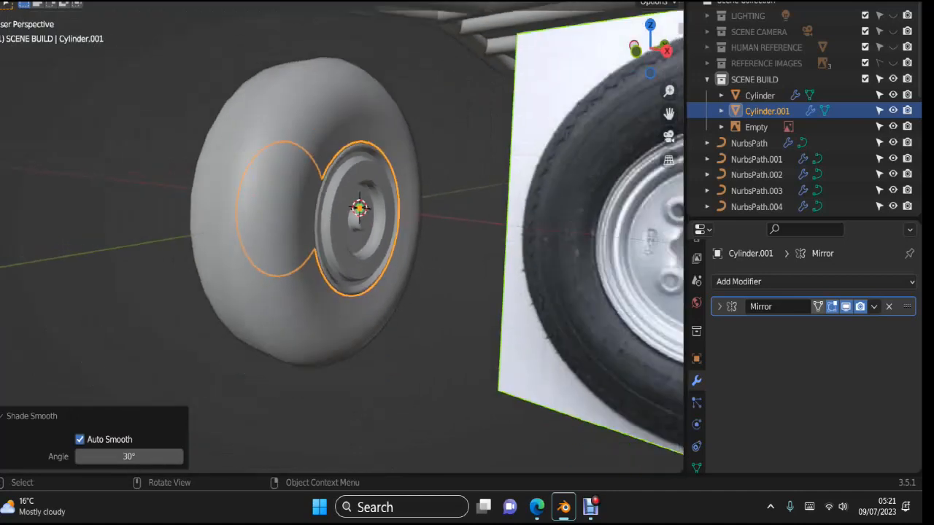
# Step: Delete the wheel reference image beside the tire and save the file
pyautogui.hotkey('alt', 'a')
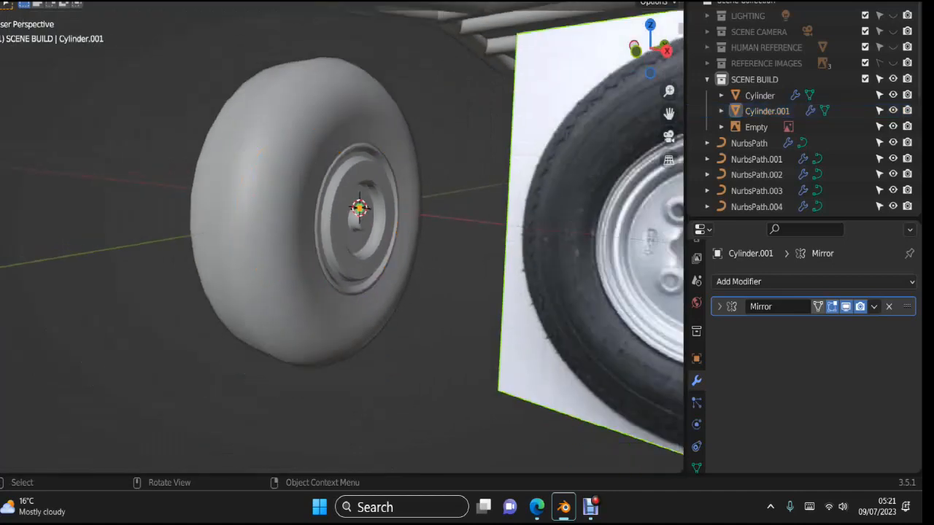
pyautogui.click(566, 241)
pyautogui.press('x')
pyautogui.click(496, 211)
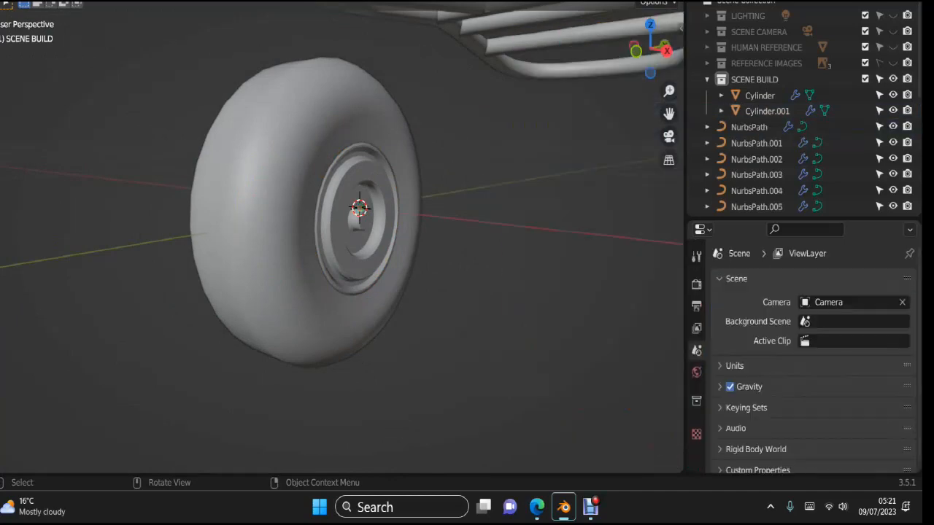
pyautogui.hotkey('ctrl', 's')
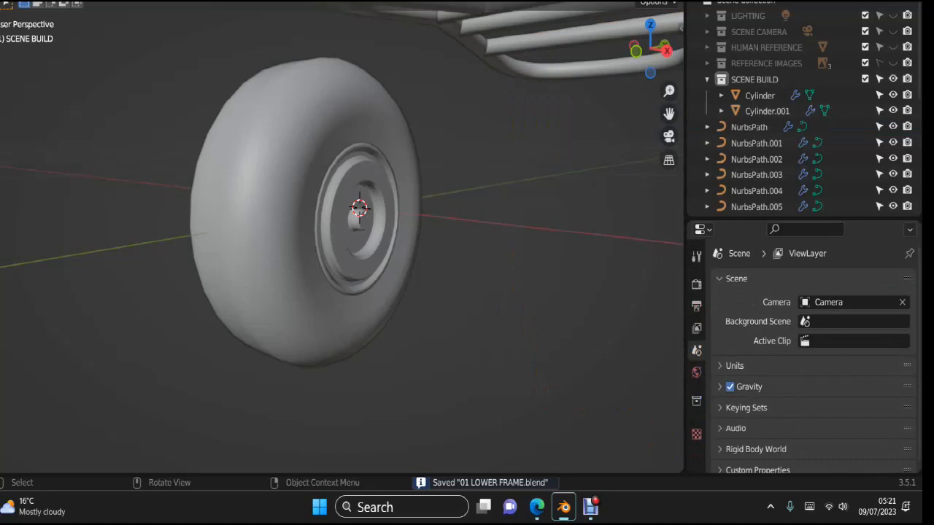
# Step: Save the project as a new file named 02 WHEEL in the BUGGY BUILD folder
pyautogui.click(22, 0)
pyautogui.click(44, 79)
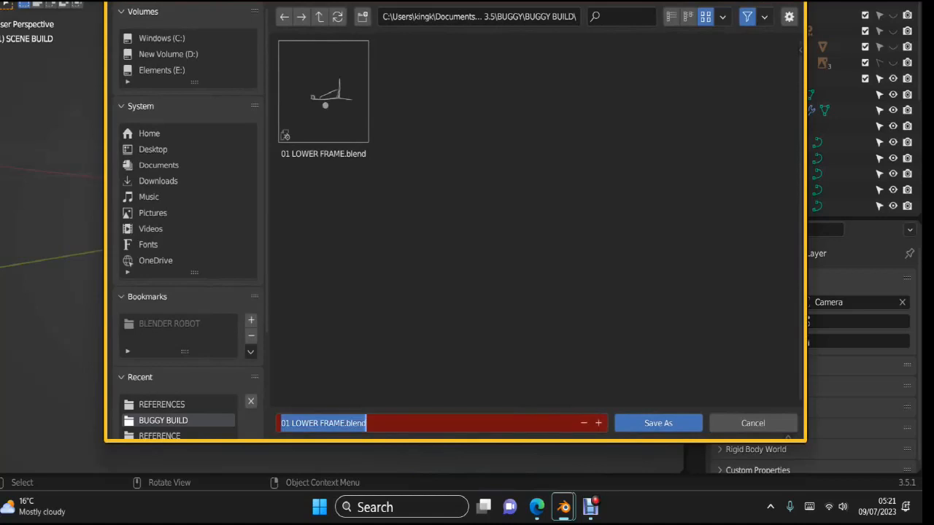
pyautogui.click(300, 423)
pyautogui.click(285, 423)
pyautogui.moveTo(285, 423); pyautogui.dragTo(344, 423)
pyautogui.click(344, 423)
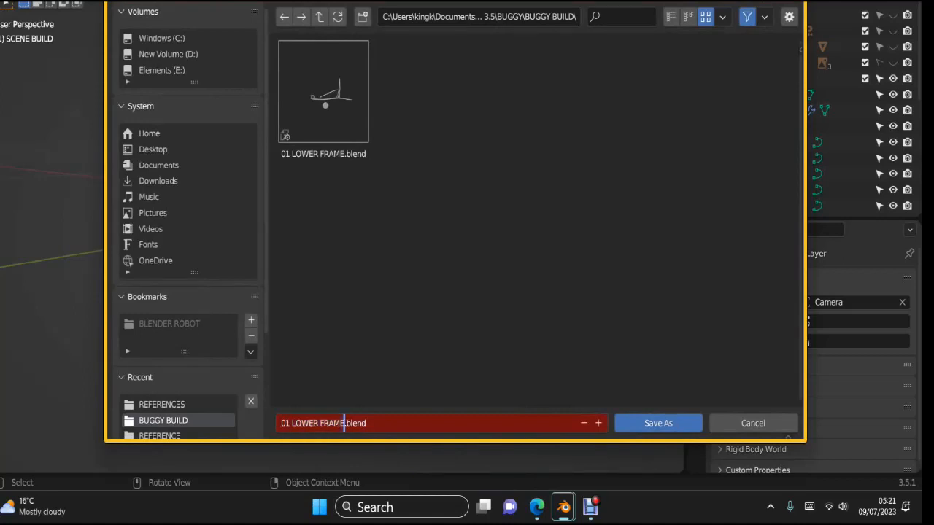
pyautogui.write('2')
pyautogui.press('BackSpace')
pyautogui.press('BackSpace')
pyautogui.press('BackSpace')
pyautogui.press('BackSpace')
pyautogui.press('BackSpace')
pyautogui.press('BackSpace')
pyautogui.press('BackSpace')
pyautogui.press('BackSpace')
pyautogui.press('BackSpace')
pyautogui.press('BackSpace')
pyautogui.press('BackSpace')
pyautogui.press('BackSpace')
pyautogui.press('BackSpace')
pyautogui.press('BackSpace')
pyautogui.press('BackSpace')
pyautogui.write('02 WHEEL')
pyautogui.press('Return')
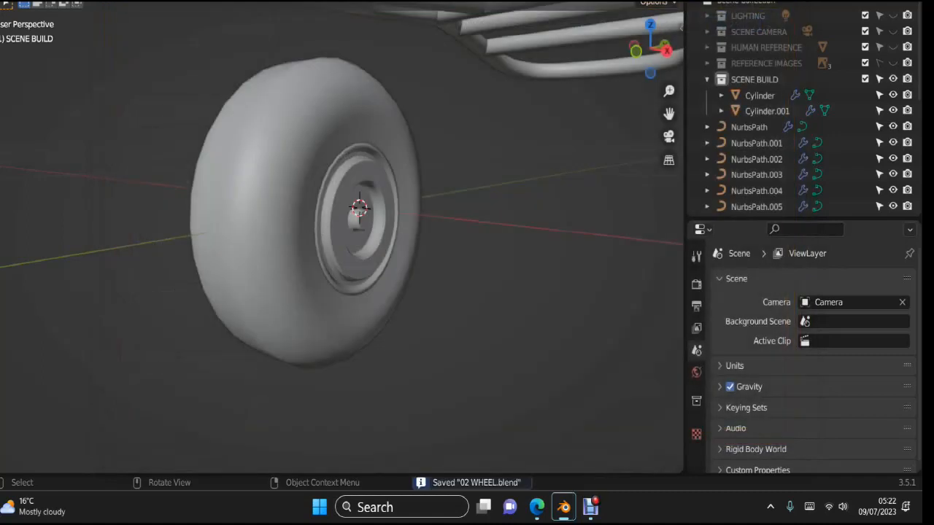
# Step: Duplicate a row of four adjacent faces across the tire mesh's tread and move the copy about -0.0195 m along Y
pyautogui.moveTo(365, 240); pyautogui.dragTo(475, 252, button='middle')
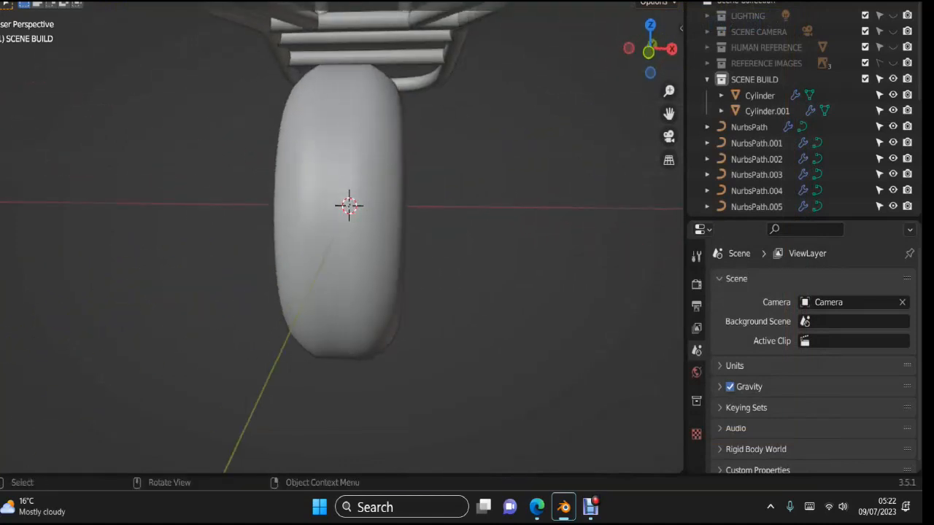
pyautogui.click(357, 227)
pyautogui.press('Tab')
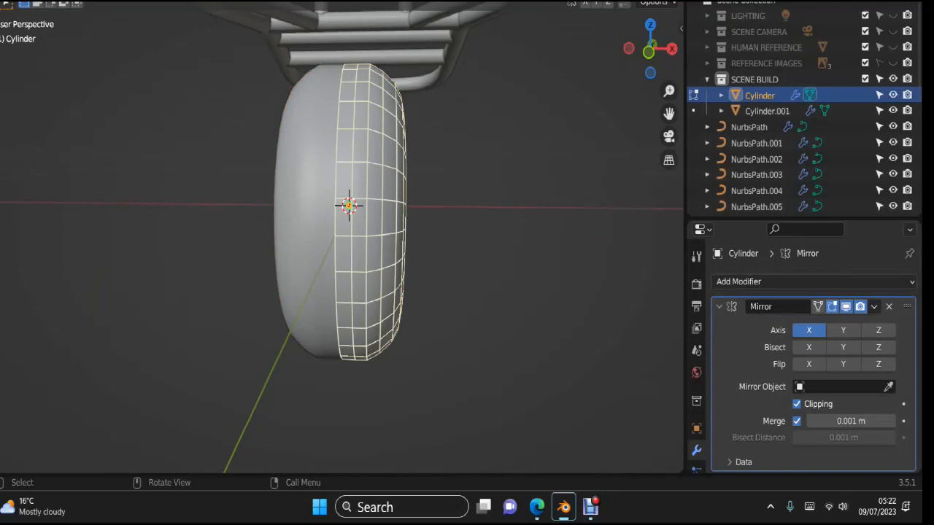
pyautogui.scroll(2, 350, 204)
pyautogui.press('shift')
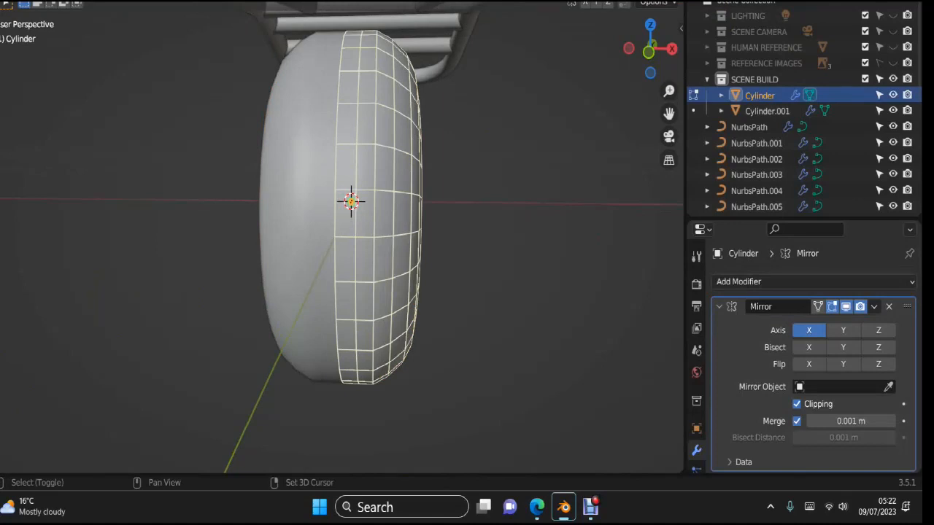
pyautogui.keyDown('shift'); pyautogui.click(346, 215); pyautogui.keyUp('shift')
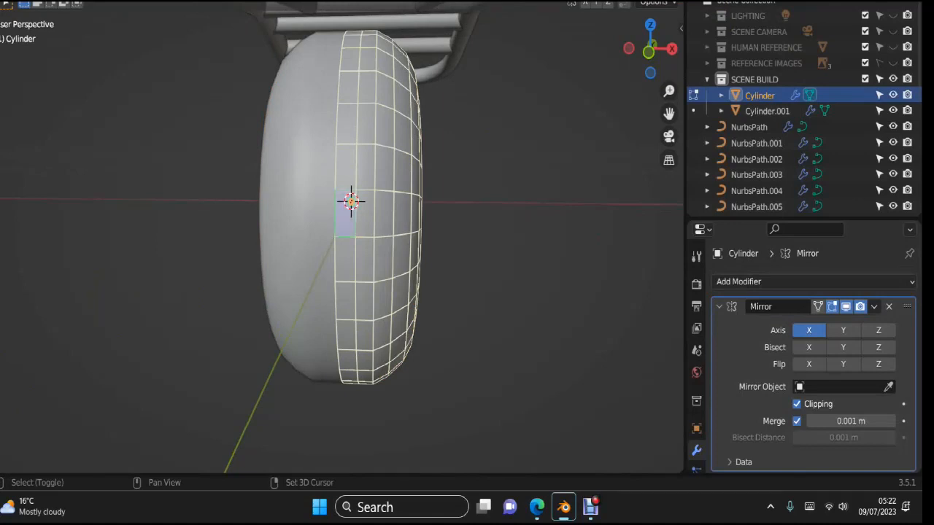
pyautogui.keyDown('shift'); pyautogui.click(366, 214); pyautogui.keyUp('shift')
pyautogui.keyDown('shift'); pyautogui.click(384, 214); pyautogui.keyUp('shift')
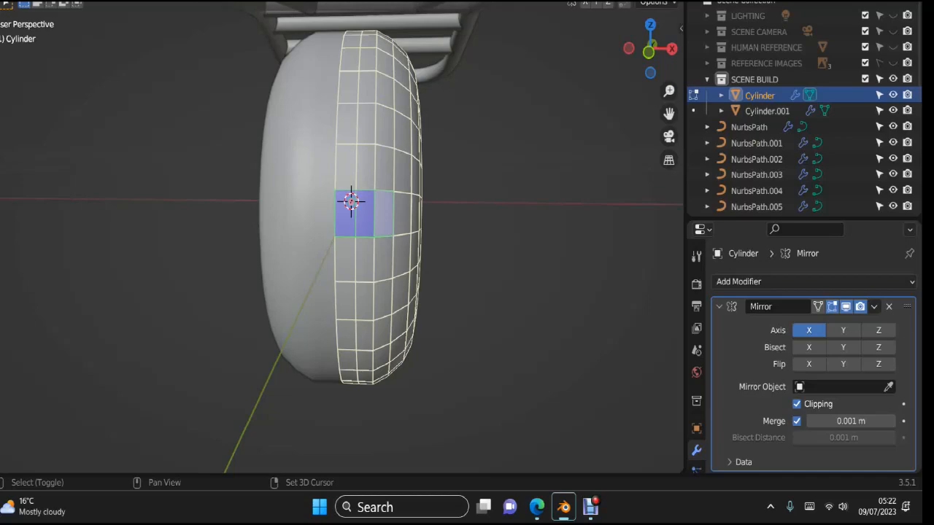
pyautogui.moveTo(350, 201); pyautogui.dragTo(380, 164, button='middle')
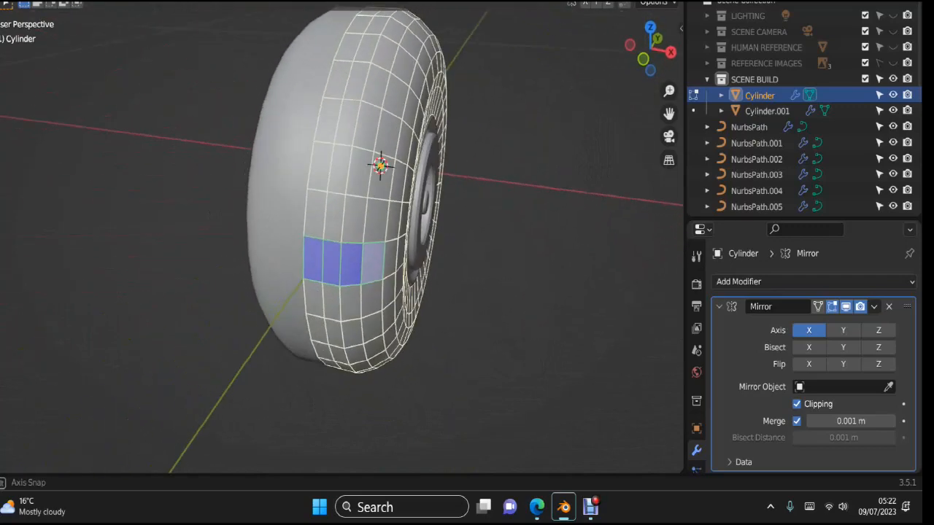
pyautogui.hotkey('shift', 'd')
pyautogui.press('y')
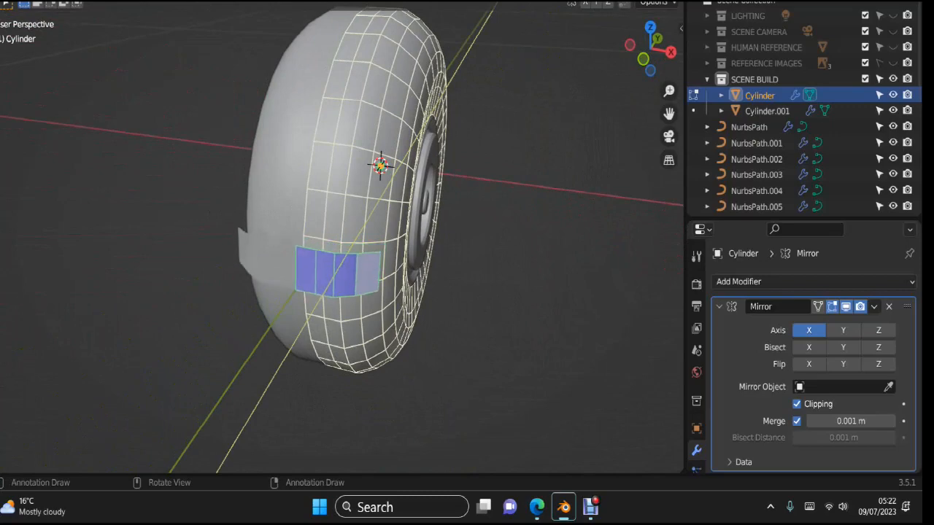
pyautogui.press('Return')
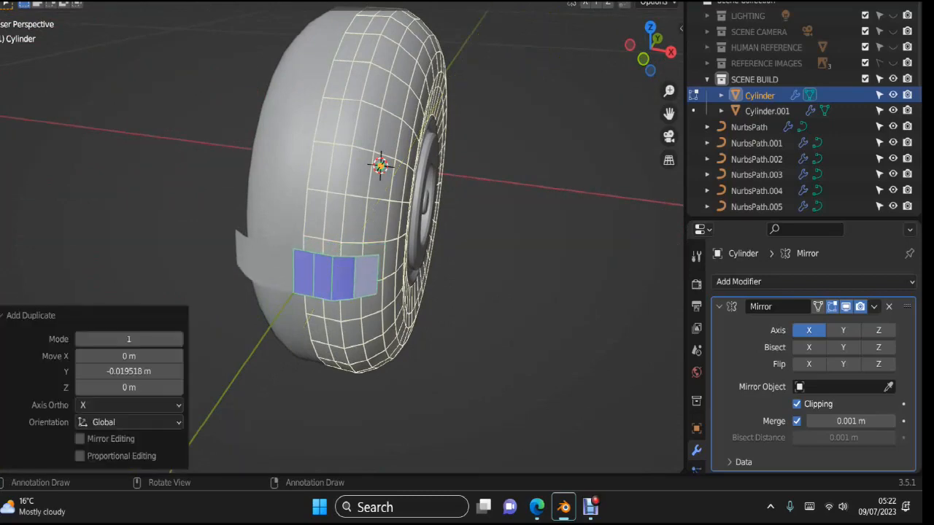
# Step: Separate the duplicated tread faces into their own object and isolate the tire in local view from the front
pyautogui.press('p')
pyautogui.click(419, 345)
pyautogui.moveTo(419, 345); pyautogui.dragTo(430, 316, button='middle')
pyautogui.scroll(4, 430, 315)
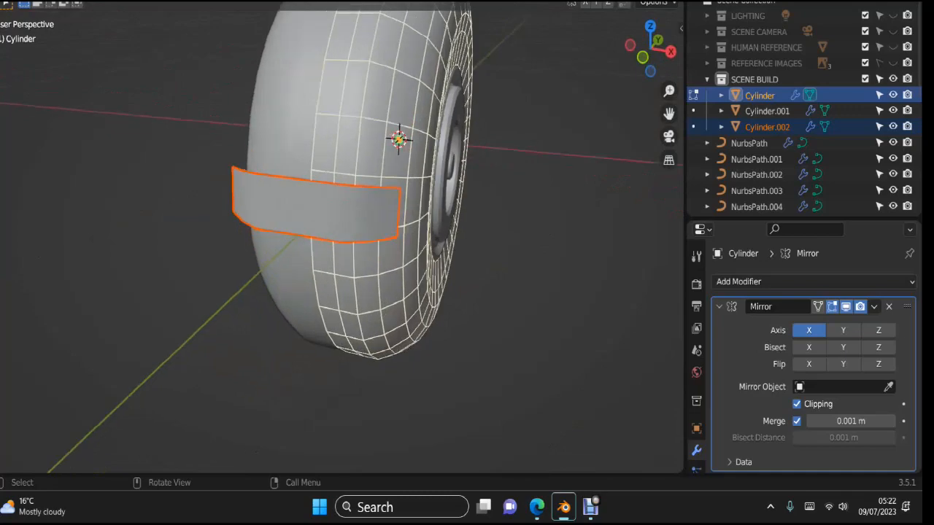
pyautogui.press('KP_1')
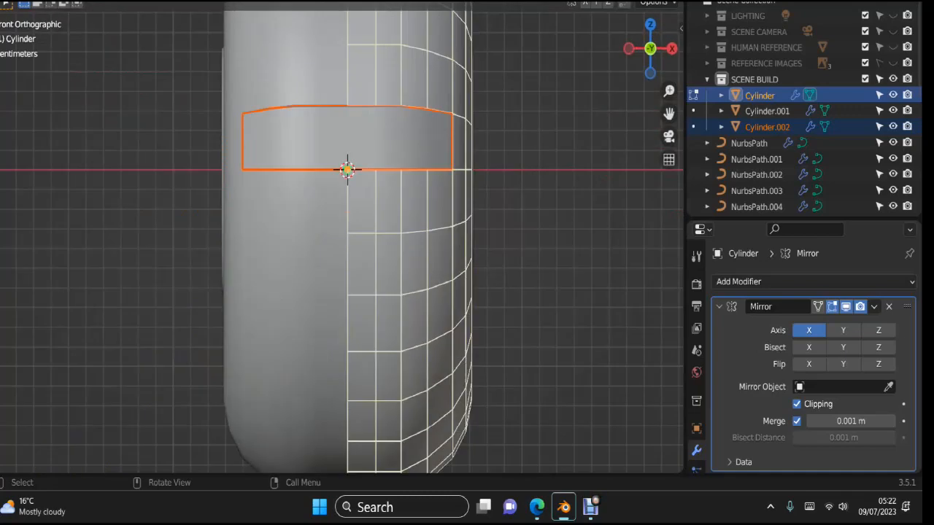
pyautogui.press('KP_Divide')
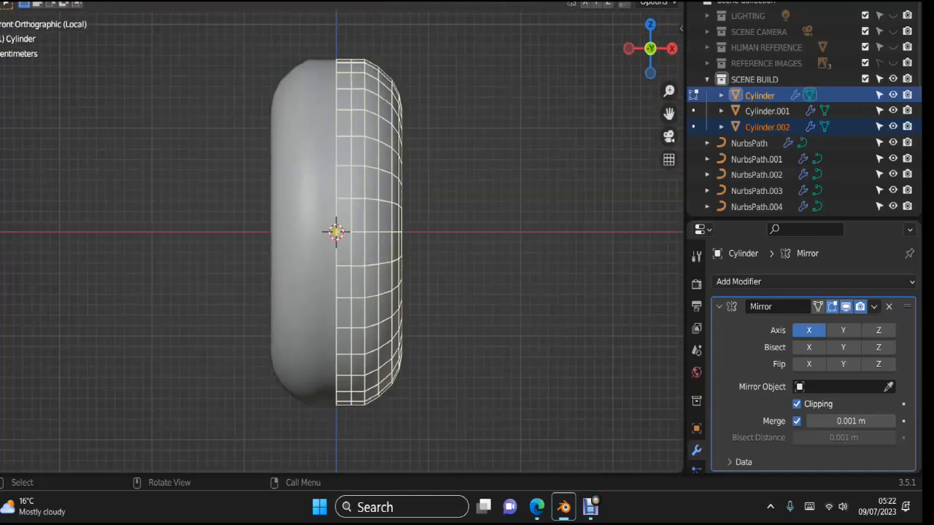
# Step: Leave the tire's mesh editing and local view, and isolate the separated tread strip in local view
pyautogui.moveTo(431, 316); pyautogui.dragTo(328, 366, button='middle')
pyautogui.press('Tab')
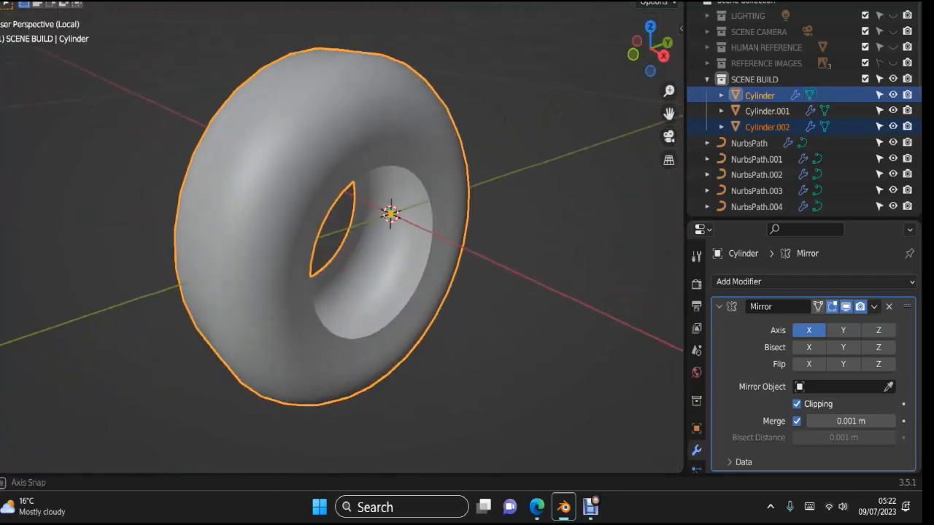
pyautogui.press('KP_Divide')
pyautogui.click(540, 321)
pyautogui.scroll(-4, 540, 321)
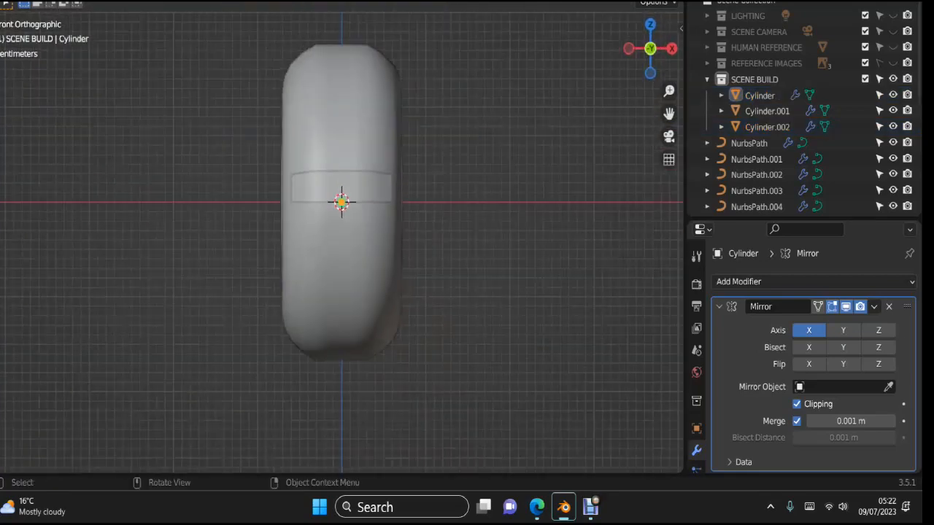
pyautogui.moveTo(540, 321); pyautogui.dragTo(445, 350, button='middle')
pyautogui.click(285, 212)
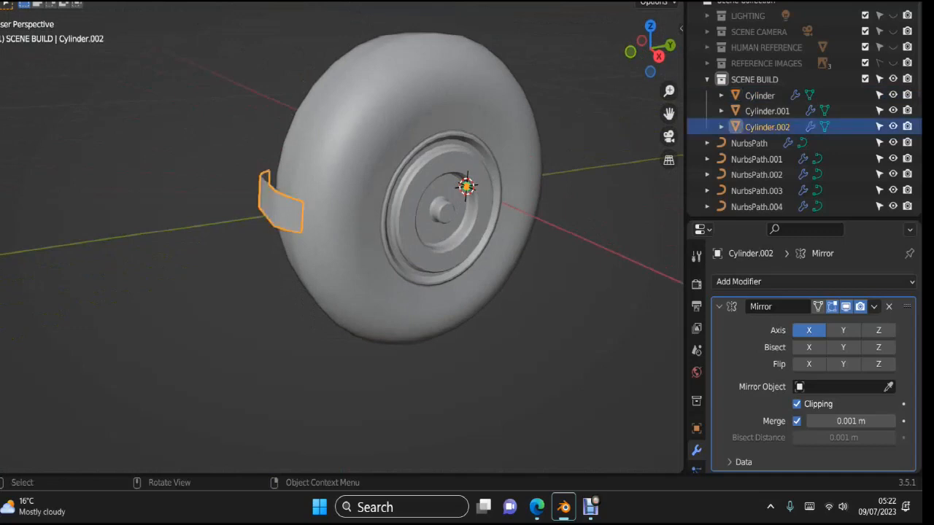
pyautogui.press('KP_Divide')
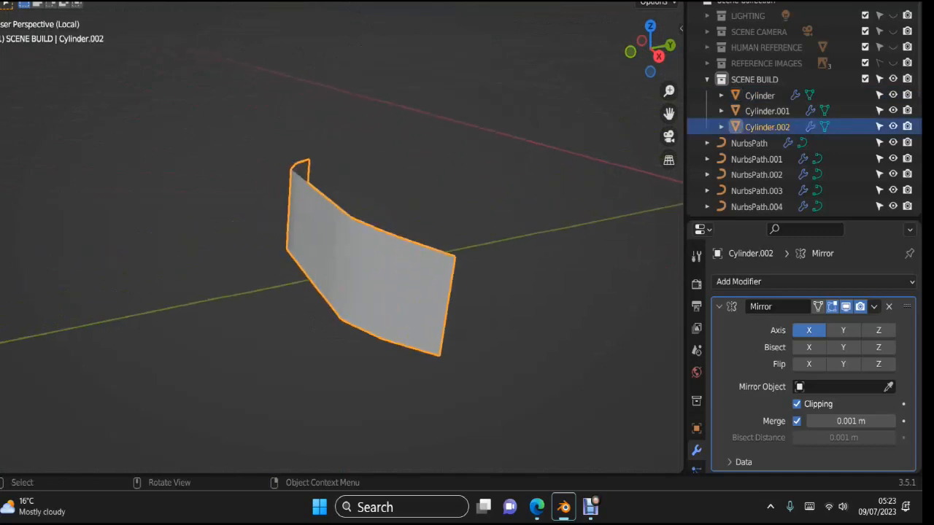
# Step: Disable Clipping on the tread strip's Mirror modifier, move its centre edge about 0.0015 m along X, and save the file
pyautogui.press('KP_1')
pyautogui.press('Tab')
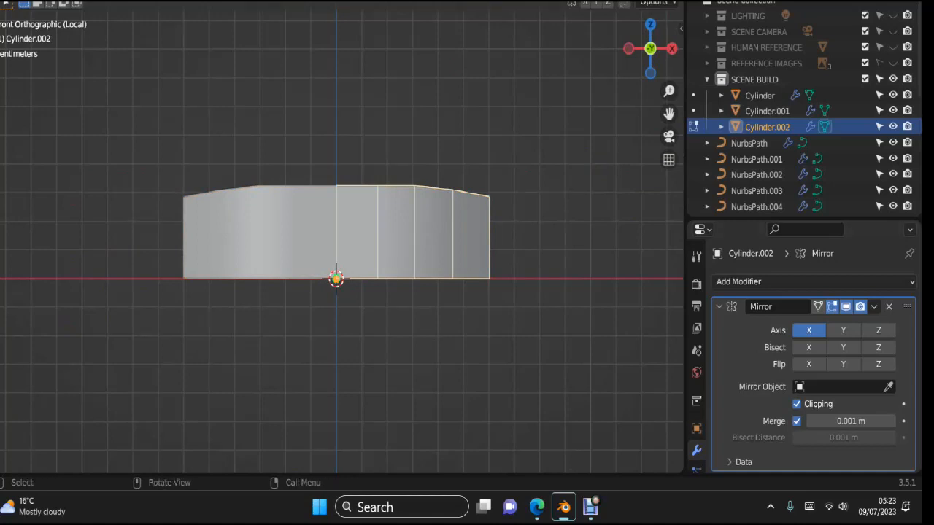
pyautogui.click(796, 404)
pyautogui.press('g')
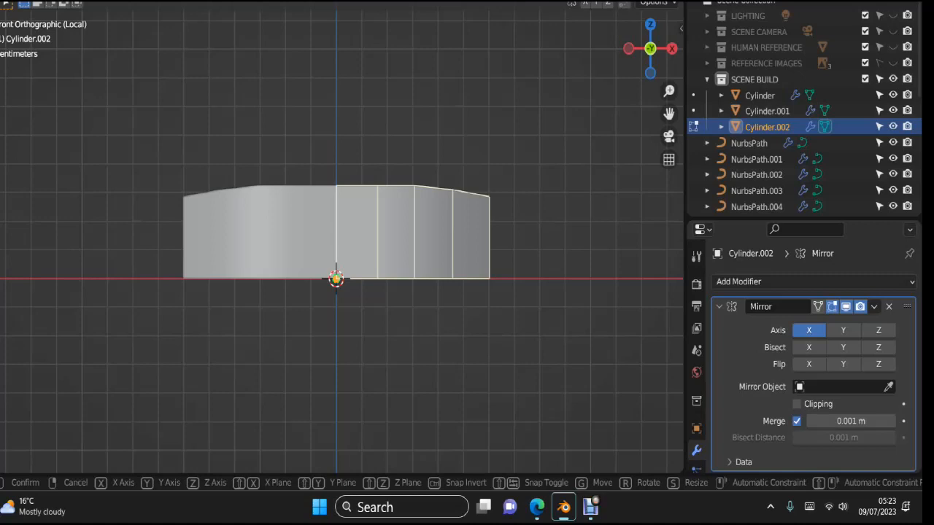
pyautogui.press('x')
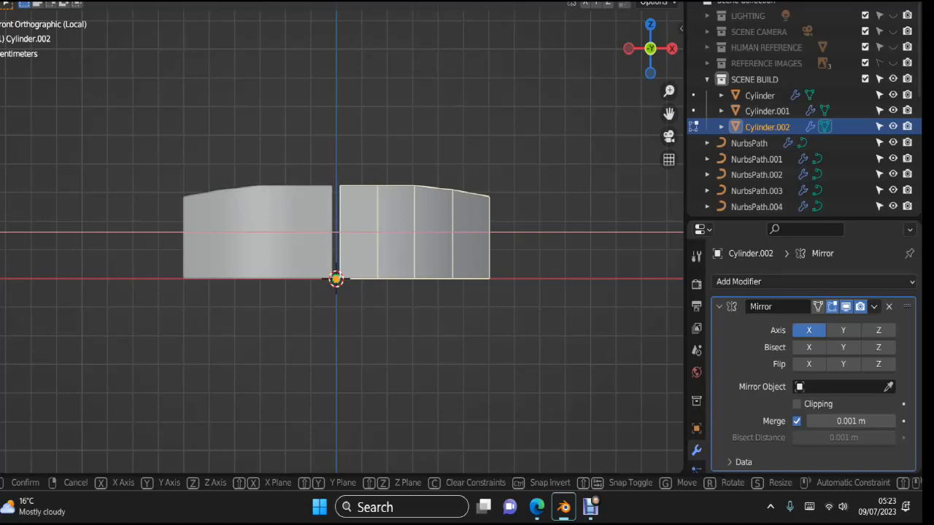
pyautogui.press('Return')
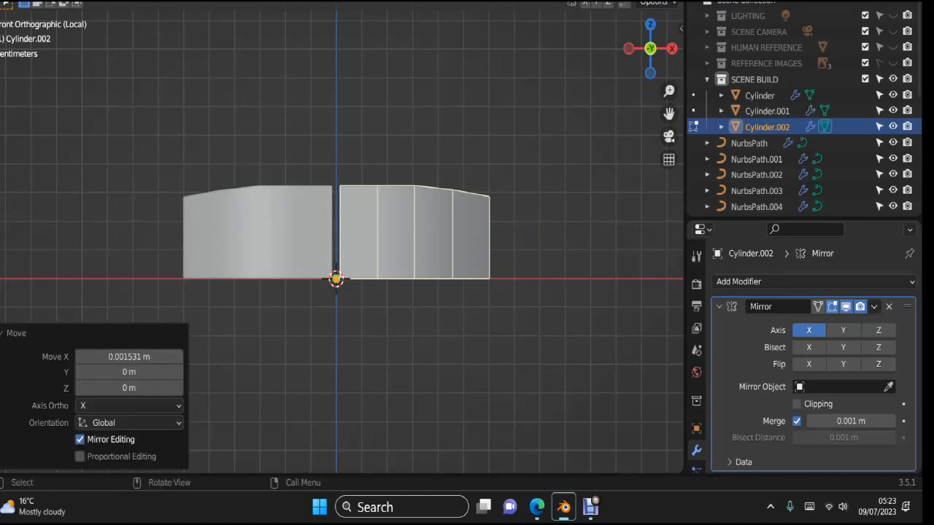
pyautogui.hotkey('ctrl', 's')
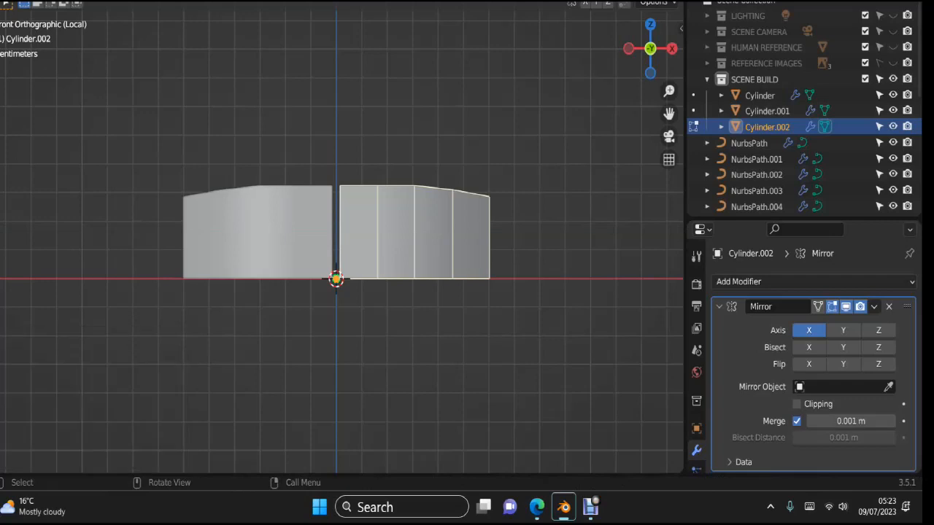
# Step: Raise the tread strip's centre edge about 0.0174 m along Z using Smooth proportional editing with a size of about 0.076
pyautogui.press('g')
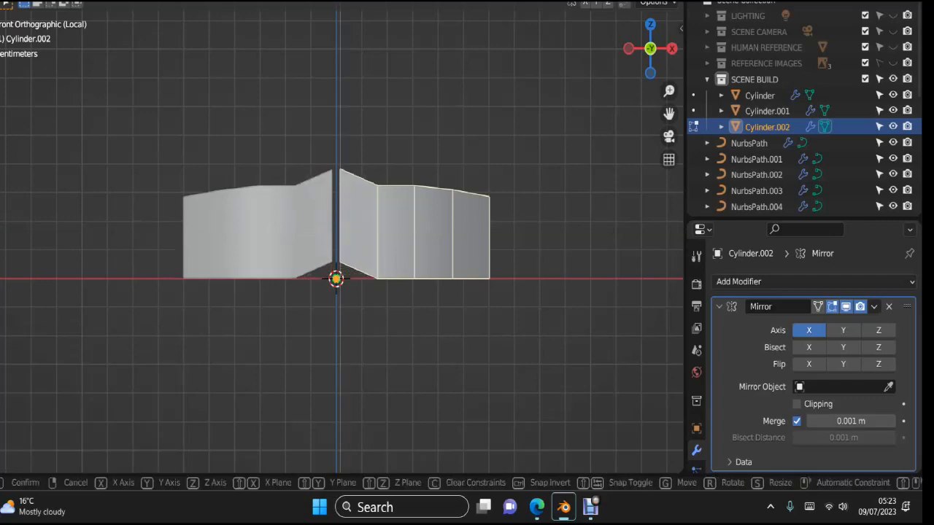
pyautogui.press('Escape')
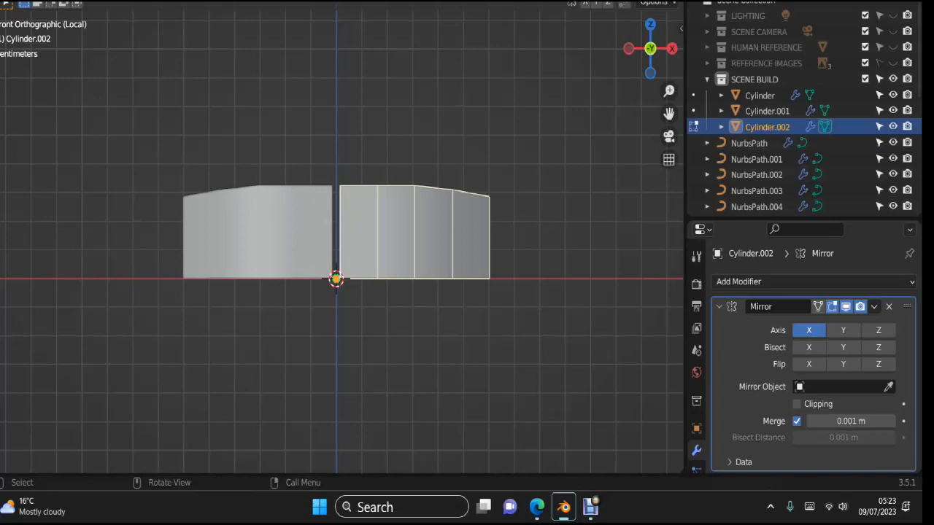
pyautogui.press('g')
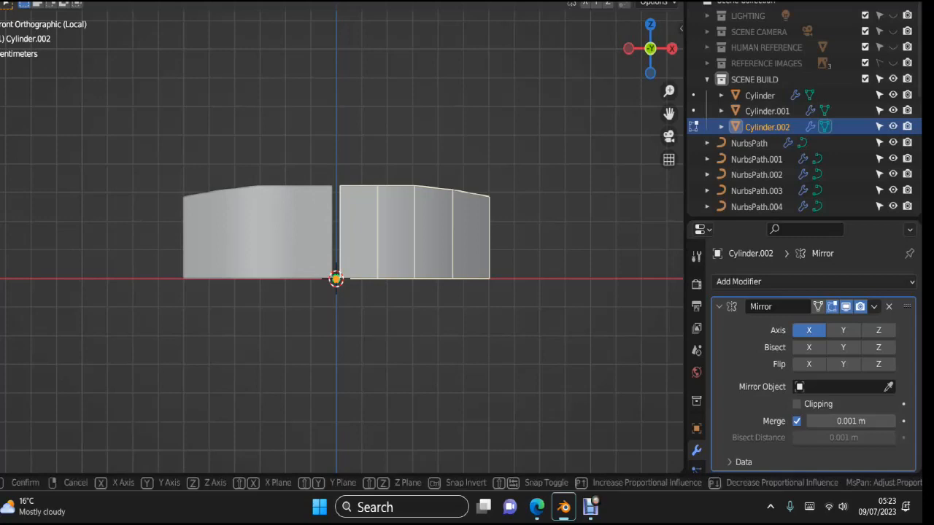
pyautogui.press('x')
pyautogui.press('Return')
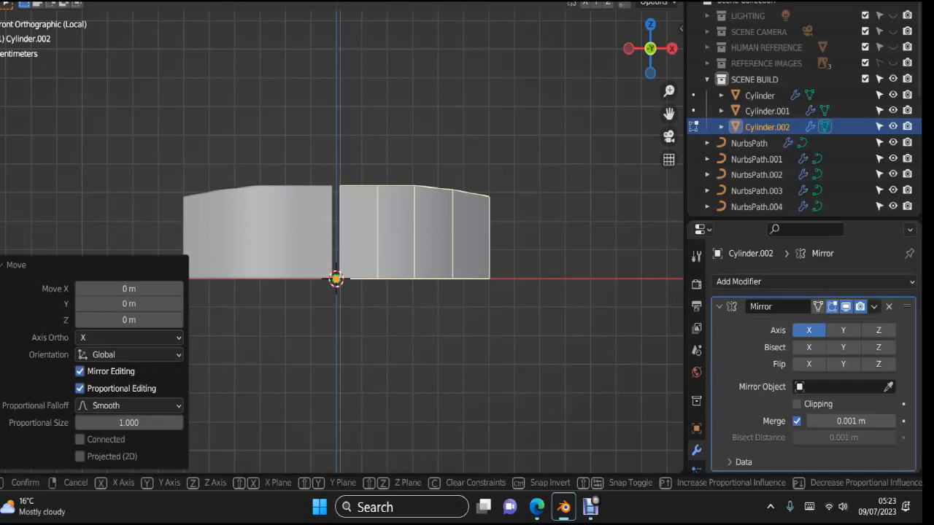
pyautogui.scroll(5, 342, 233)
pyautogui.scroll(4, 338, 231)
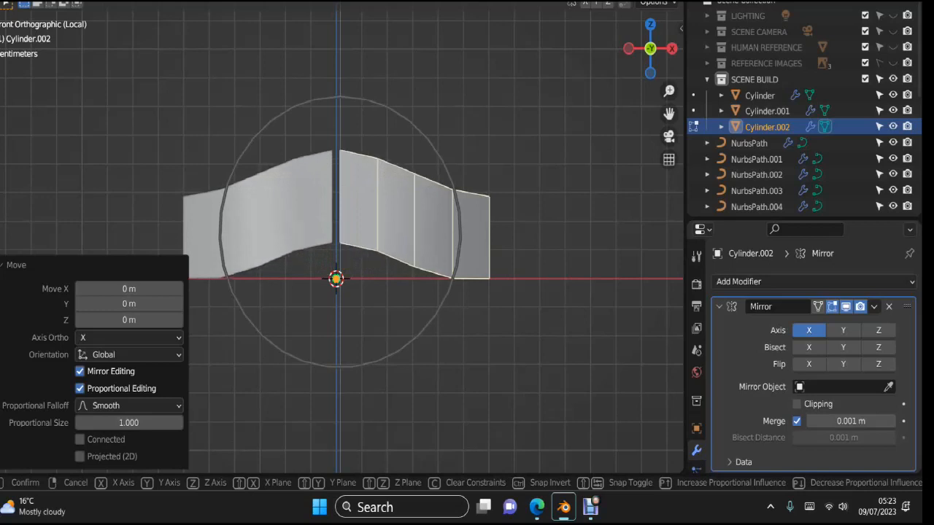
pyautogui.scroll(-5, 337, 230)
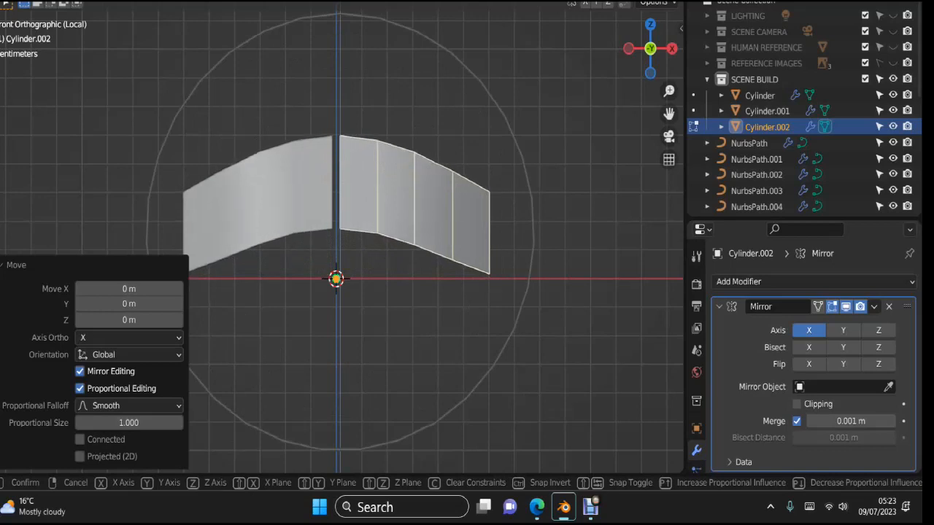
pyautogui.press('Return')
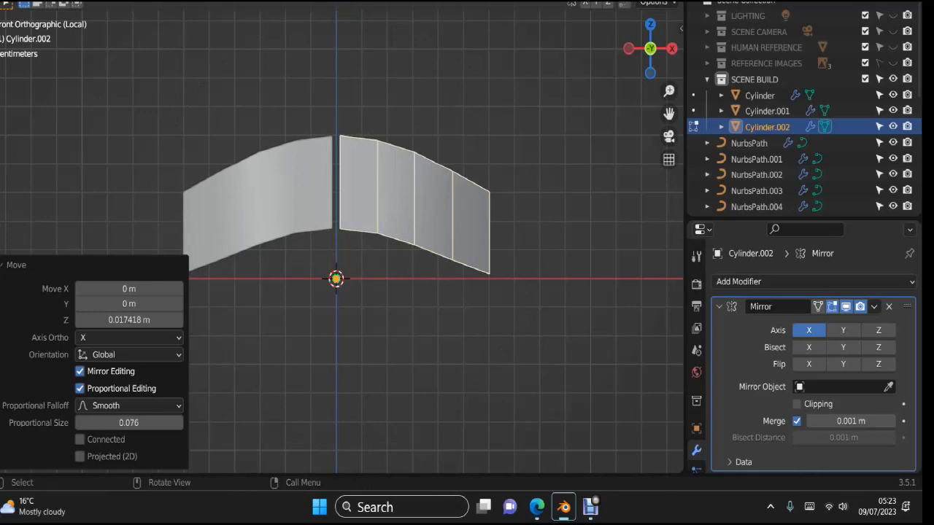
# Step: Lower the tread strip's outer edge slightly along Z with proportional editing, and turn proportional editing off
pyautogui.click(490, 232)
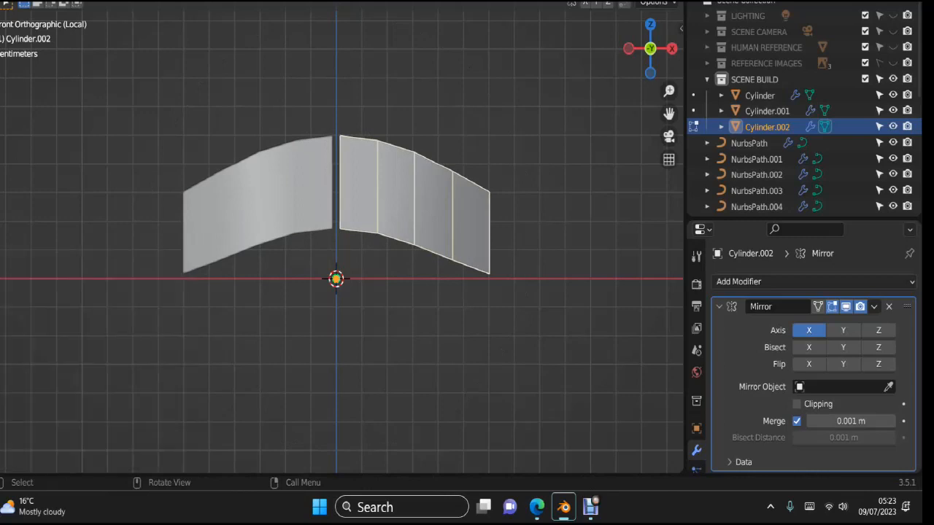
pyautogui.press('g')
pyautogui.press('z')
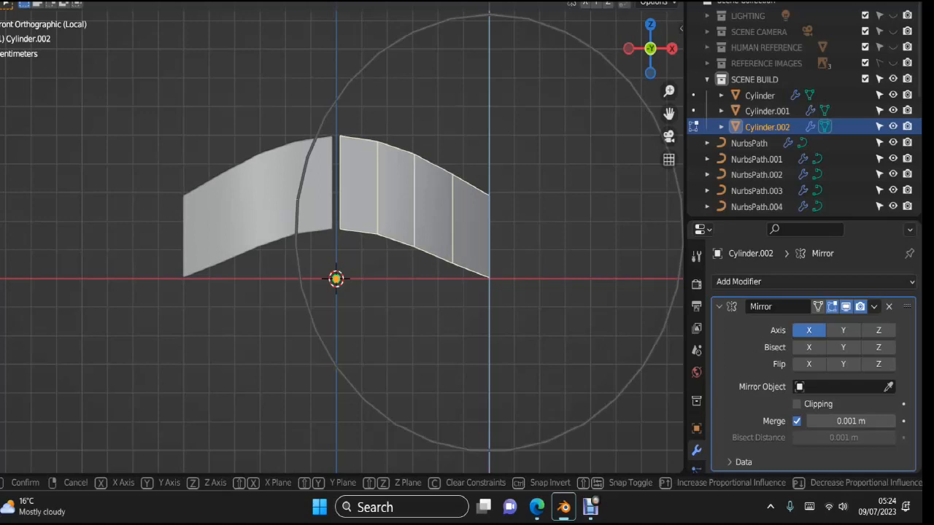
pyautogui.press('Return')
pyautogui.press('o')
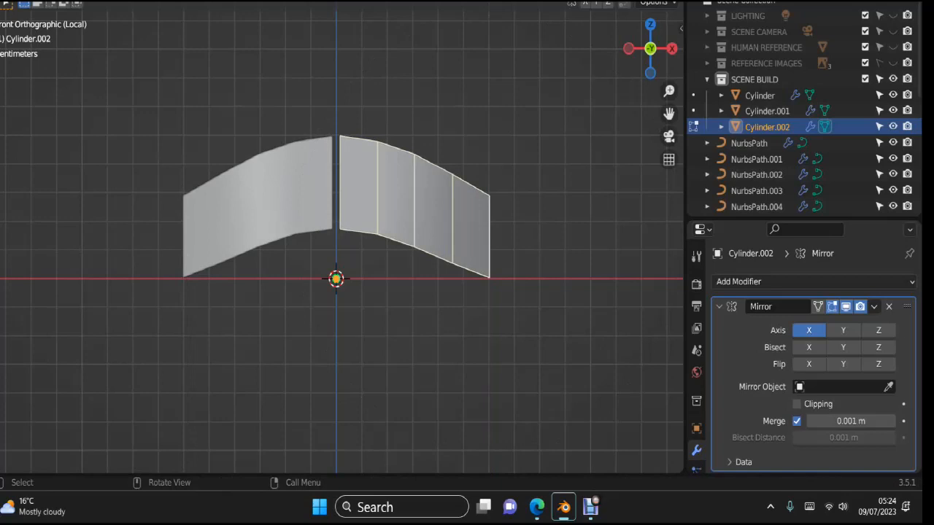
# Step: Exit the tread strip's local view and mesh editing, and hide the wheel rim
pyautogui.scroll(-5, 335, 241)
pyautogui.moveTo(409, 219); pyautogui.dragTo(191, 259, button='middle')
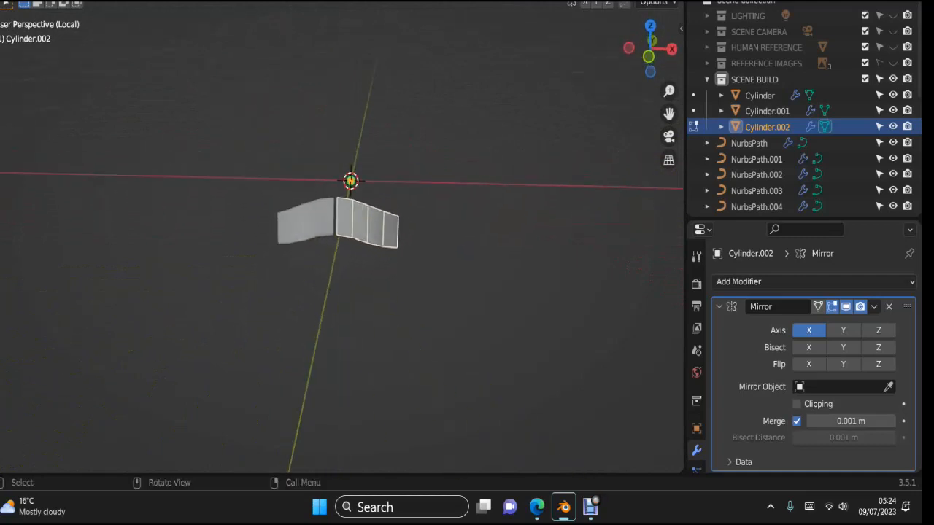
pyautogui.press('KP_Divide')
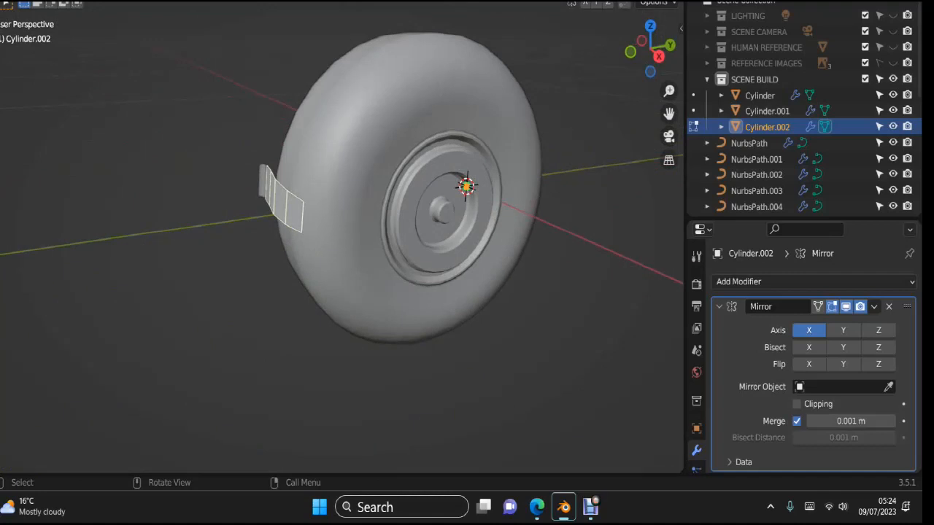
pyautogui.moveTo(192, 259)
pyautogui.mouseDown(button='middle')
pyautogui.moveTo(144, 229)
pyautogui.moveTo(184, 250)
pyautogui.mouseUp(button='middle')
pyautogui.press('Tab')
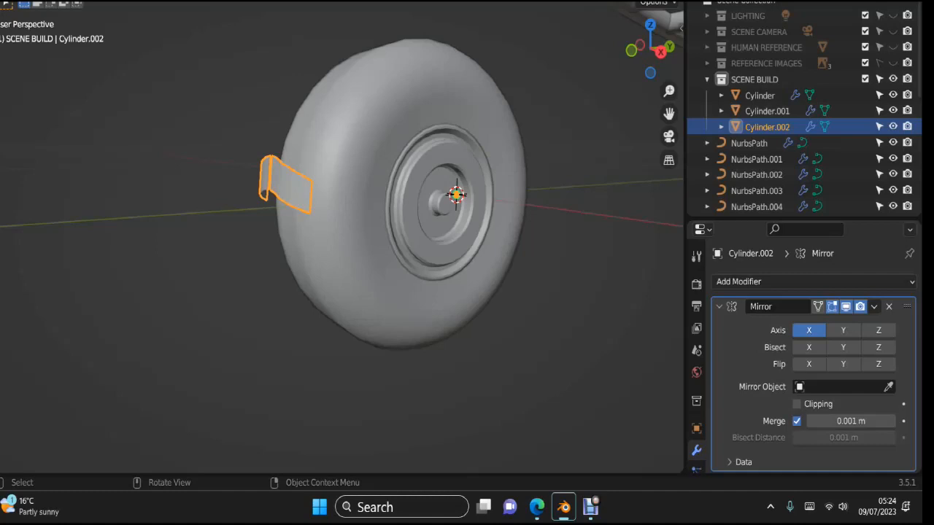
pyautogui.click(437, 219)
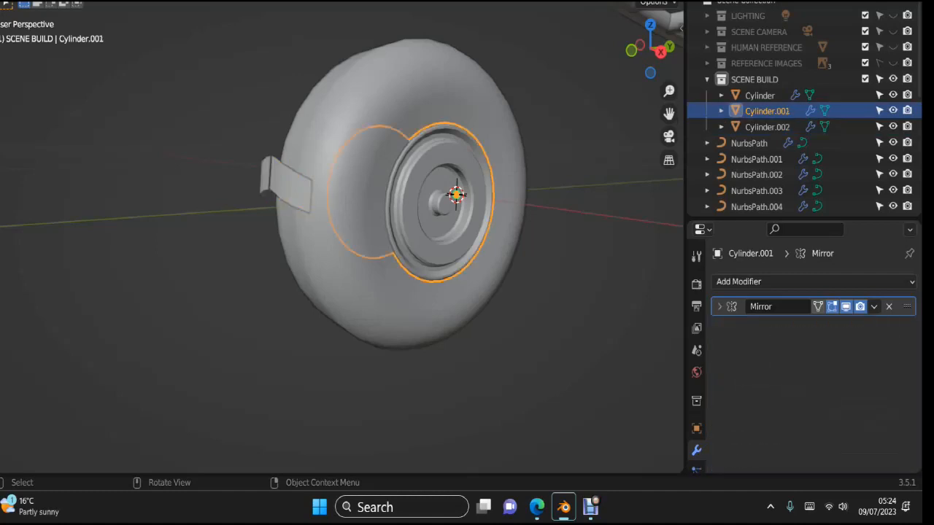
pyautogui.press('h')
pyautogui.moveTo(438, 218); pyautogui.dragTo(359, 243, button='middle')
# Step: Add a Shrinkwrap modifier to the tread strip with the tire, Cylinder, as its target
pyautogui.click(223, 222)
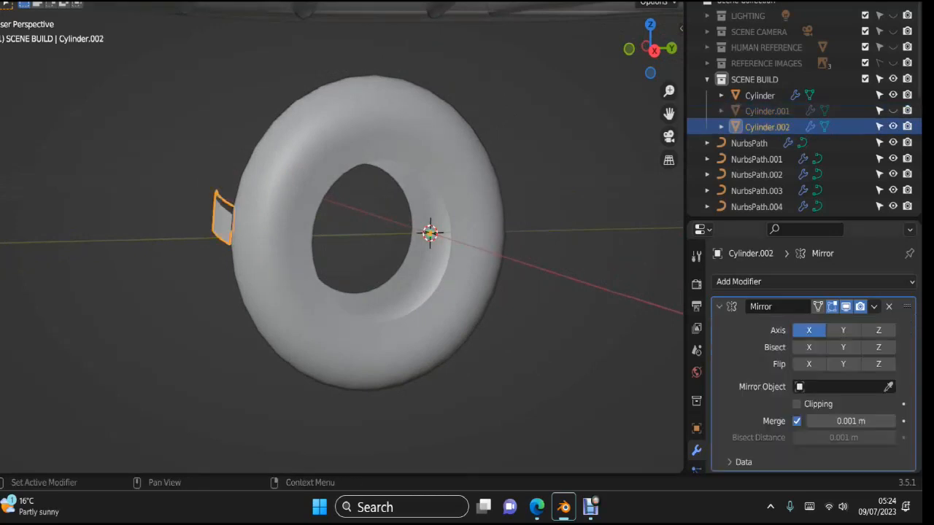
pyautogui.click(719, 306)
pyautogui.click(739, 282)
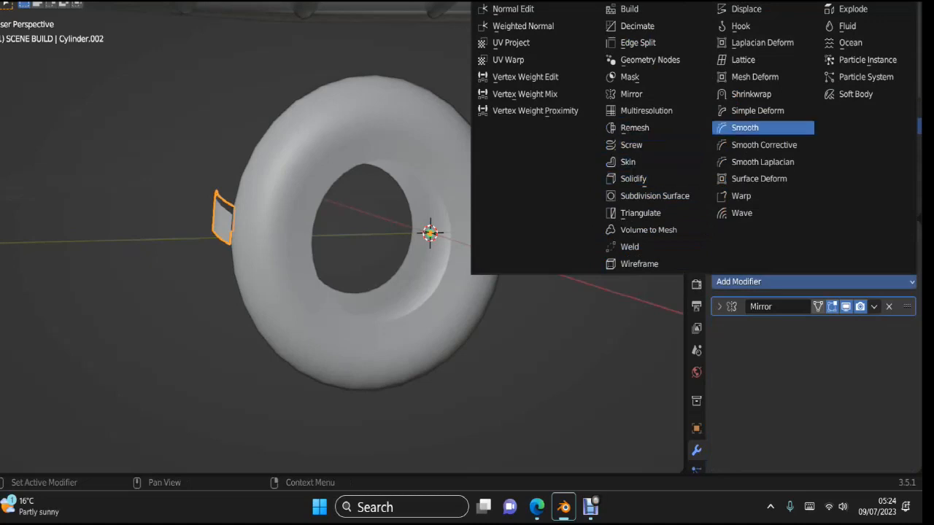
pyautogui.click(751, 93)
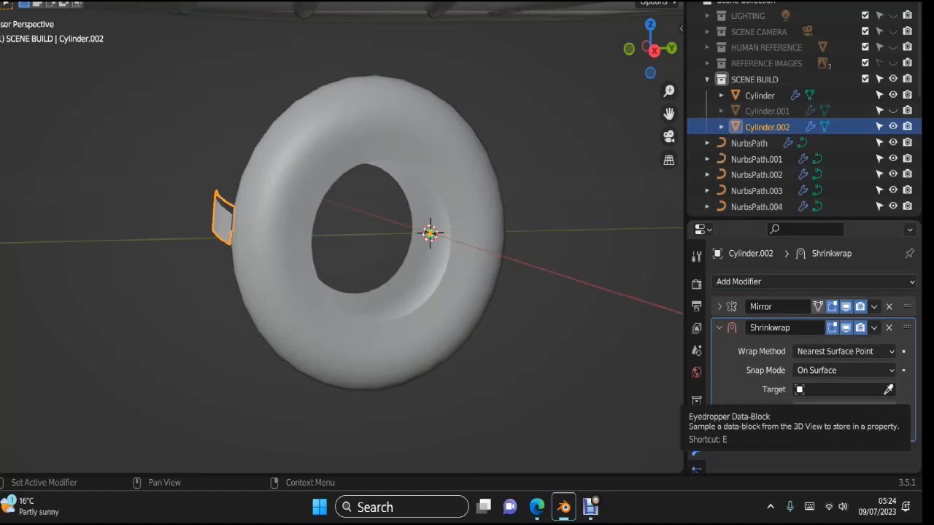
pyautogui.click(888, 390)
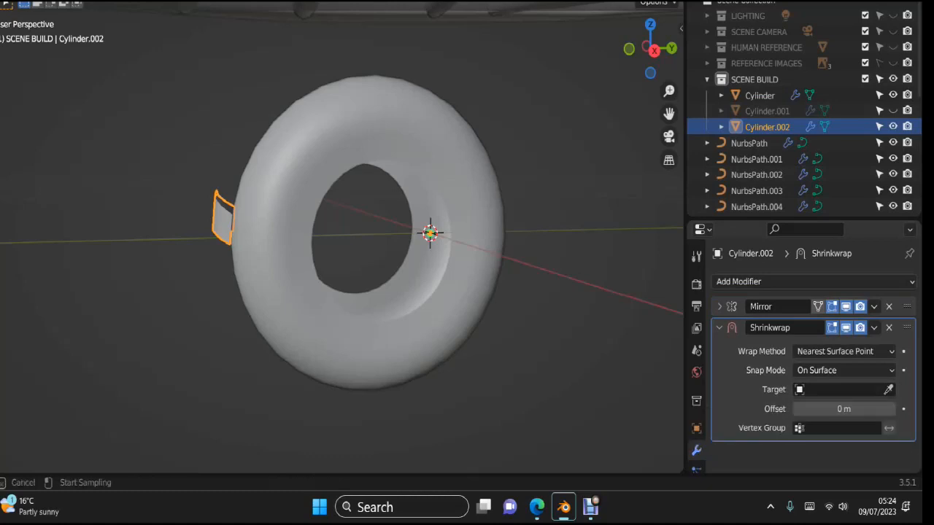
pyautogui.click(307, 178)
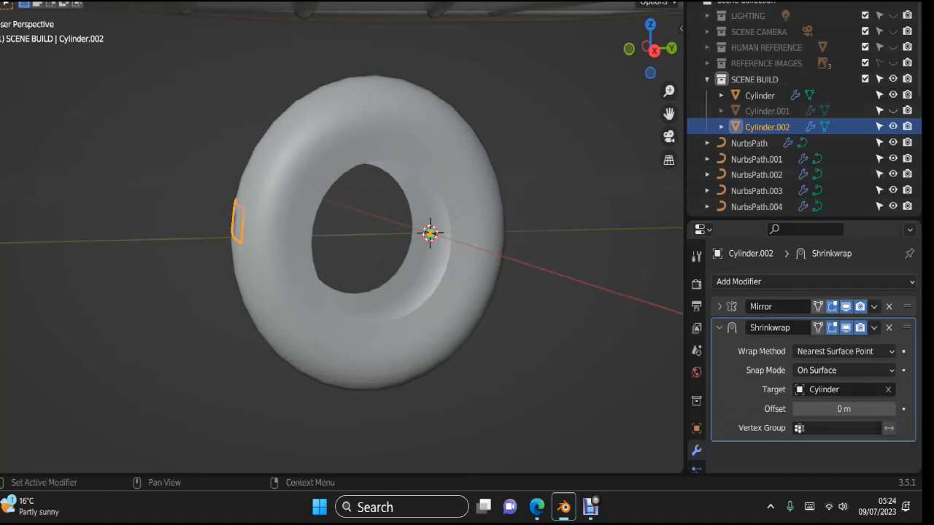
# Step: Set the Shrinkwrap modifier's offset to 0.01 m
pyautogui.click(796, 409)
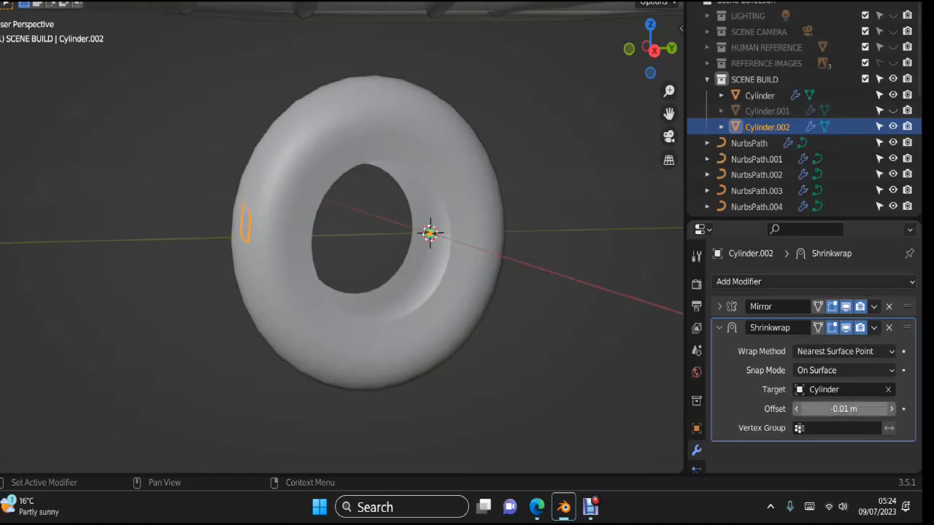
pyautogui.click(891, 409)
pyautogui.click(890, 409)
pyautogui.moveTo(554, 306); pyautogui.dragTo(550, 328, button='middle')
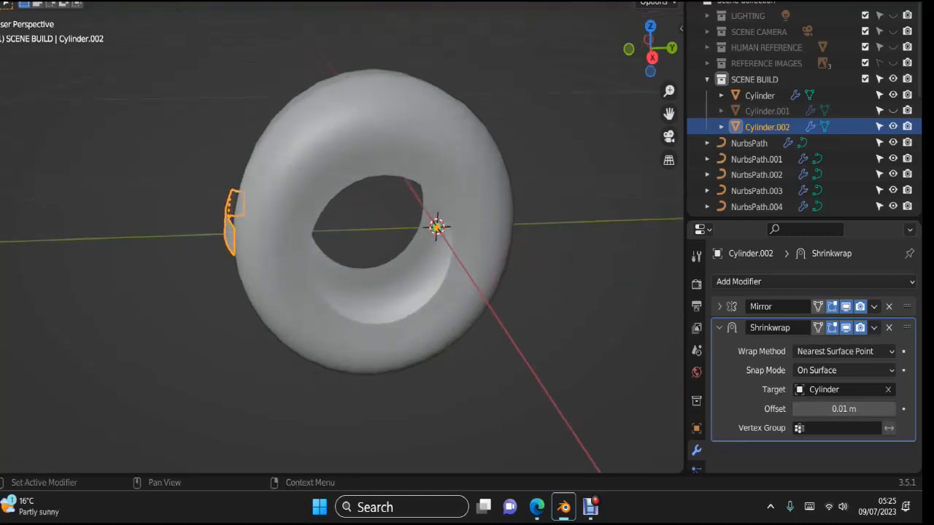
# Step: Add a Solidify modifier to the tread strip and enable Even Thickness
pyautogui.click(719, 328)
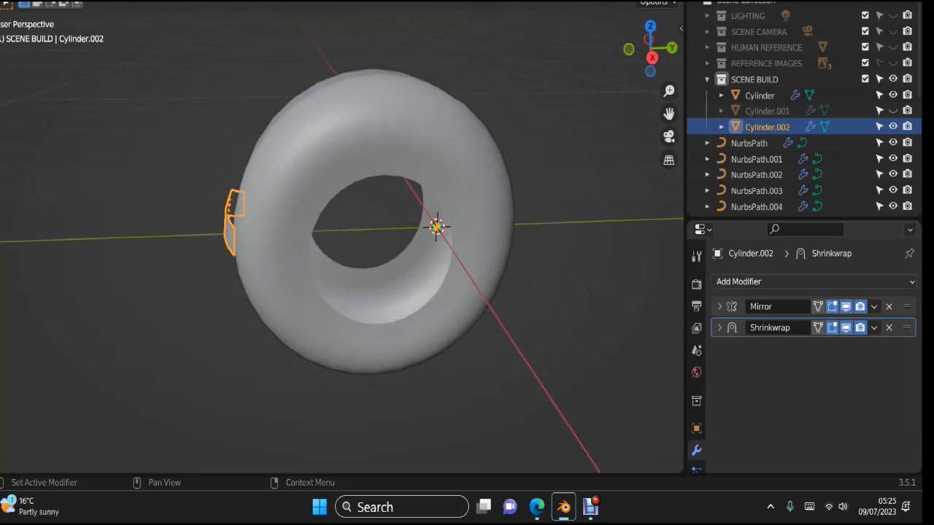
pyautogui.click(738, 281)
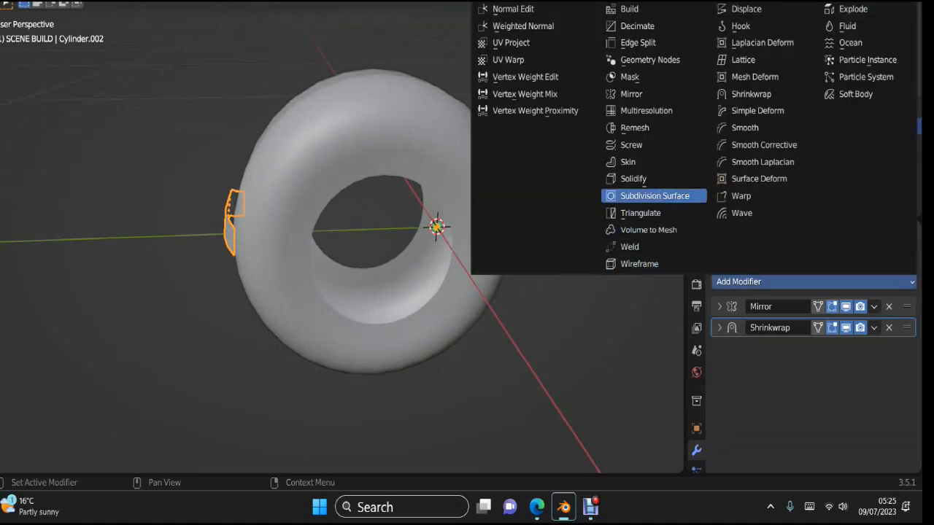
pyautogui.click(642, 178)
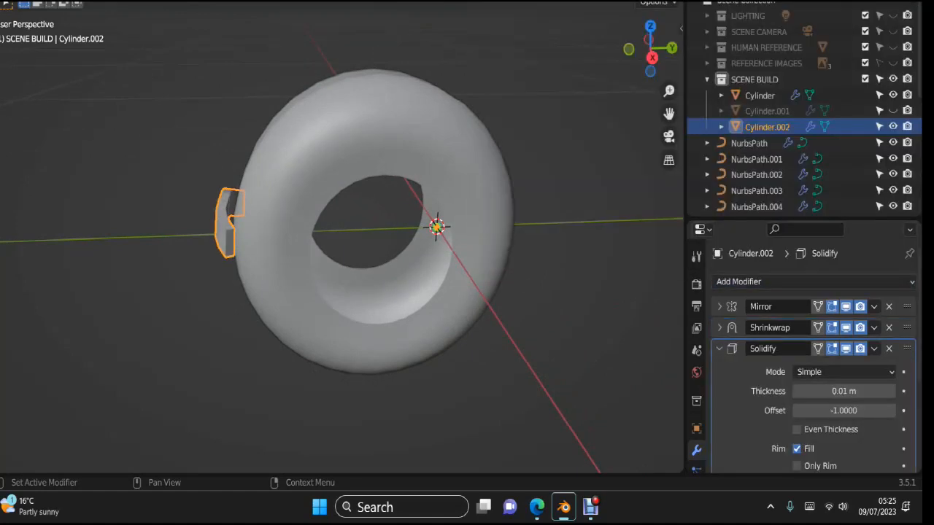
pyautogui.moveTo(379, 240); pyautogui.dragTo(350, 241, button='middle')
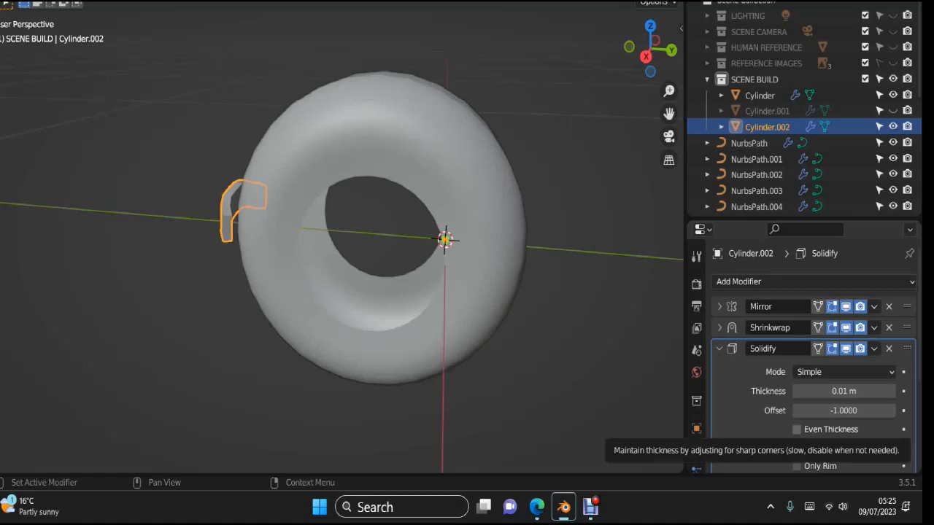
pyautogui.click(796, 429)
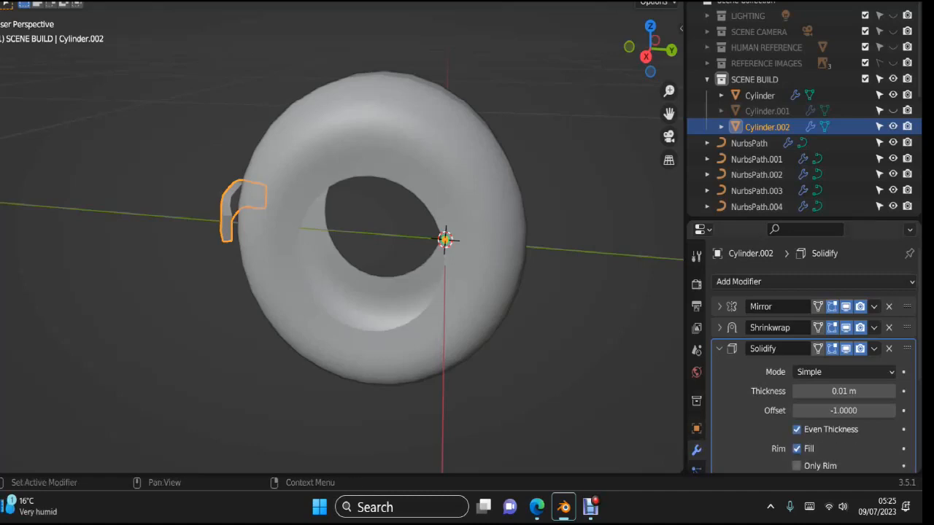
# Step: Enable Only Rim in the tread strip's Solidify modifier and inspect the strip's shape against the tire
pyautogui.click(797, 466)
pyautogui.scroll(4, 341, 237)
pyautogui.keyDown('shift'); pyautogui.moveTo(248, 219); pyautogui.dragTo(350, 239, button='middle'); pyautogui.keyUp('shift')
pyautogui.scroll(2, 350, 239)
pyautogui.scroll(1, 342, 237)
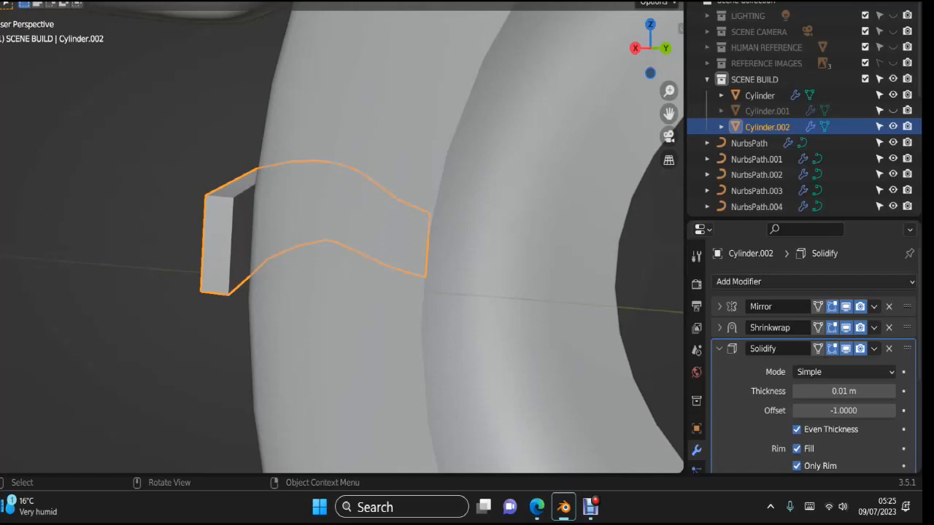
pyautogui.keyDown('shift'); pyautogui.moveTo(342, 291); pyautogui.dragTo(461, 267, button='middle'); pyautogui.keyUp('shift')
pyautogui.scroll(-4, 339, 247)
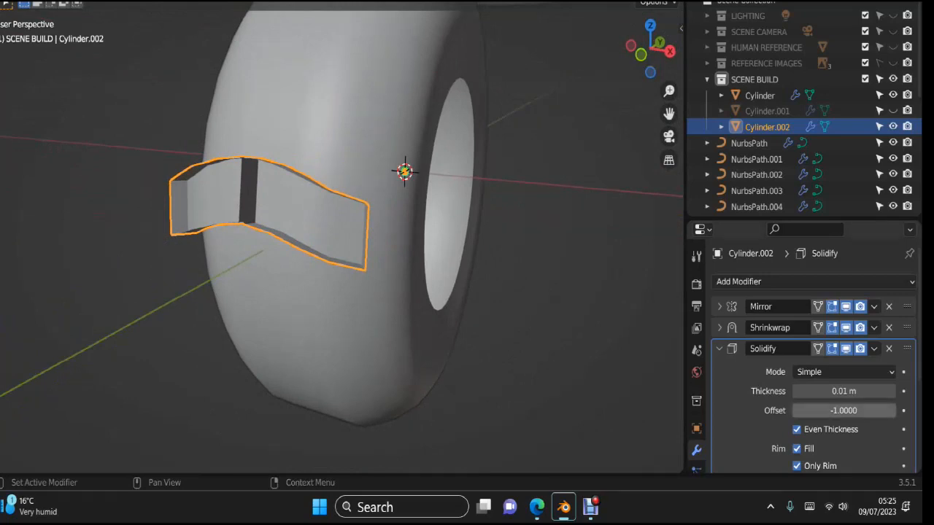
# Step: Try a Solidify thickness of -0.02 m on the tread strip and return it to 0.01 m
pyautogui.click(795, 392)
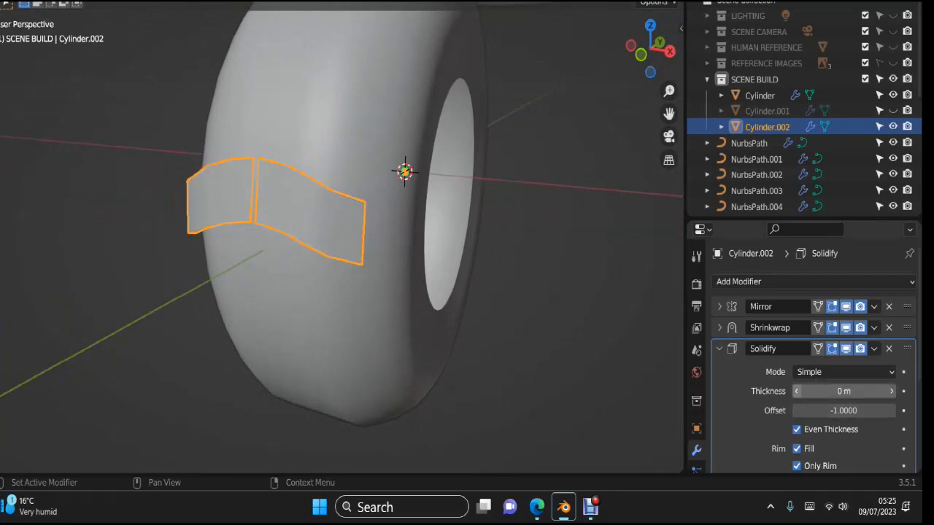
pyautogui.click(795, 391)
pyautogui.click(796, 391)
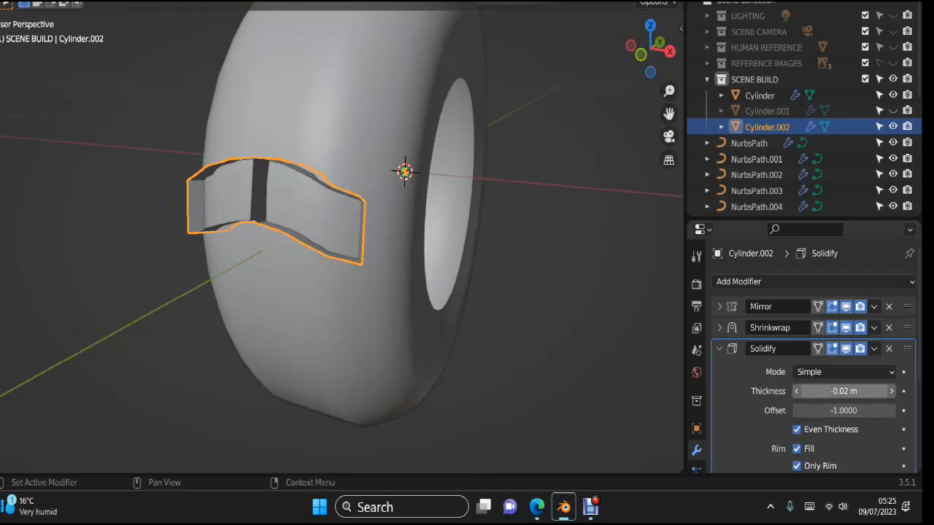
pyautogui.click(890, 391)
pyautogui.click(891, 391)
pyautogui.click(891, 391)
pyautogui.moveTo(561, 314); pyautogui.dragTo(484, 253, button='middle')
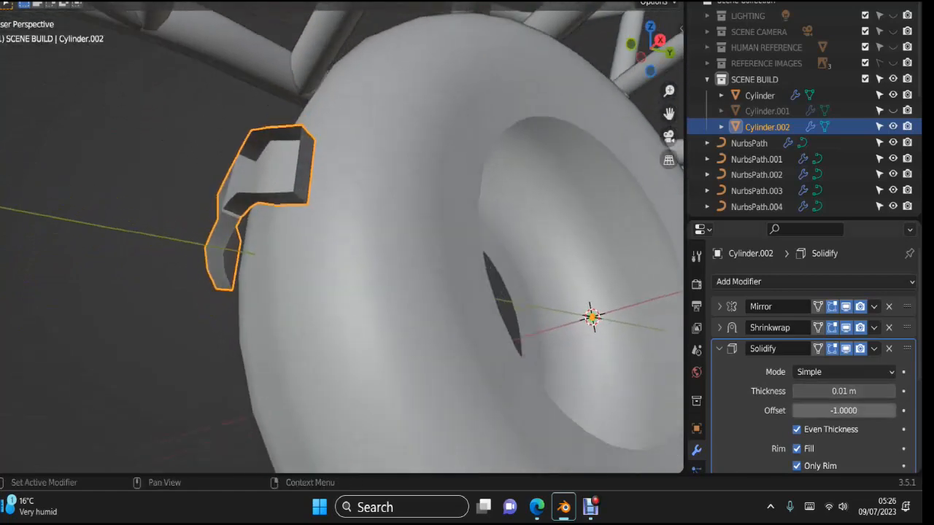
# Step: Set the tread strip's Solidify thickness to -0.02 m and disable Only Rim
pyautogui.moveTo(843, 391); pyautogui.dragTo(817, 391)
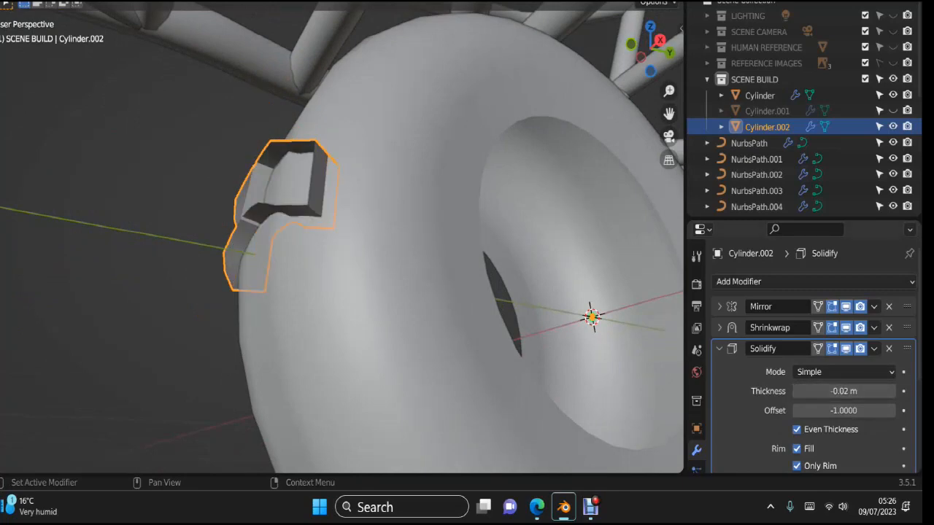
pyautogui.click(797, 466)
pyautogui.moveTo(467, 291); pyautogui.dragTo(420, 436, button='middle')
pyautogui.scroll(3, 380, 240)
pyautogui.moveTo(379, 240); pyautogui.dragTo(388, 237, button='middle')
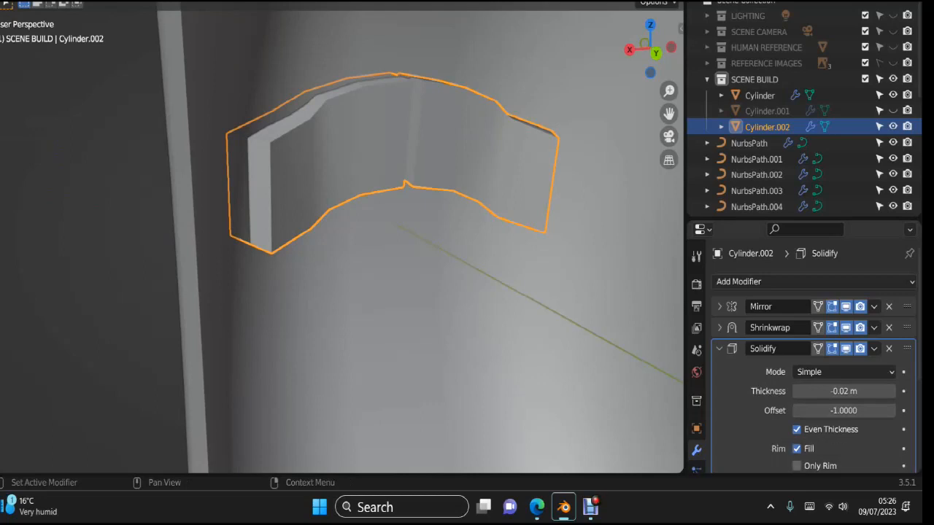
pyautogui.scroll(-1, 817, 408)
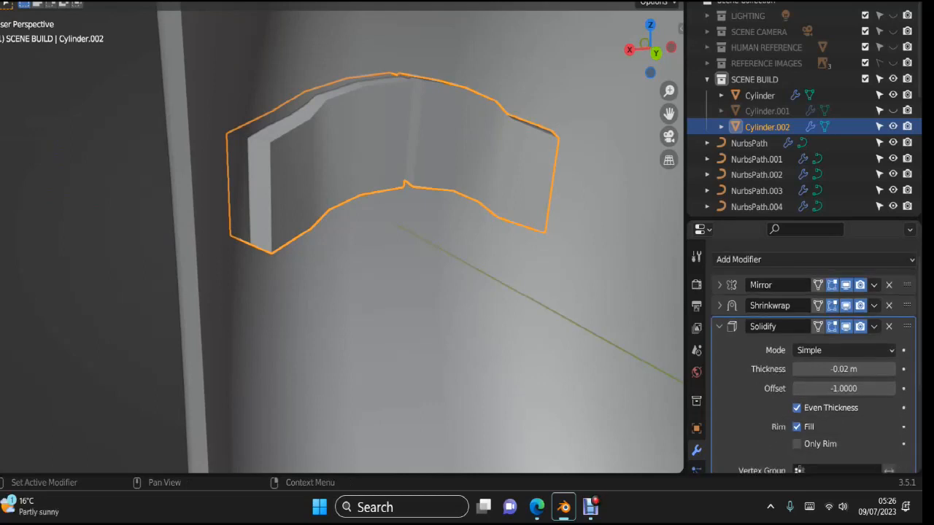
pyautogui.scroll(-1, 813, 358)
pyautogui.scroll(-1, 813, 358)
pyautogui.scroll(1, 813, 358)
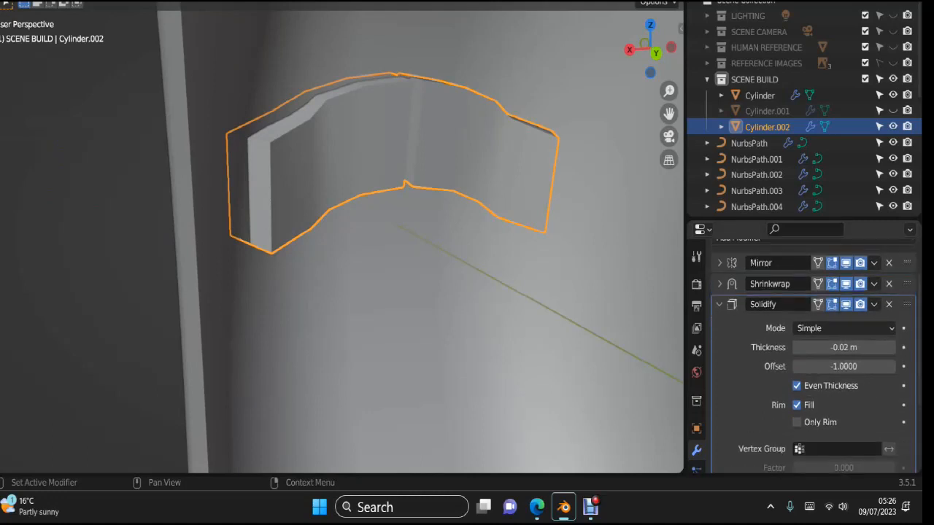
# Step: In the tread strip's mesh, move the lower vertex next to the outer end up along Z by about 0.0026 m
pyautogui.moveTo(350, 248); pyautogui.dragTo(436, 253, button='middle')
pyautogui.scroll(-4, 350, 248)
pyautogui.scroll(2, 432, 251)
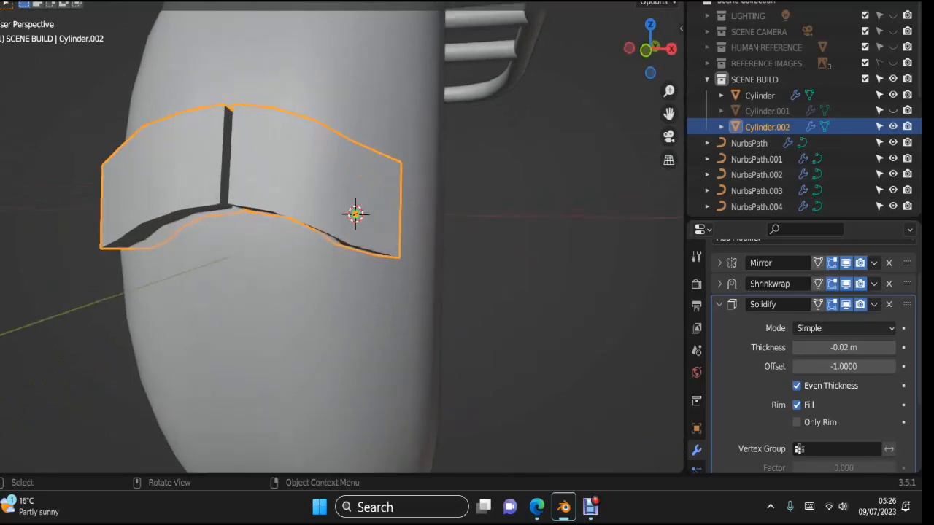
pyautogui.press('Tab')
pyautogui.moveTo(435, 252); pyautogui.dragTo(528, 225, button='middle')
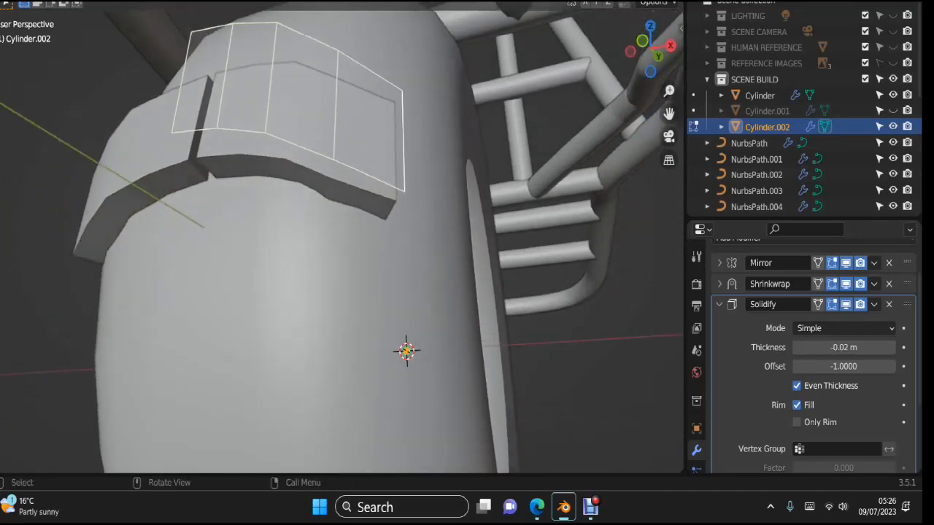
pyautogui.press('1')
pyautogui.moveTo(528, 225); pyautogui.dragTo(473, 197, button='middle')
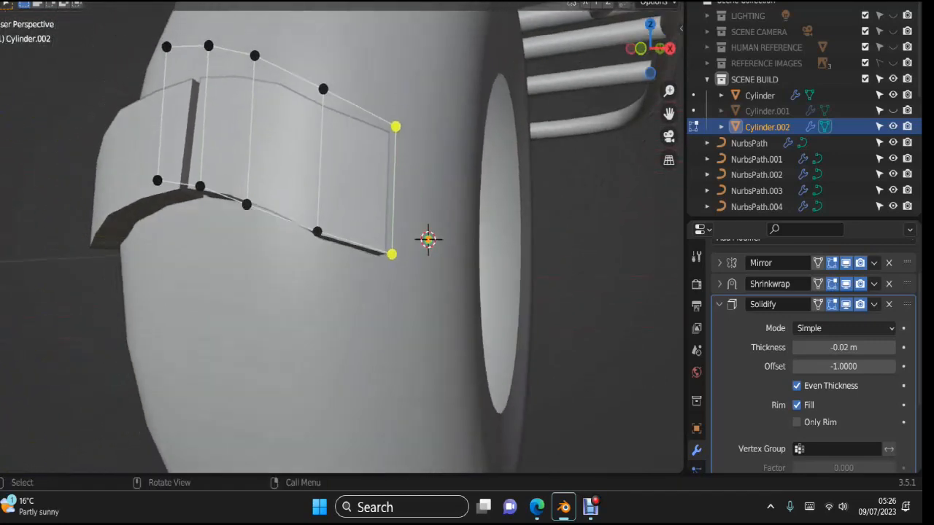
pyautogui.click(317, 232)
pyautogui.press('g')
pyautogui.press('z')
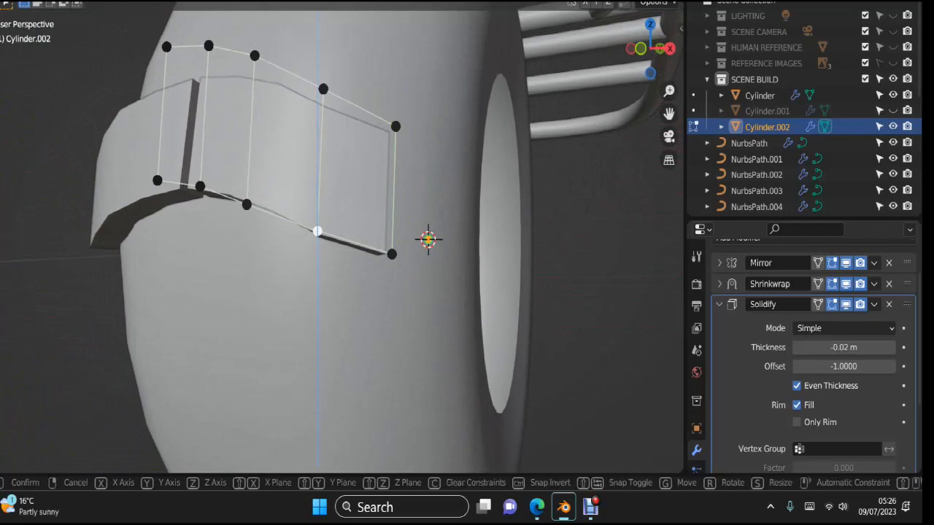
pyautogui.click(317, 220)
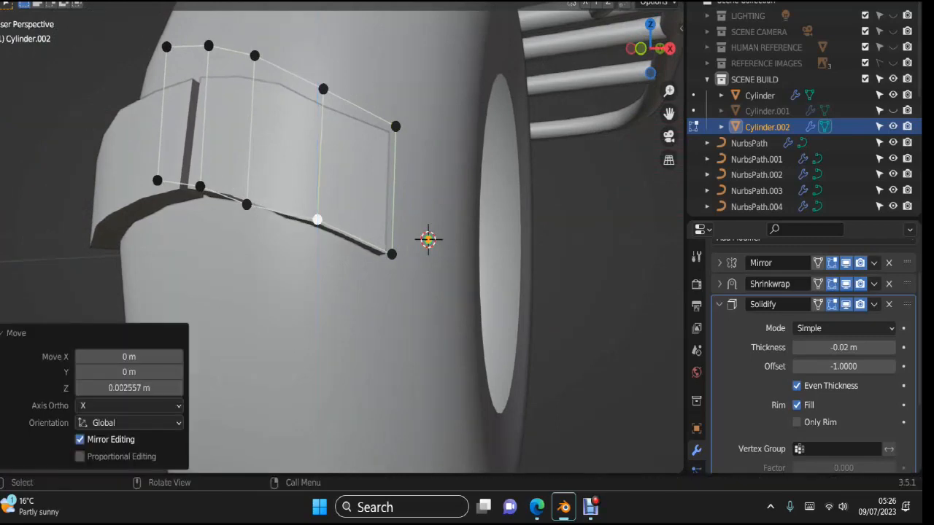
# Step: Turn on On Cage display for the tread strip's Solidify modifier and leave mesh editing
pyautogui.scroll(-4, 318, 219)
pyautogui.moveTo(318, 220); pyautogui.dragTo(281, 256, button='middle')
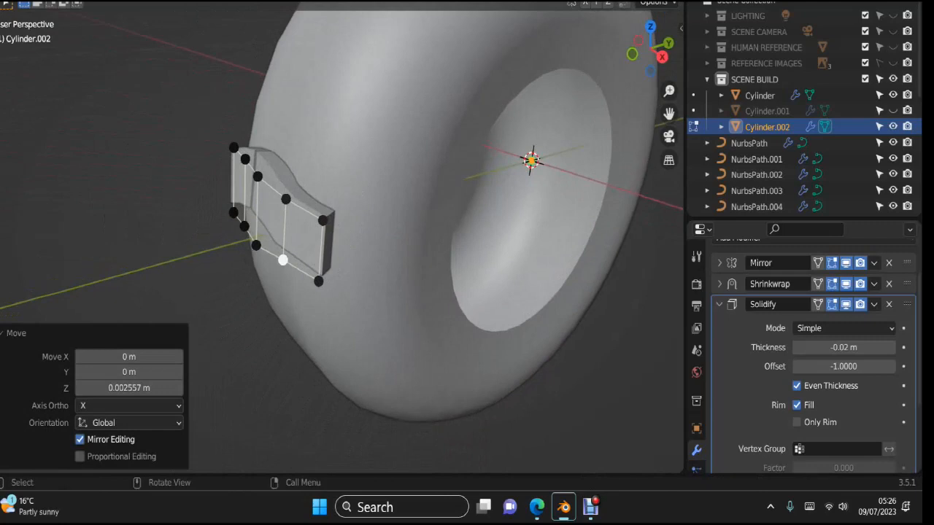
pyautogui.moveTo(282, 260); pyautogui.dragTo(321, 248, button='middle')
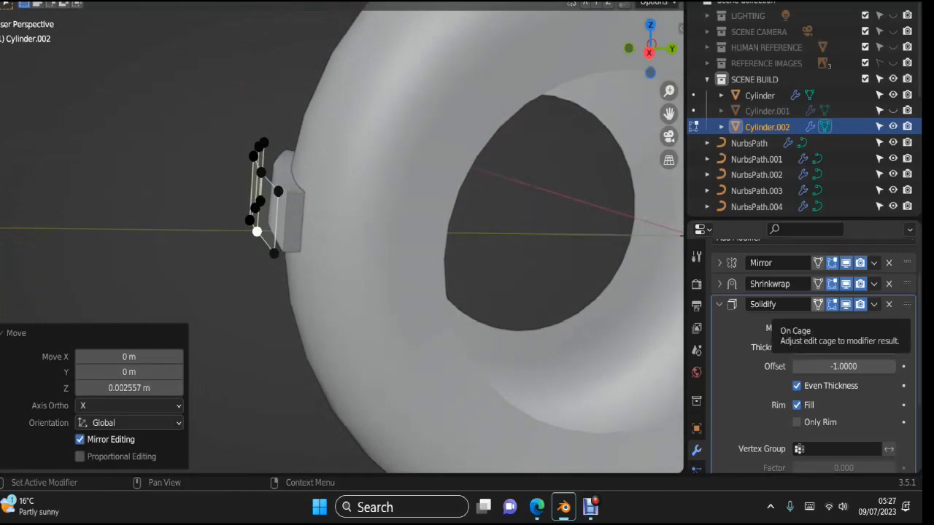
pyautogui.click(818, 305)
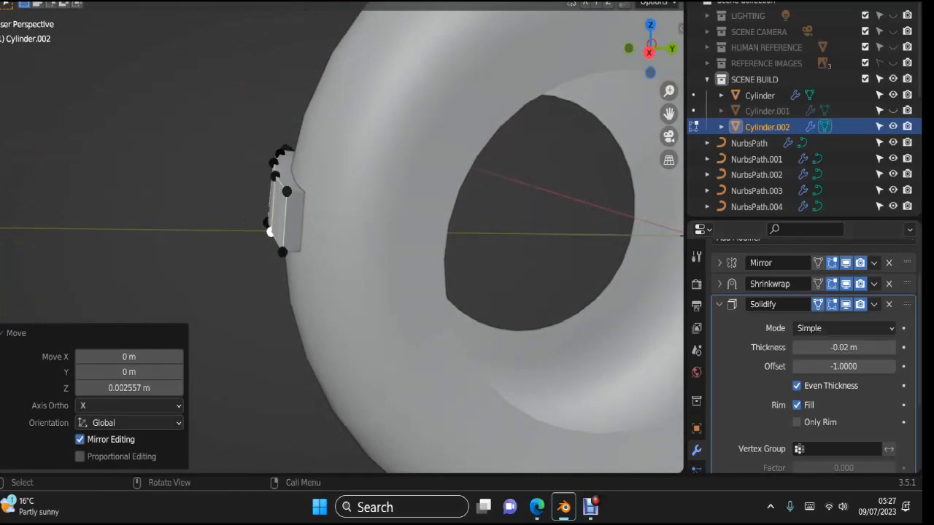
pyautogui.press('Tab')
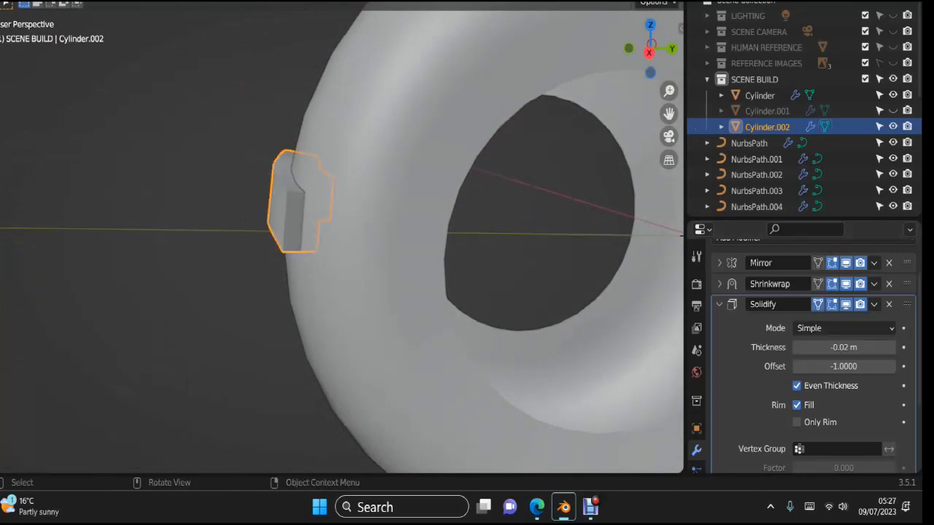
pyautogui.moveTo(245, 219); pyautogui.dragTo(343, 212, button='middle')
pyautogui.moveTo(335, 219); pyautogui.dragTo(369, 256, button='middle')
pyautogui.scroll(-2, 368, 256)
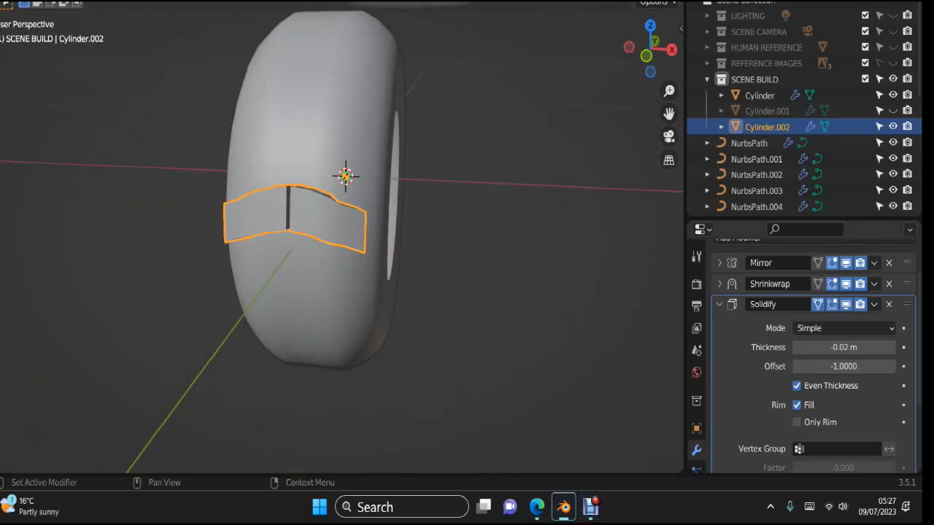
# Step: Add an Array modifier to the tread strip with a count of 3
pyautogui.click(719, 304)
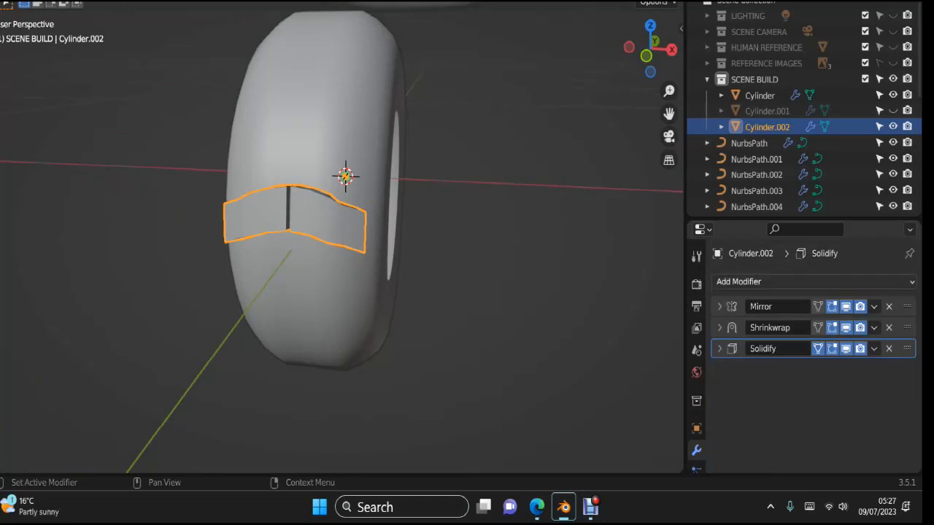
pyautogui.click(739, 281)
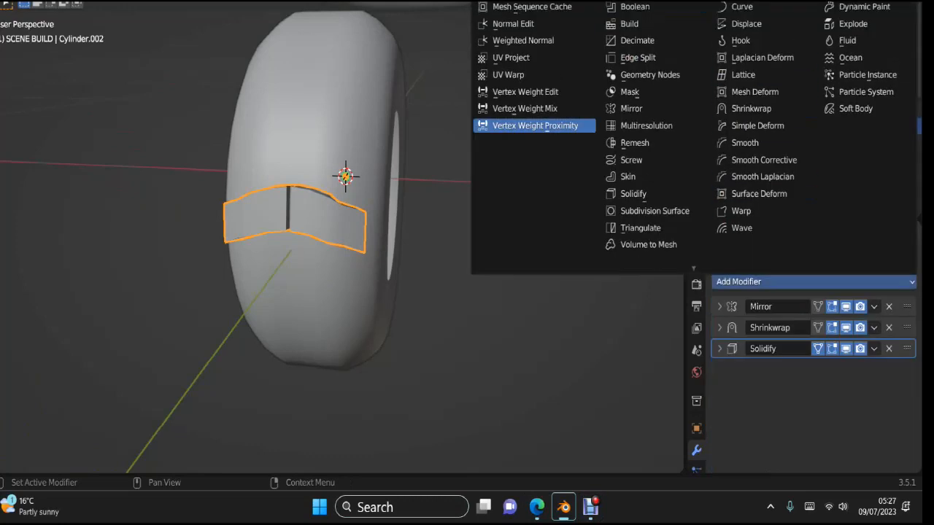
pyautogui.click(631, 2)
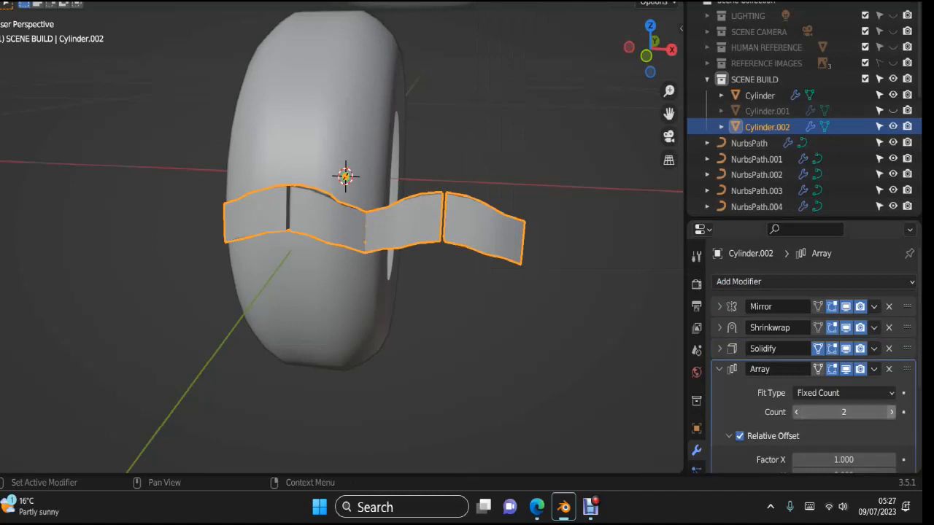
pyautogui.click(891, 413)
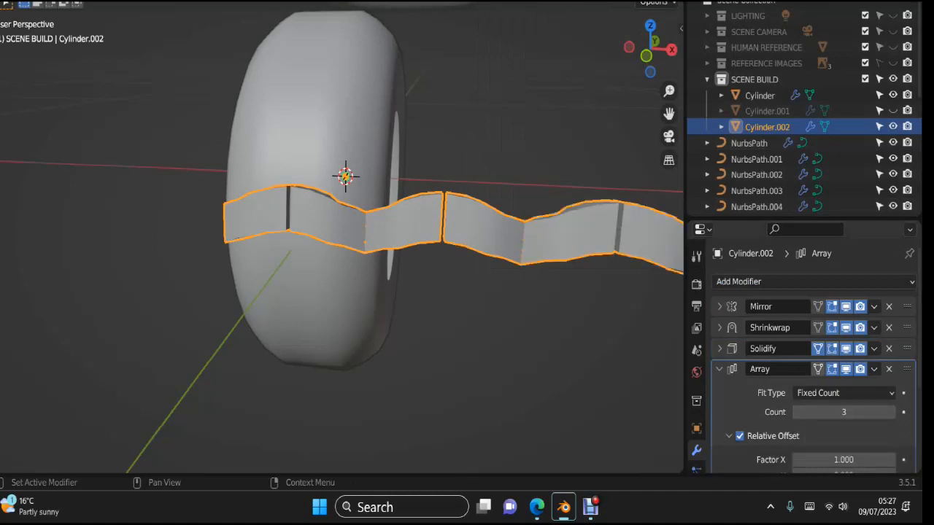
# Step: Set the Array modifier's relative offset factors to 0 on X and 1 on Y
pyautogui.click(843, 460)
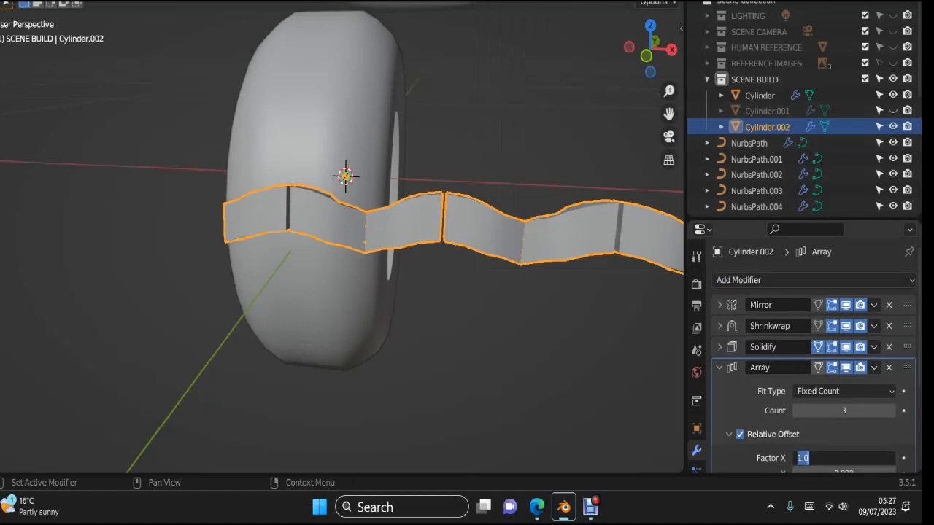
pyautogui.write('0')
pyautogui.press('Return')
pyautogui.scroll(-2, 844, 423)
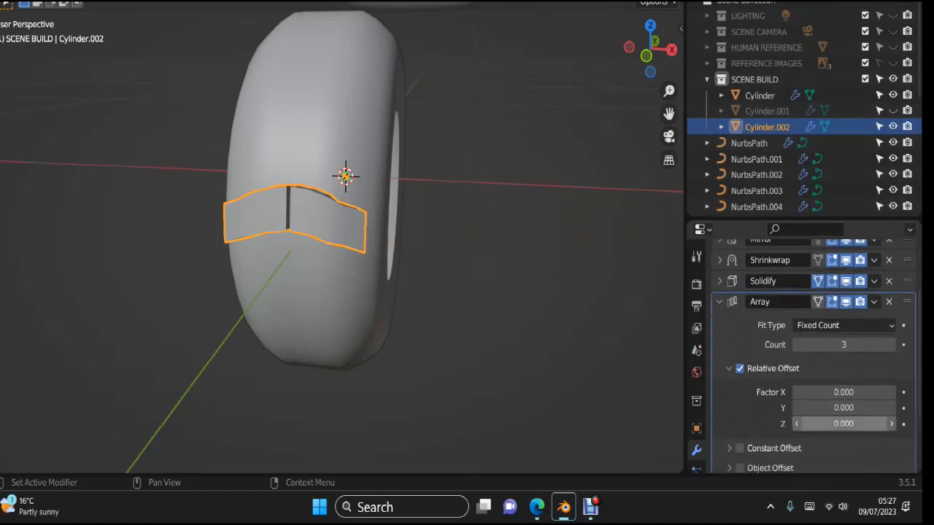
pyautogui.click(843, 408)
pyautogui.write('1')
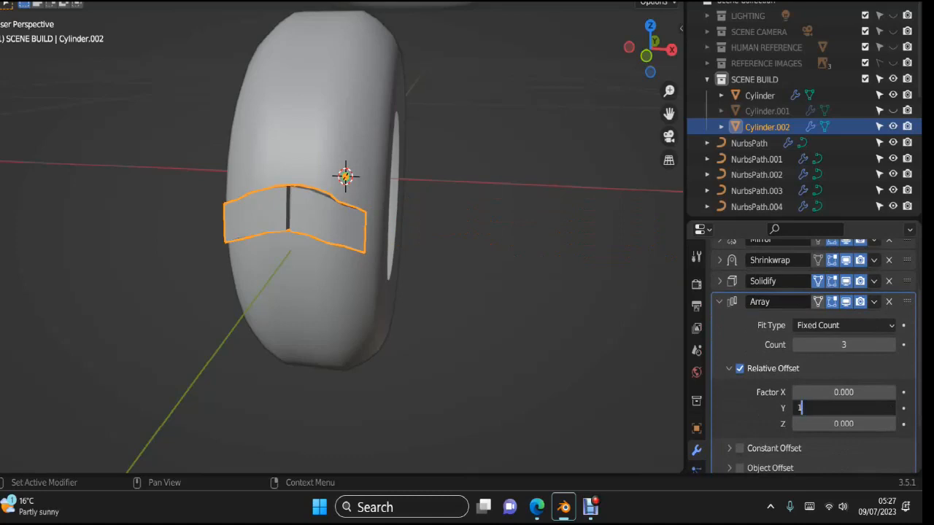
pyautogui.press('Return')
pyautogui.moveTo(510, 255); pyautogui.dragTo(415, 256, button='middle')
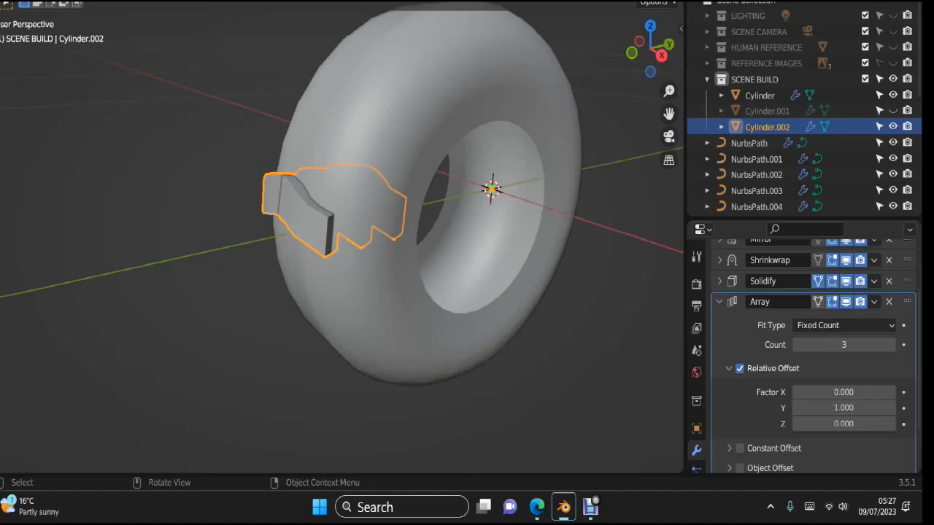
# Step: Snap the 3D cursor to the middle of the tire's inner opening edge loop, and leave the tire's mesh editing
pyautogui.click(387, 270)
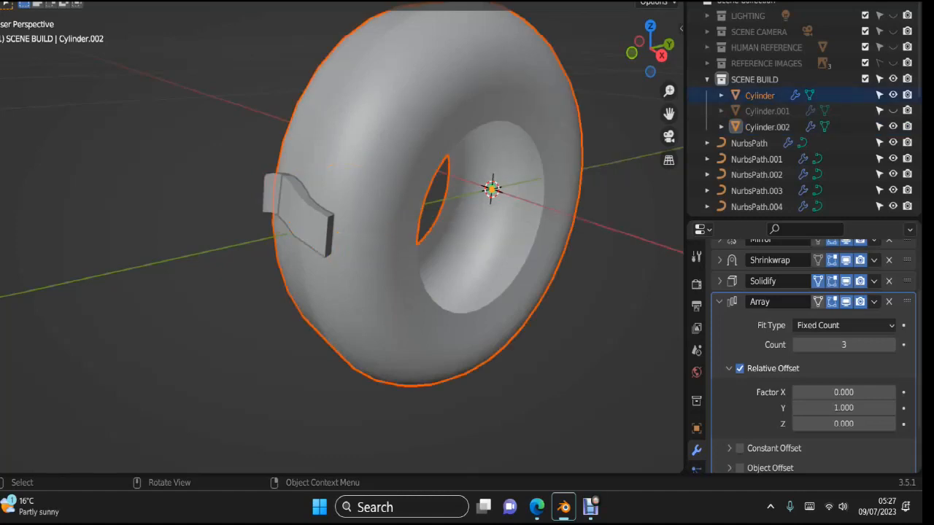
pyautogui.press('Tab')
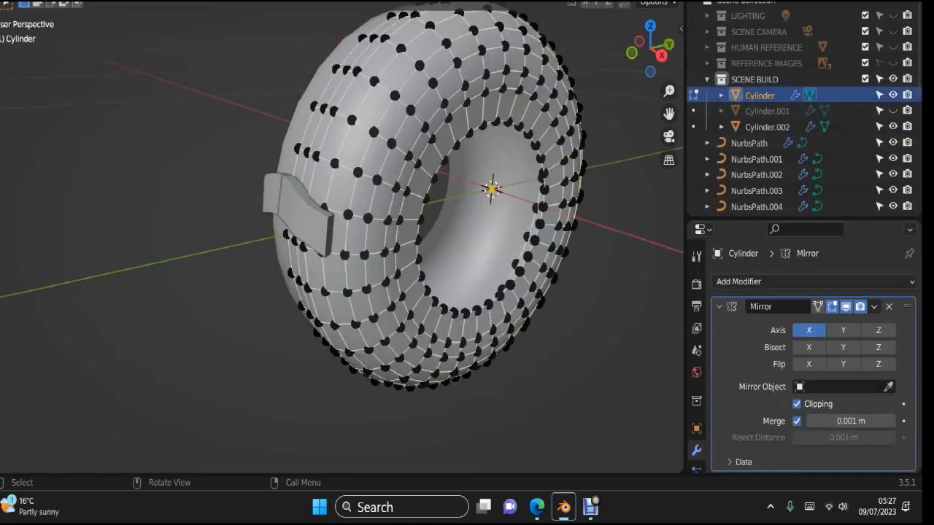
pyautogui.press('2')
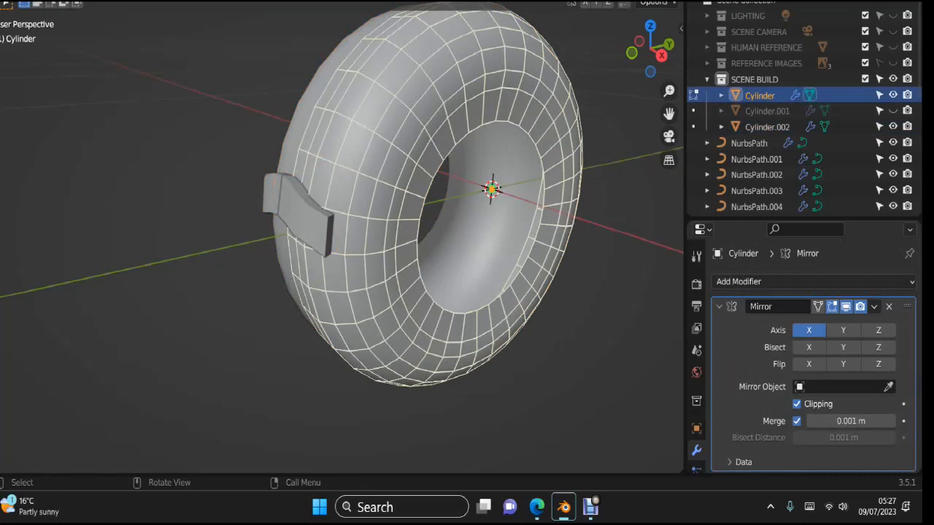
pyautogui.keyDown('alt'); pyautogui.click(543, 180); pyautogui.keyUp('alt')
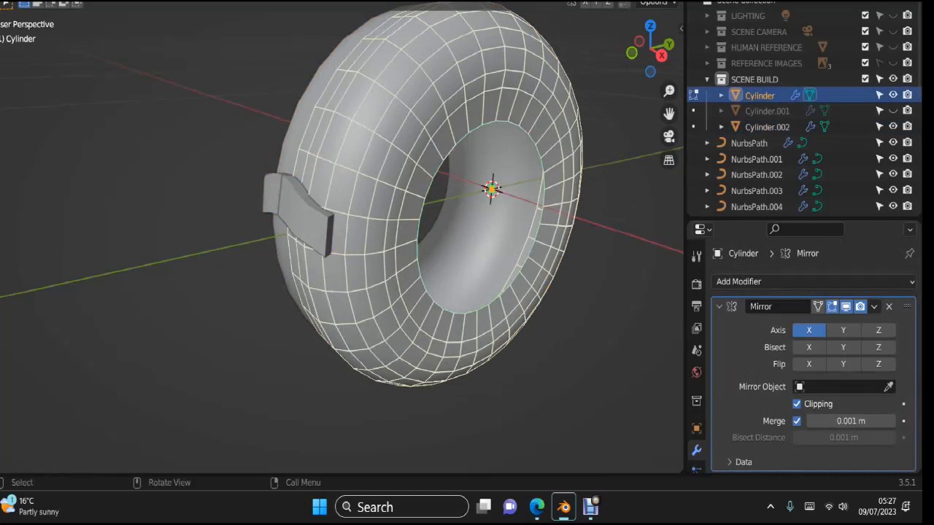
pyautogui.hotkey('shift', 's')
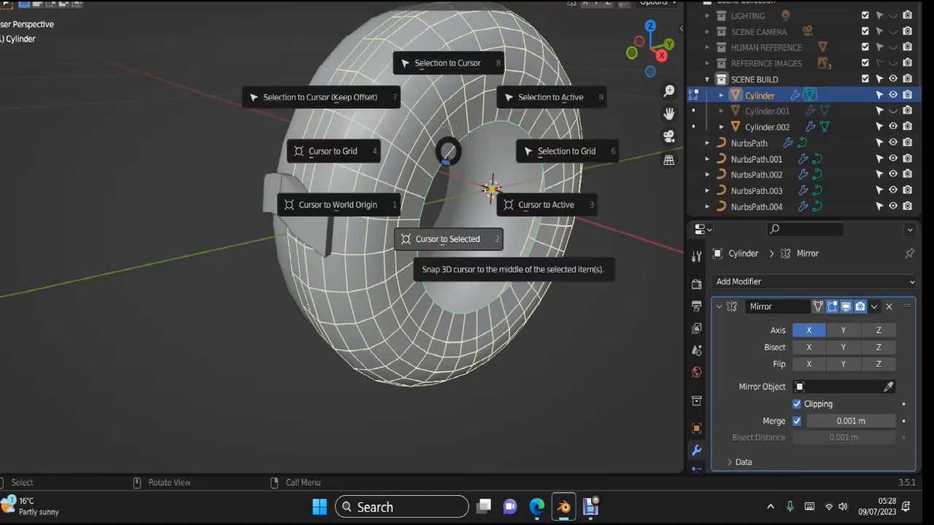
pyautogui.click(447, 238)
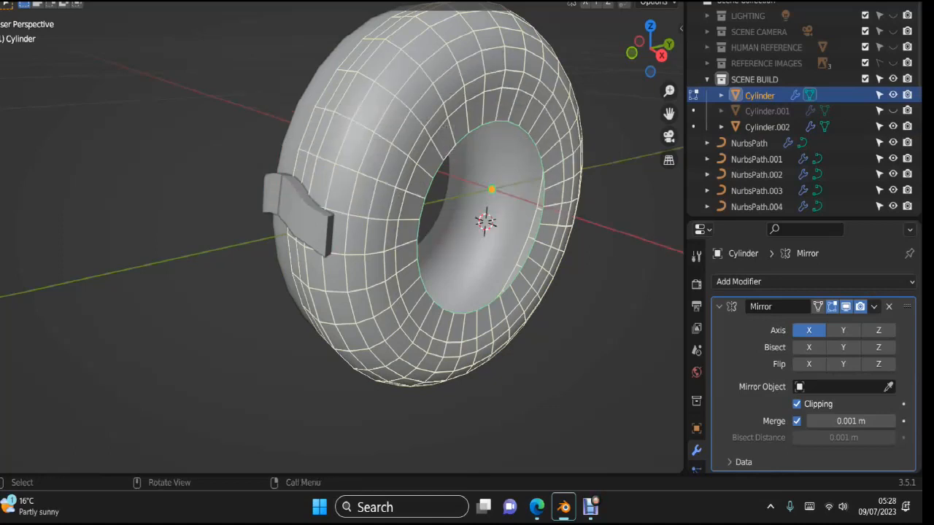
pyautogui.press('Tab')
# Step: Add a Plain Axes empty at the 3D cursor in the center of the tire
pyautogui.hotkey('shift', 'a')
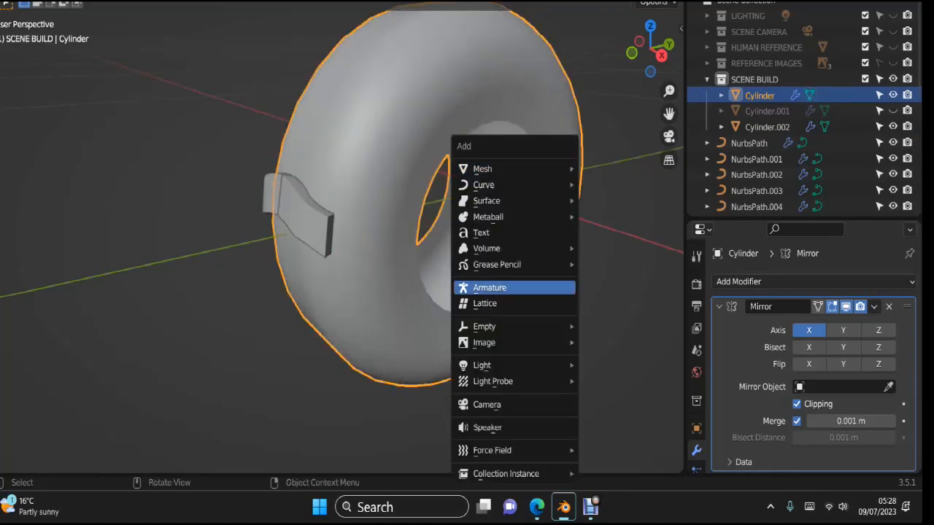
pyautogui.moveTo(484, 326)
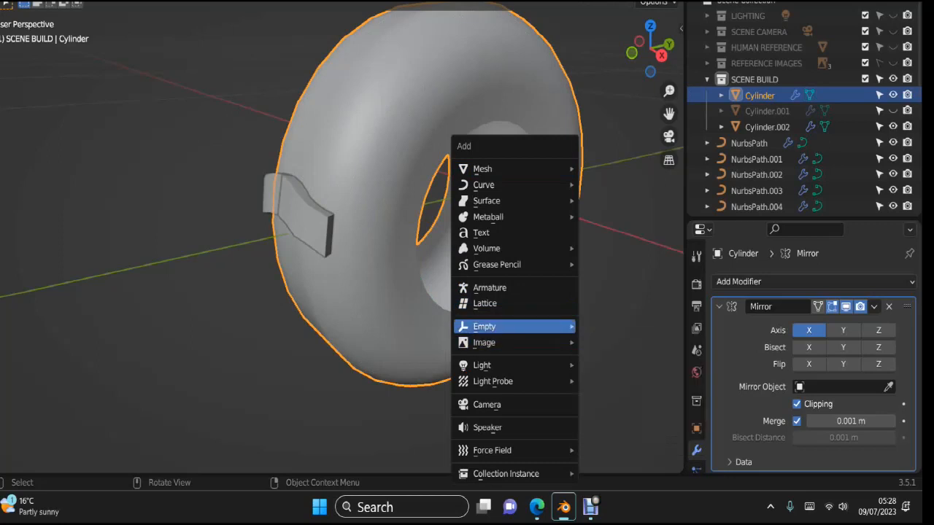
pyautogui.moveTo(483, 342)
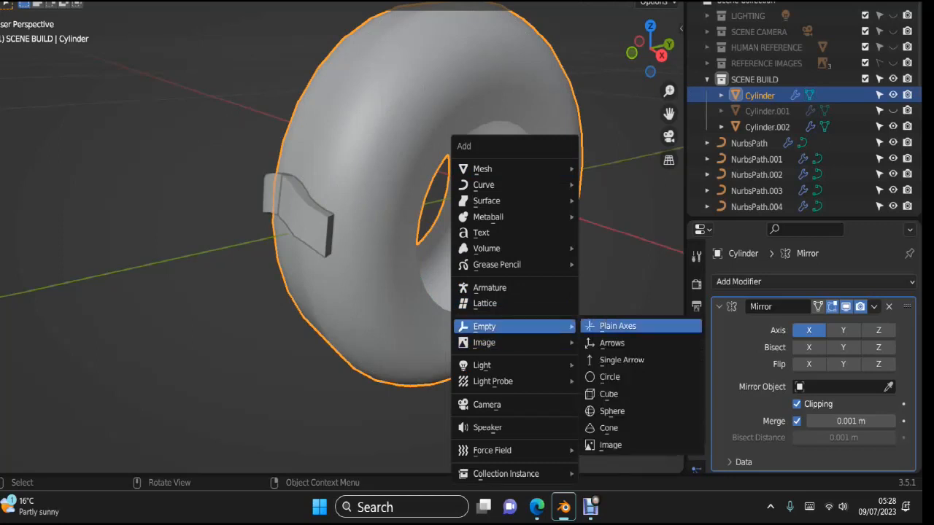
pyautogui.click(616, 325)
pyautogui.moveTo(599, 325); pyautogui.dragTo(619, 312, button='middle')
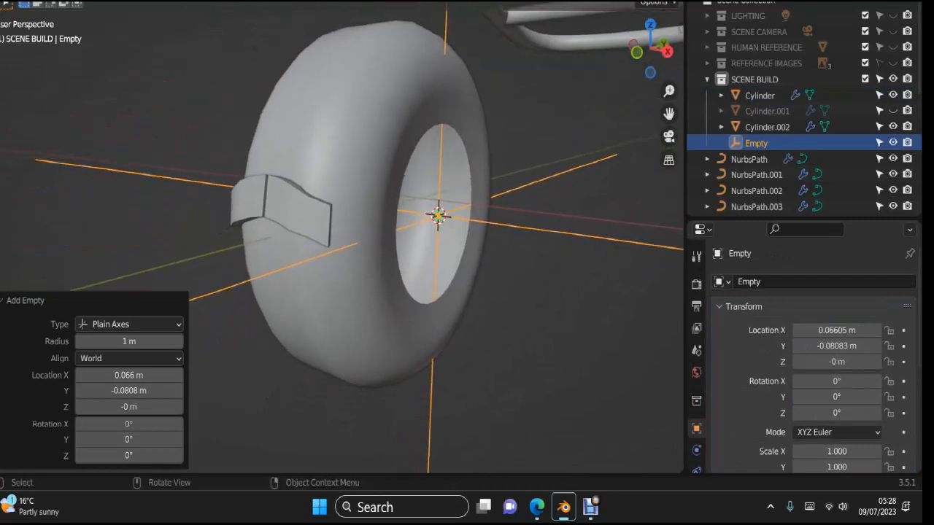
# Step: Isolate the tread strip, raise its second-to-last upper vertex pair about 0.0018 m along Z, then leave isolation and mesh editing
pyautogui.click(298, 210)
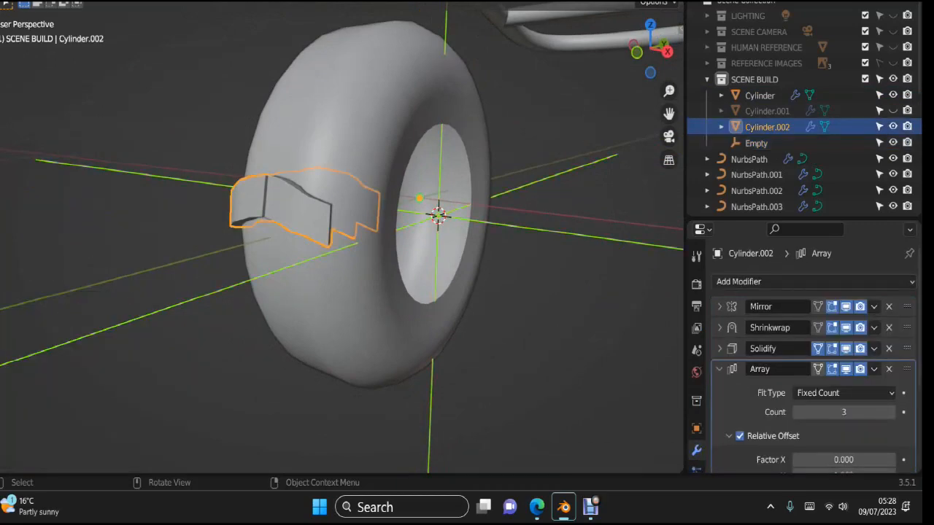
pyautogui.press('/')
pyautogui.moveTo(297, 210); pyautogui.dragTo(306, 242, button='middle')
pyautogui.press('Tab')
pyautogui.press('1')
pyautogui.moveTo(226, 300); pyautogui.dragTo(401, 190, button='middle')
pyautogui.click(409, 281)
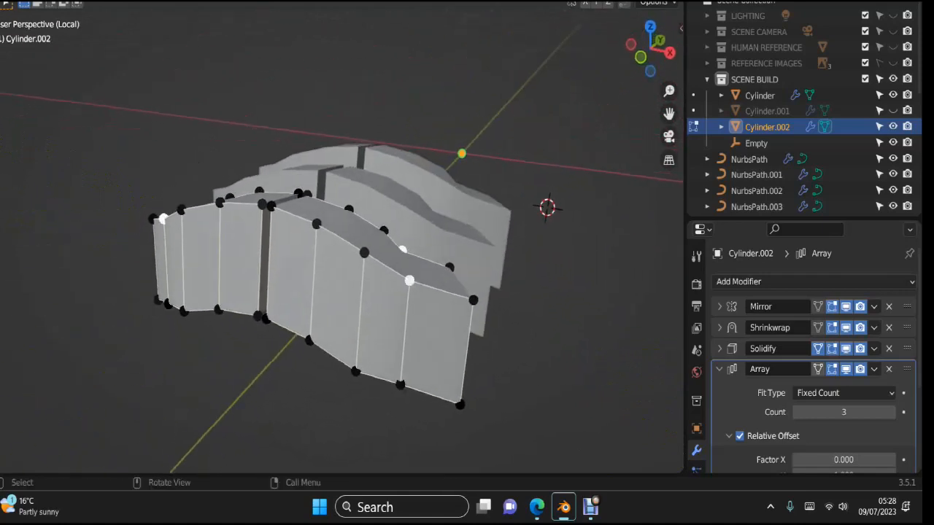
pyautogui.press('g')
pyautogui.press('z')
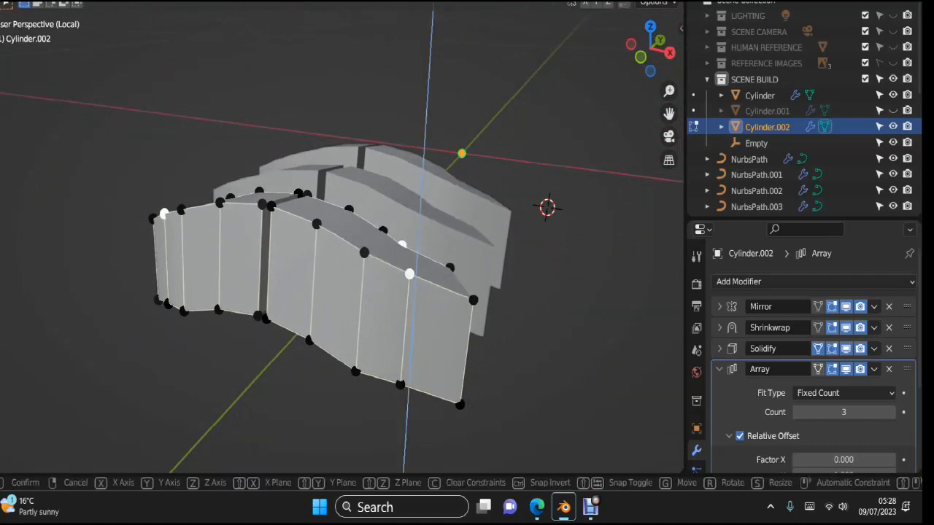
pyautogui.press('Return')
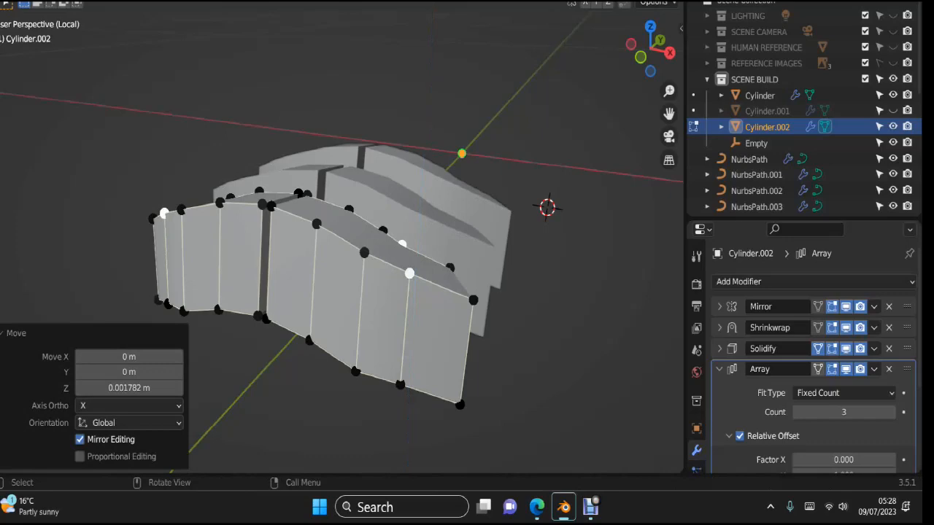
pyautogui.press('KP_Divide')
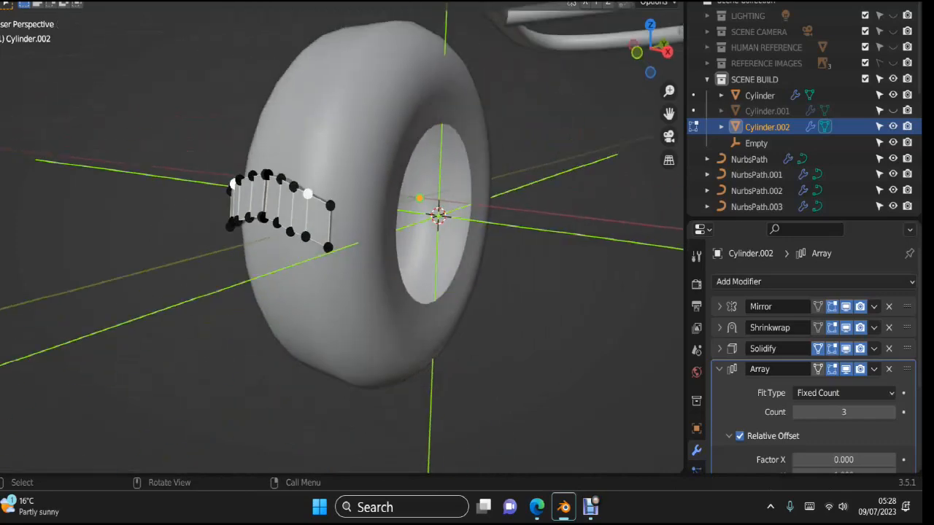
pyautogui.moveTo(423, 256); pyautogui.dragTo(288, 221, button='middle')
pyautogui.press('Tab')
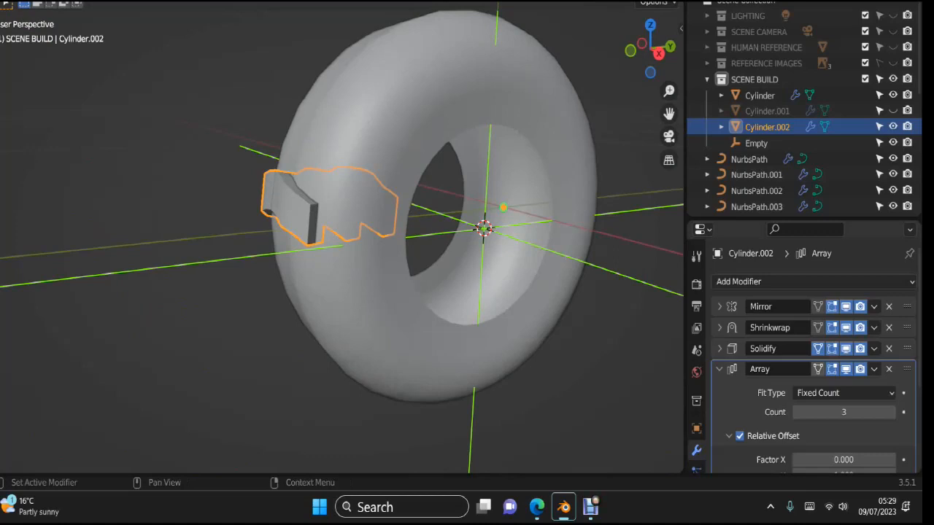
# Step: Switch the tread strip's Array modifier from Relative Offset to Object Offset, using the Empty as the offset object
pyautogui.click(720, 370)
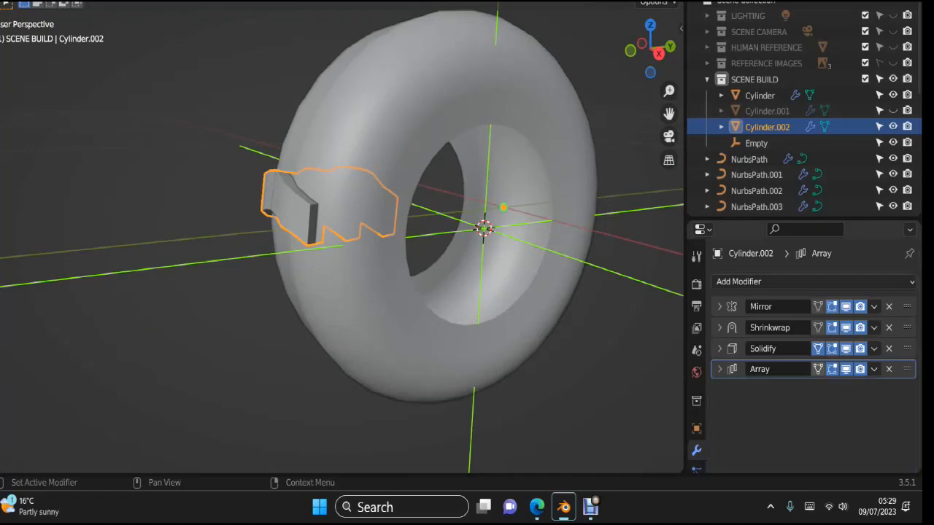
pyautogui.click(720, 369)
pyautogui.scroll(-5, 813, 358)
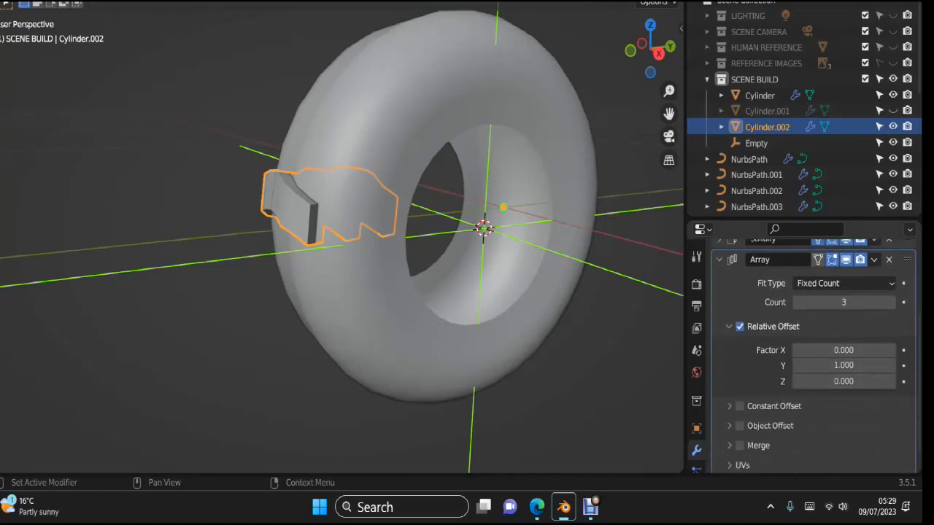
pyautogui.click(740, 326)
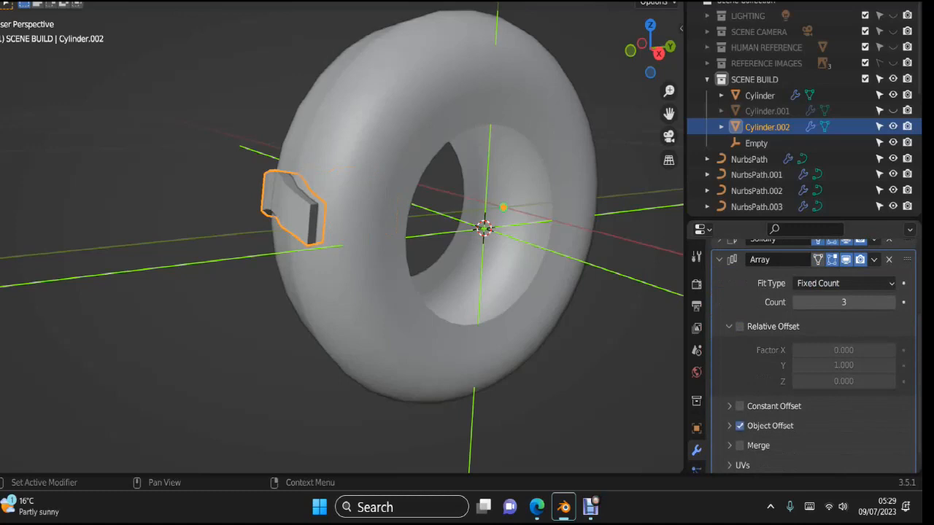
pyautogui.click(729, 426)
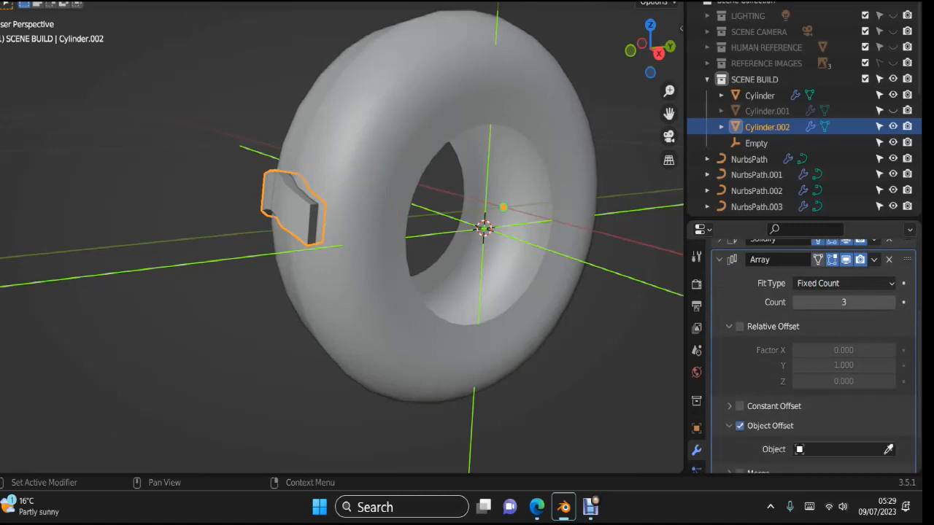
pyautogui.click(888, 449)
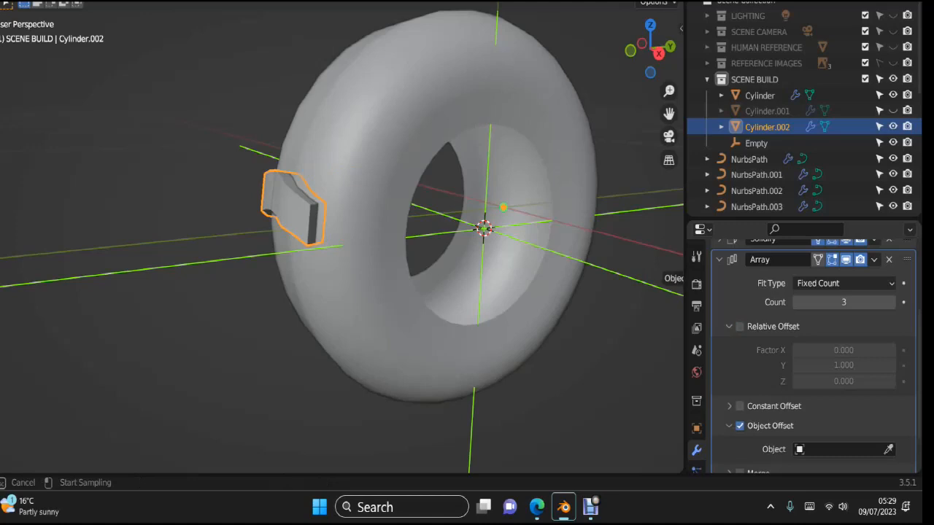
pyautogui.click(636, 257)
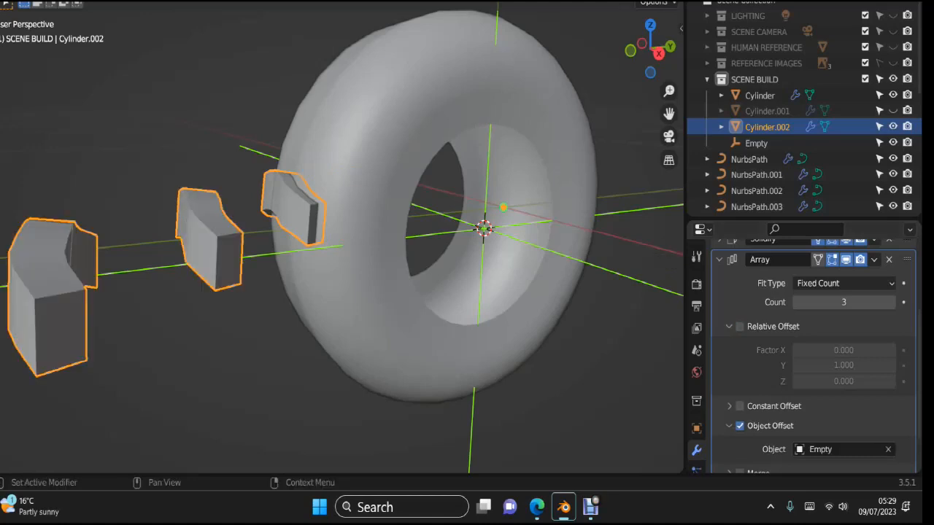
# Step: Try applying all transforms to the tread strip and setting its origin to the 3D cursor with the Mirror modifier active, then undo
pyautogui.scroll(-1, 342, 237)
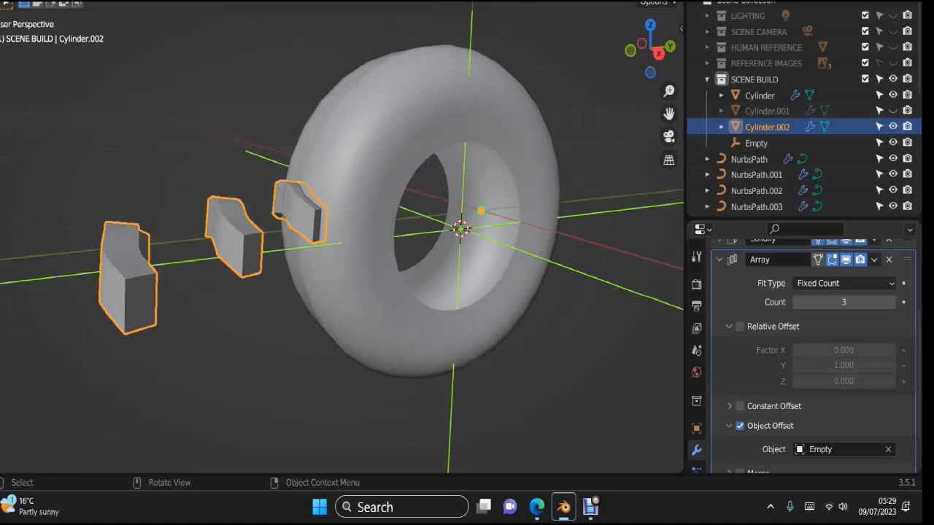
pyautogui.hotkey('ctrl', 'a')
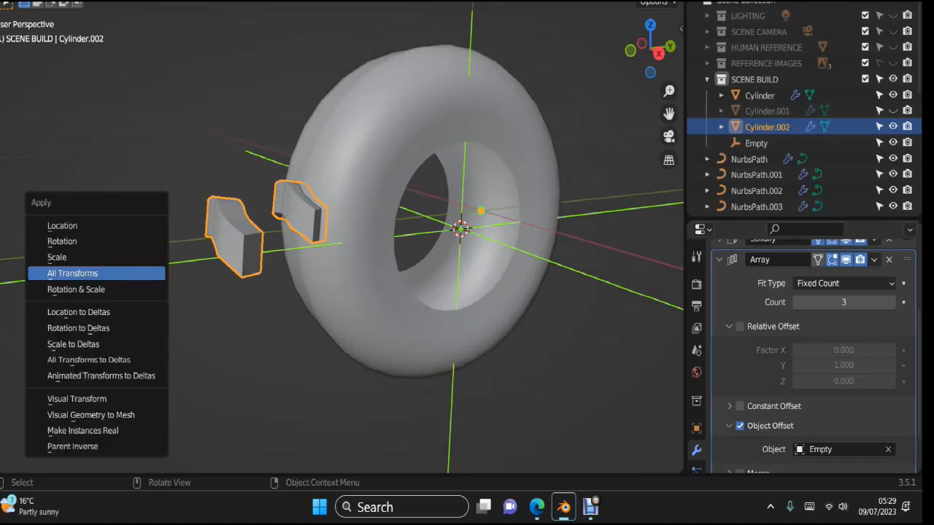
pyautogui.click(72, 273)
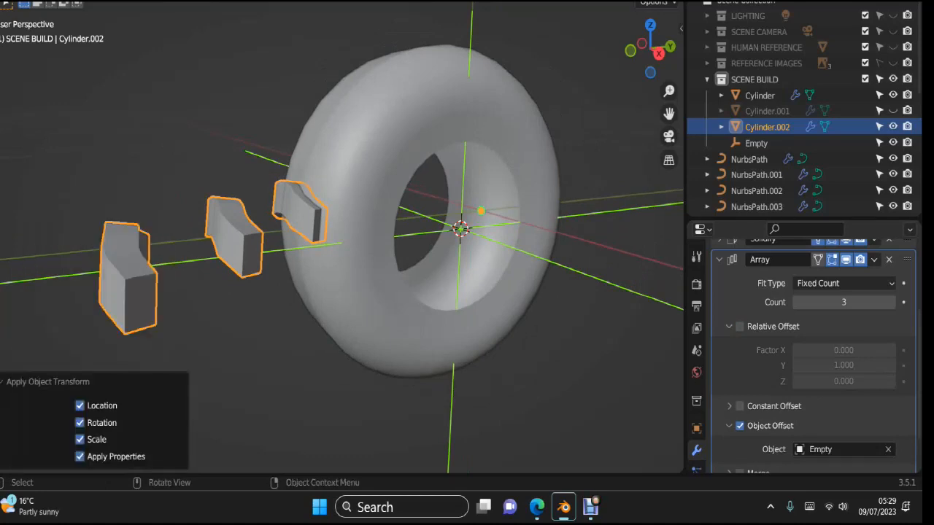
pyautogui.rightClick(81, 279)
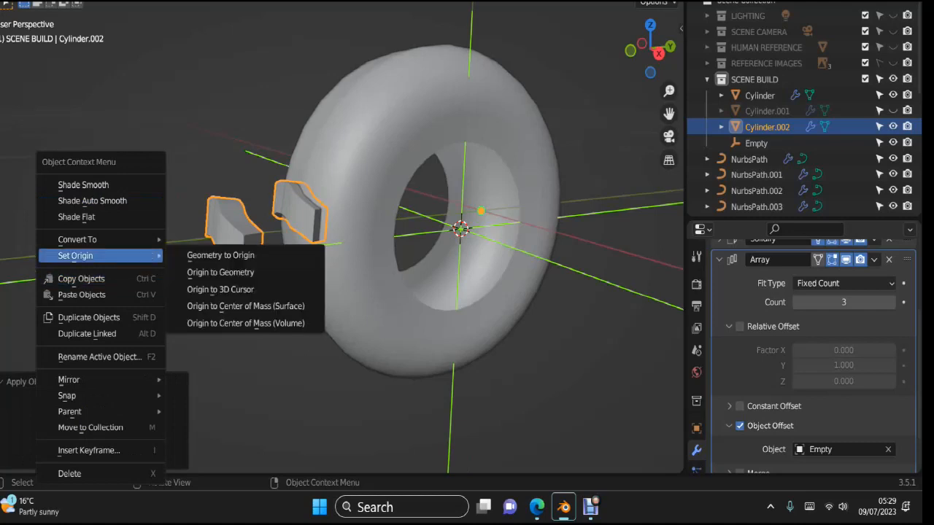
pyautogui.moveTo(75, 256)
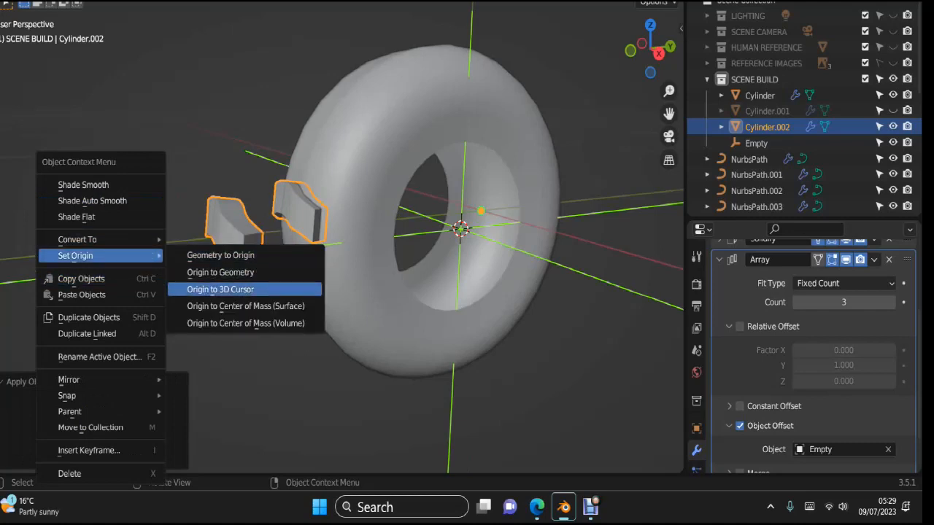
pyautogui.click(220, 289)
pyautogui.moveTo(343, 241)
pyautogui.mouseDown(button='middle')
pyautogui.moveTo(416, 139)
pyautogui.moveTo(343, 249)
pyautogui.mouseUp(button='middle')
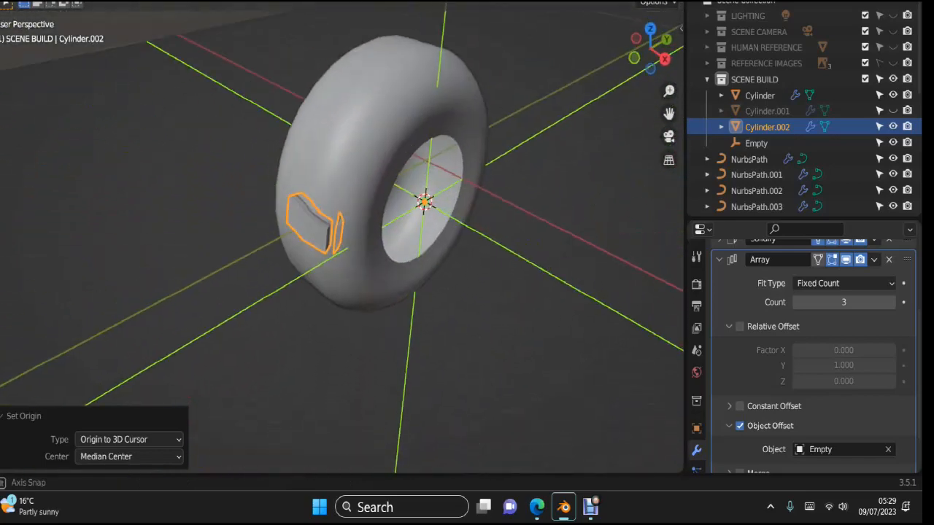
pyautogui.hotkey('ctrl', 'z')
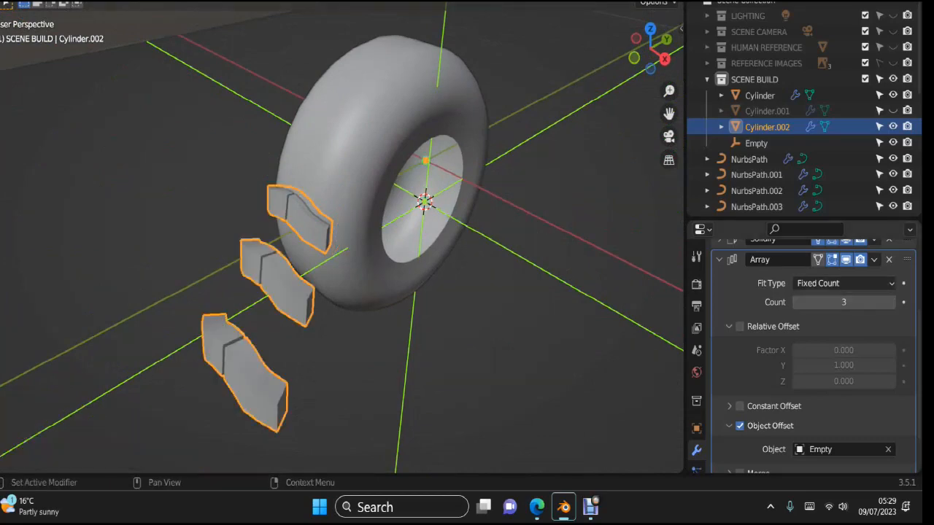
# Step: Remove the Mirror modifier from the tread strip's modifier stack
pyautogui.click(719, 259)
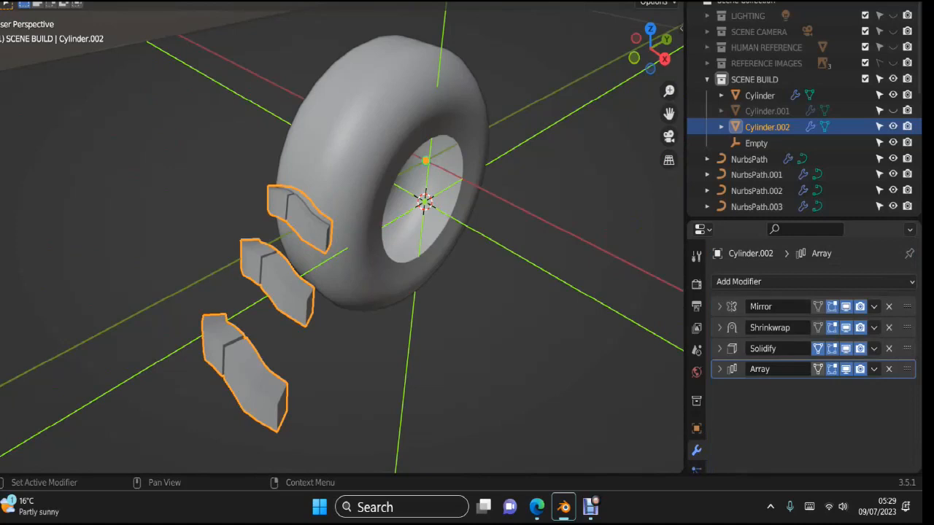
pyautogui.click(888, 307)
pyautogui.moveTo(437, 307); pyautogui.dragTo(449, 251, button='middle')
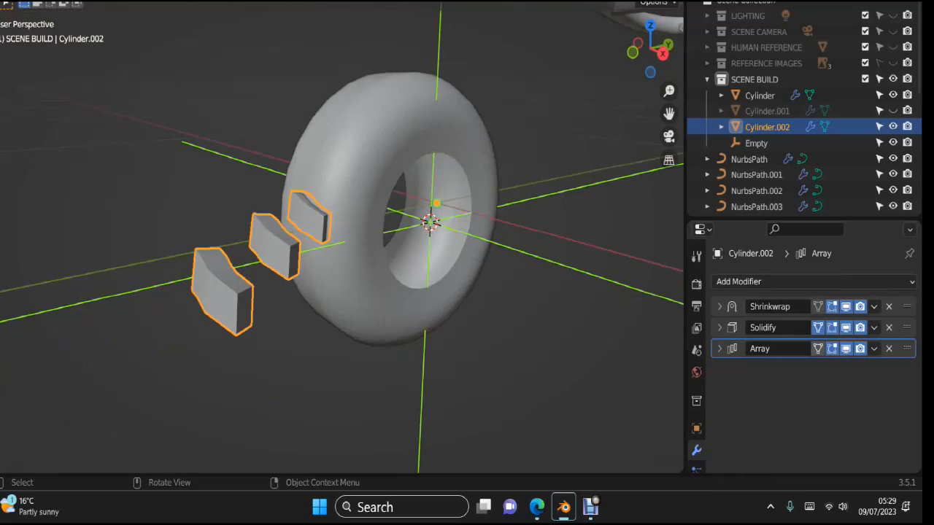
# Step: Apply all transforms to the tread strip and set its origin to the 3D cursor
pyautogui.hotkey('ctrl', 'a')
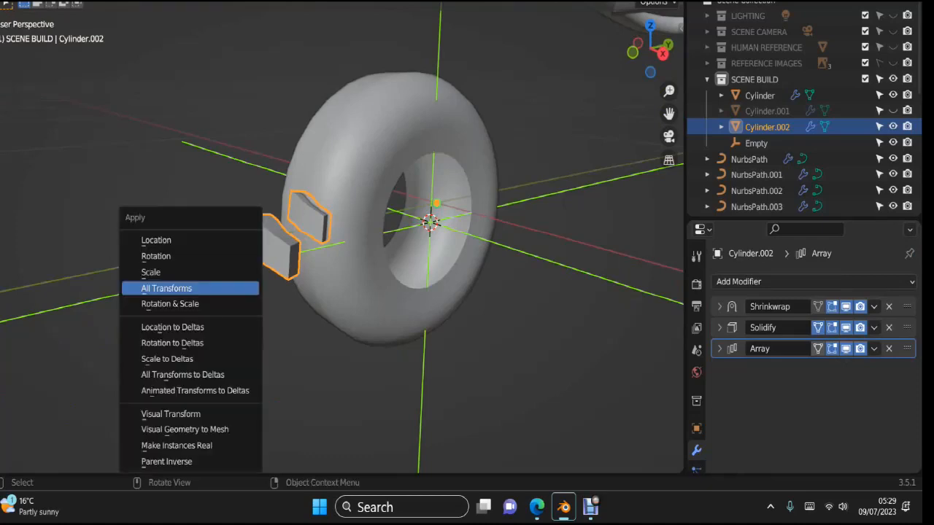
pyautogui.click(166, 288)
pyautogui.rightClick(175, 294)
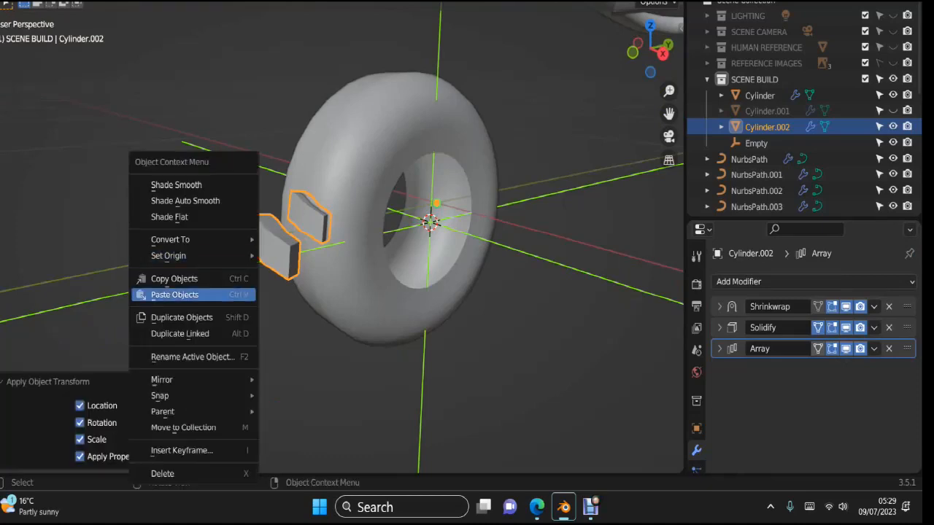
pyautogui.moveTo(189, 255)
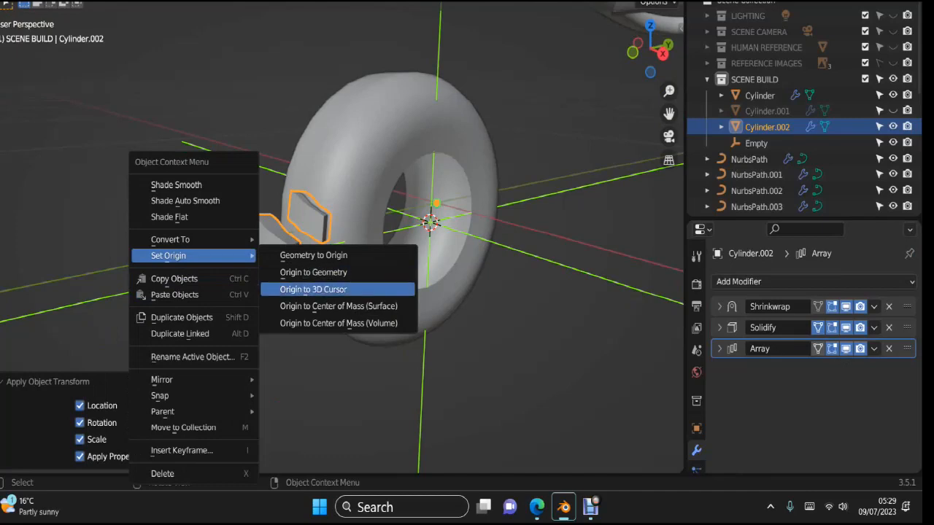
pyautogui.click(313, 289)
pyautogui.moveTo(350, 241)
pyautogui.mouseDown(button='middle')
pyautogui.moveTo(398, 219)
pyautogui.moveTo(431, 226)
pyautogui.moveTo(390, 255)
pyautogui.moveTo(353, 243)
pyautogui.mouseUp(button='middle')
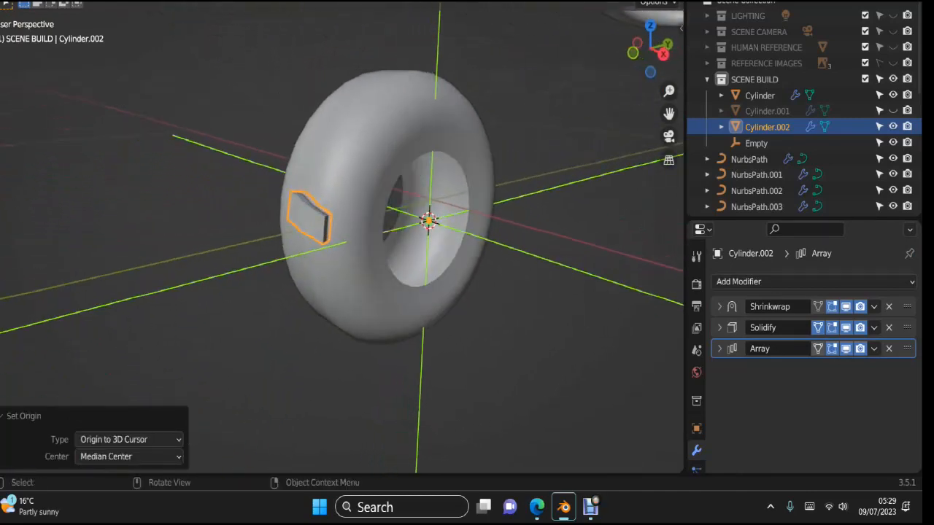
# Step: Rotate the Empty 15° around the X axis to spread the tread copies around the tire
pyautogui.click(342, 244)
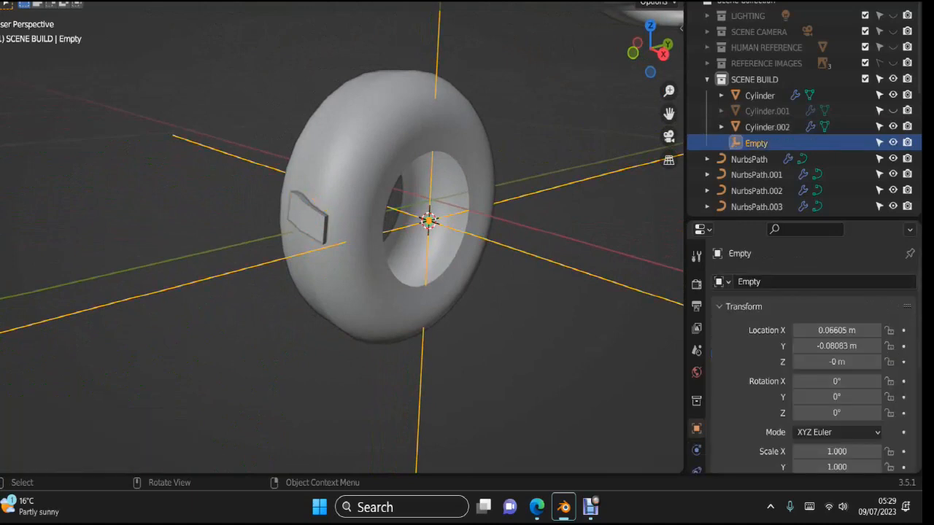
pyautogui.press('r')
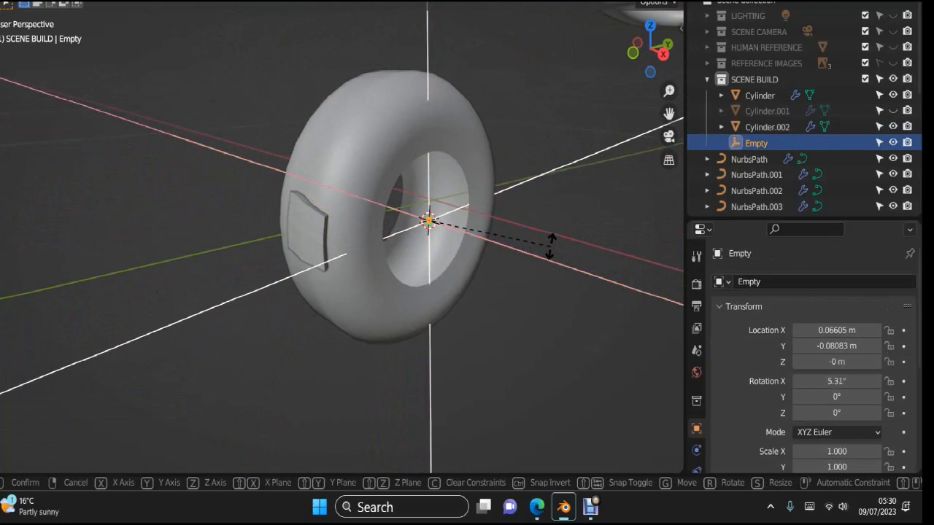
pyautogui.click(481, 219)
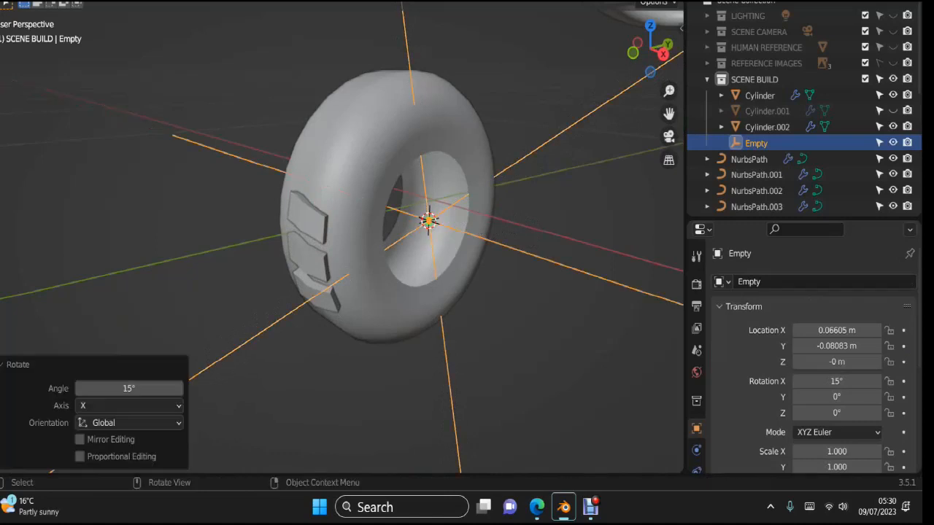
# Step: Raise the tread strip's Array modifier count to 24 so the copies run all the way around the tire
pyautogui.moveTo(467, 233); pyautogui.dragTo(546, 202, button='middle')
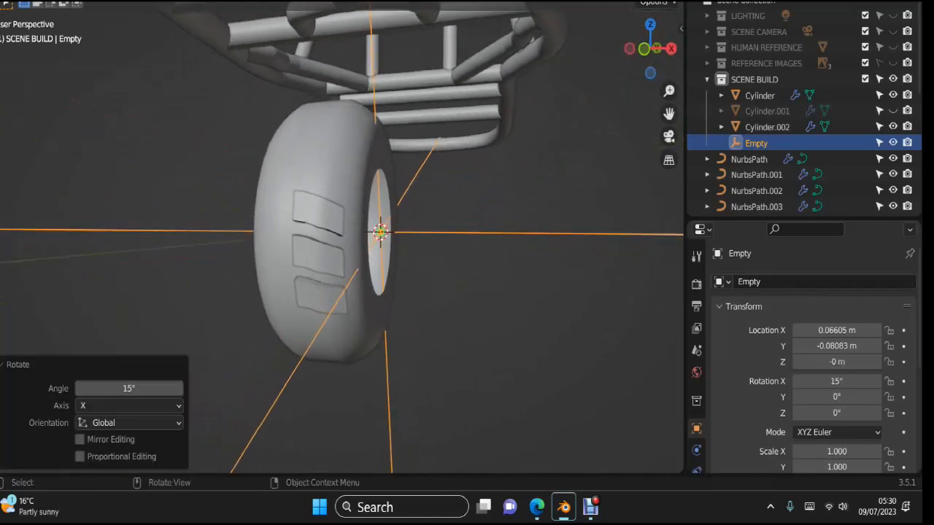
pyautogui.scroll(2, 546, 201)
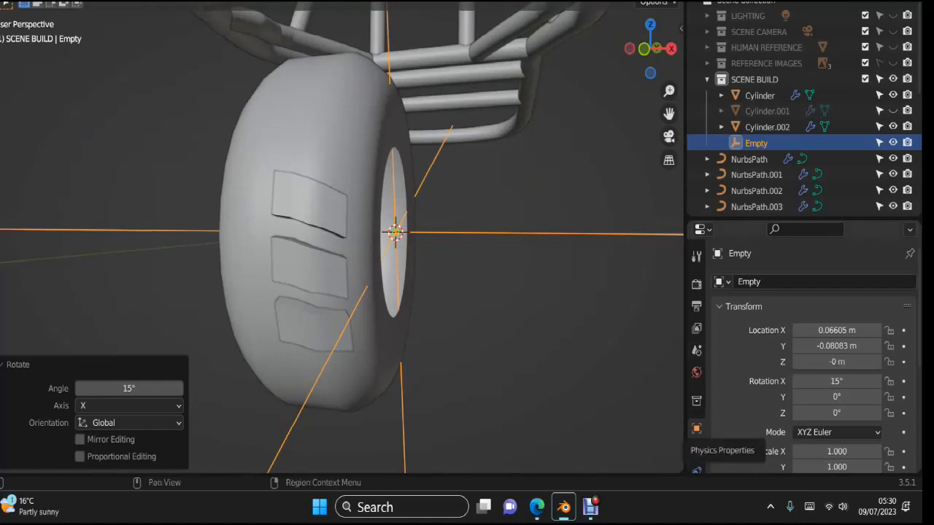
pyautogui.scroll(-3, 696, 453)
pyautogui.click(312, 266)
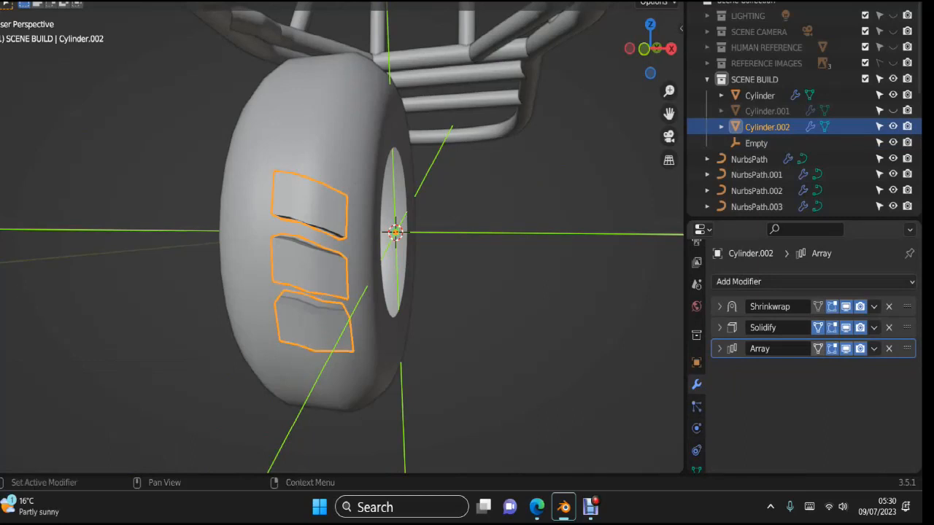
pyautogui.click(719, 348)
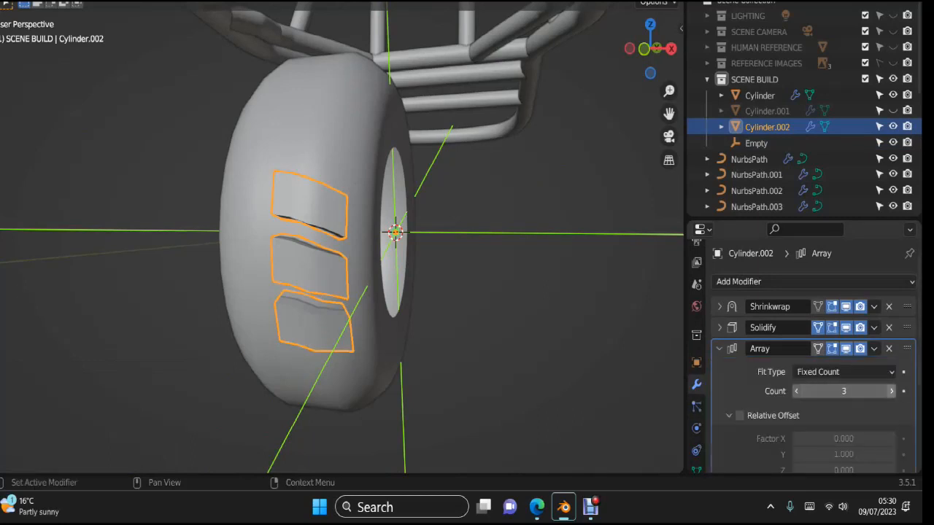
pyautogui.click(892, 391)
pyautogui.click(891, 391)
pyautogui.click(891, 391)
pyautogui.click(892, 391)
pyautogui.click(892, 391)
pyautogui.click(891, 391)
pyautogui.click(891, 391)
pyautogui.click(892, 391)
pyautogui.click(892, 391)
pyautogui.click(891, 391)
pyautogui.click(891, 391)
pyautogui.click(891, 391)
pyautogui.click(891, 391)
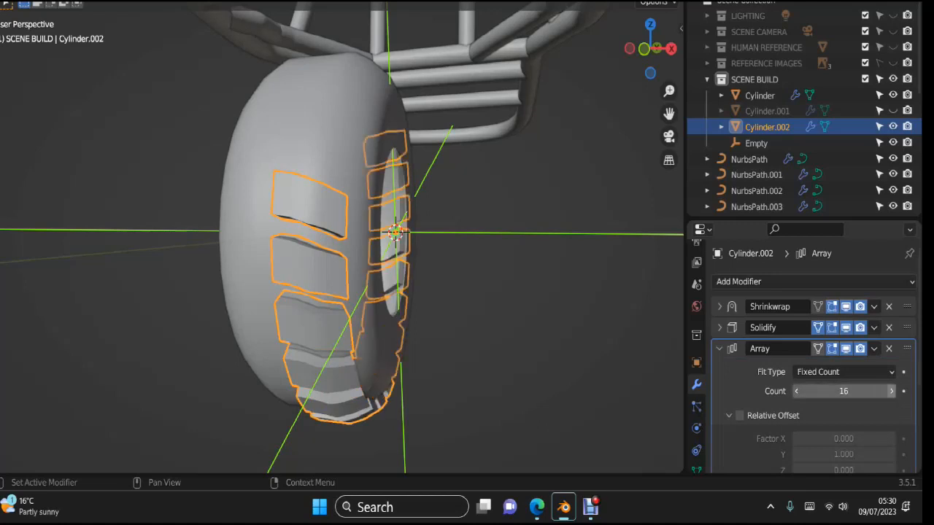
pyautogui.click(891, 391)
pyautogui.click(891, 391)
pyautogui.click(891, 391)
pyautogui.click(892, 391)
pyautogui.click(892, 391)
pyautogui.click(892, 391)
pyautogui.click(891, 391)
pyautogui.click(892, 391)
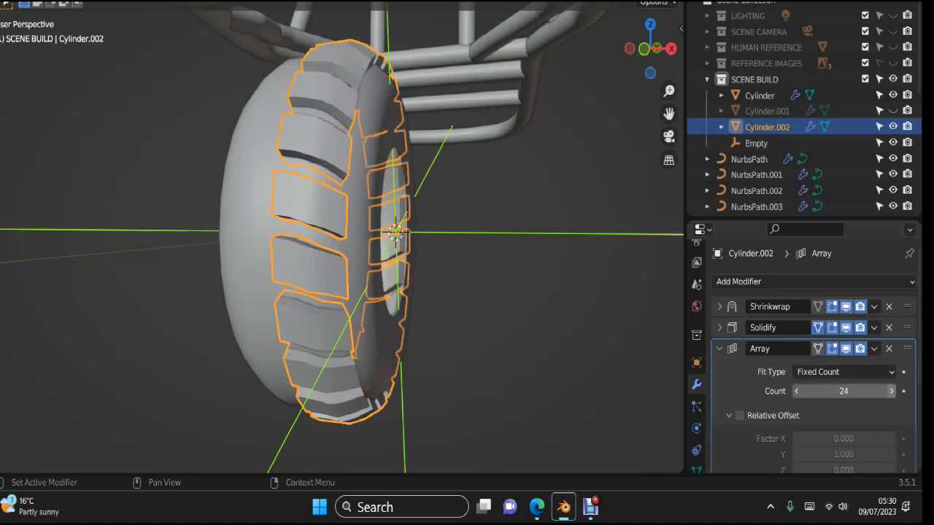
pyautogui.moveTo(511, 262); pyautogui.dragTo(521, 292, button='middle')
pyautogui.hotkey('alt', 'a')
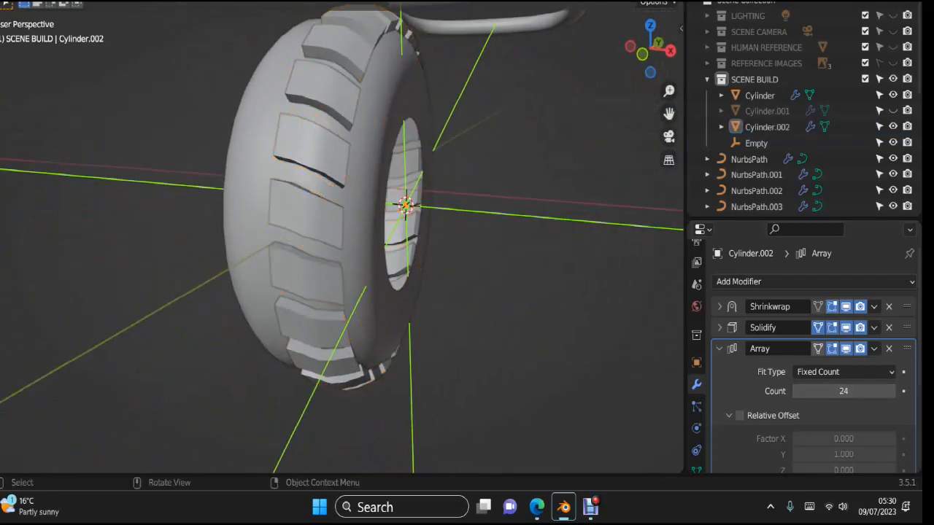
# Step: Select the tire to check its modifier stack and collapse the Mirror modifier's settings
pyautogui.click(370, 255)
pyautogui.moveTo(438, 291); pyautogui.dragTo(437, 252, button='middle')
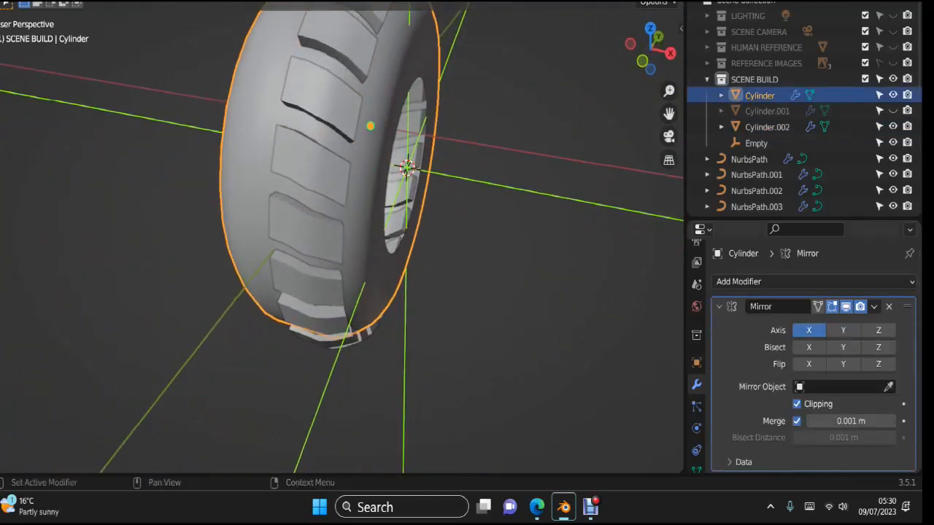
pyautogui.click(719, 306)
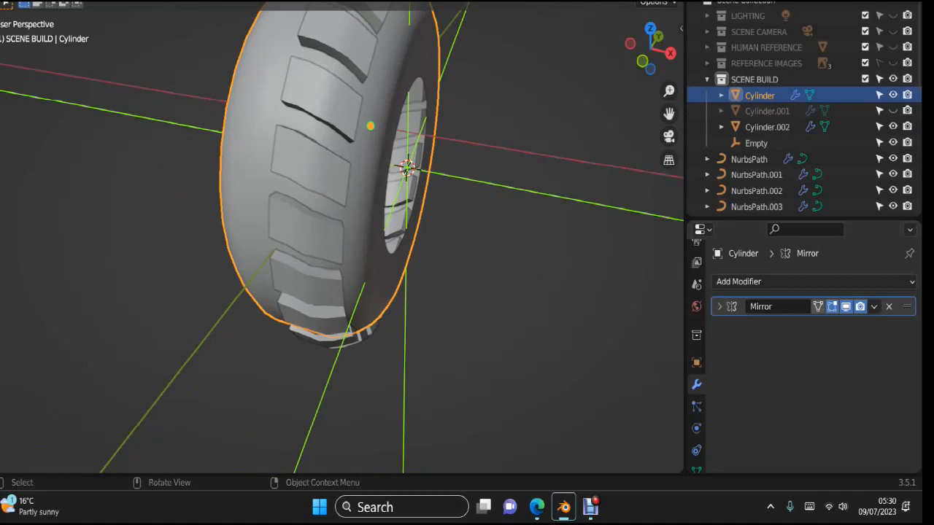
# Step: Turn off viewport display of the tread strip's Array and Solidify modifiers and enter Edit Mode on its mesh
pyautogui.click(313, 166)
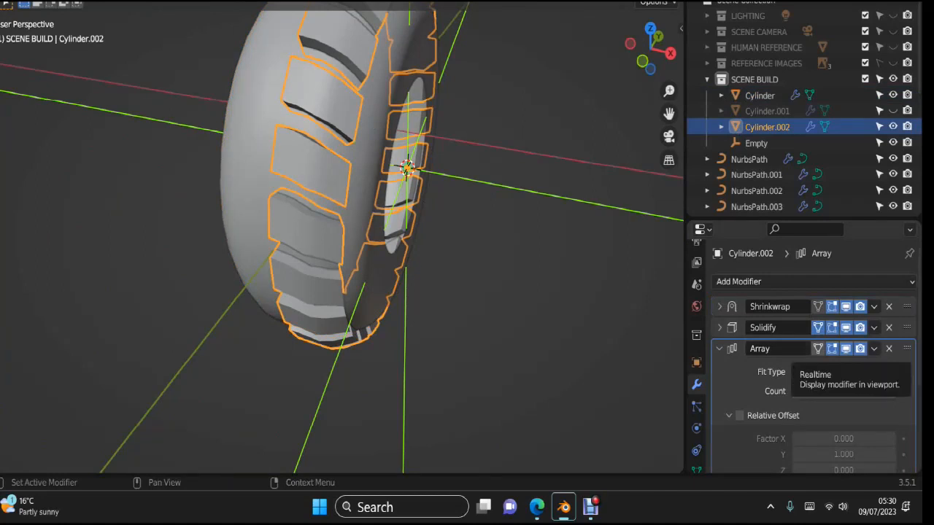
pyautogui.click(846, 348)
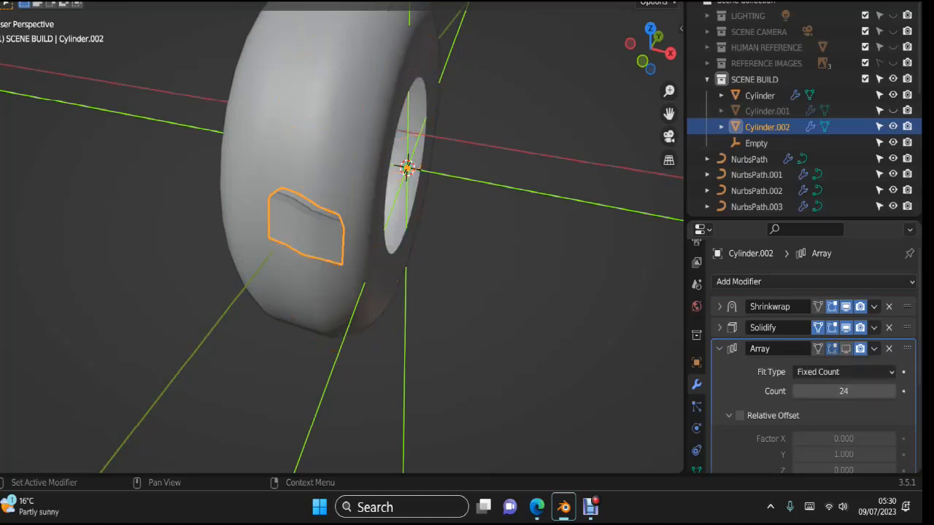
pyautogui.click(845, 326)
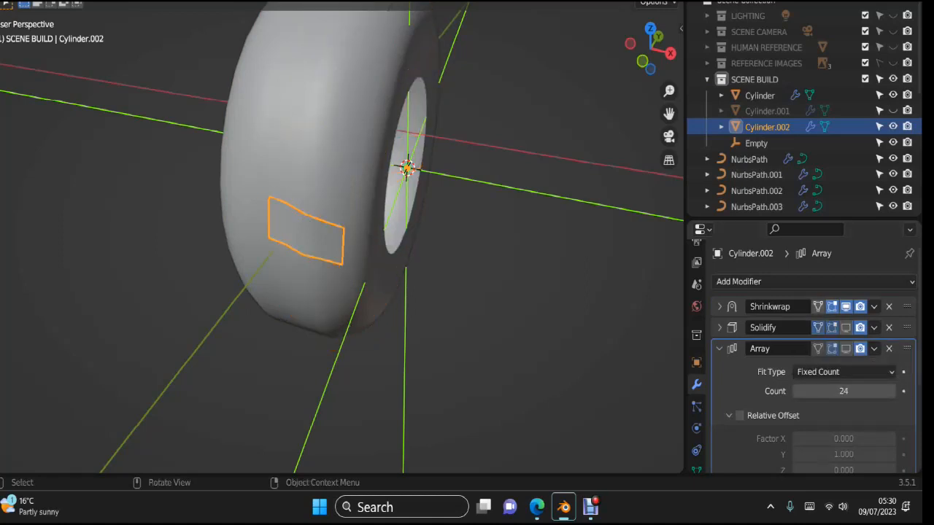
pyautogui.moveTo(467, 321); pyautogui.dragTo(474, 287, button='middle')
pyautogui.scroll(1, 483, 278)
pyautogui.press('Tab')
pyautogui.scroll(1, 465, 305)
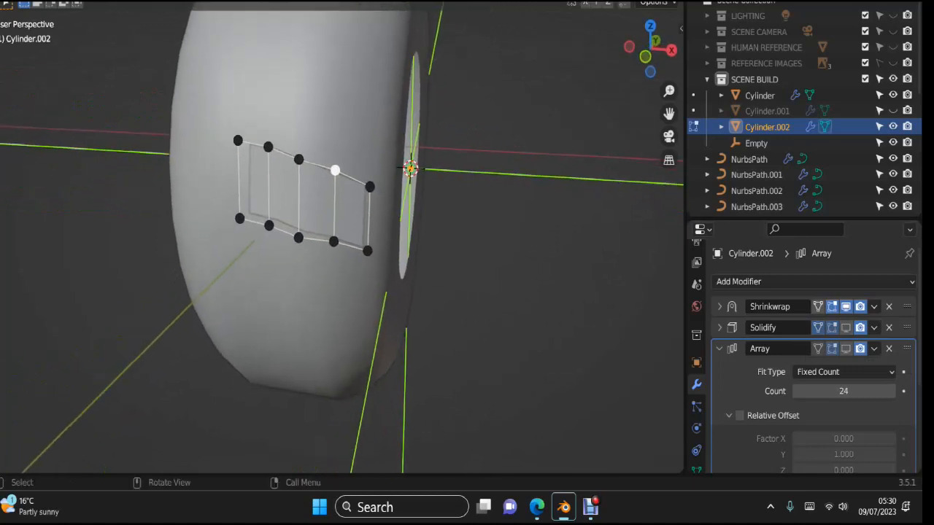